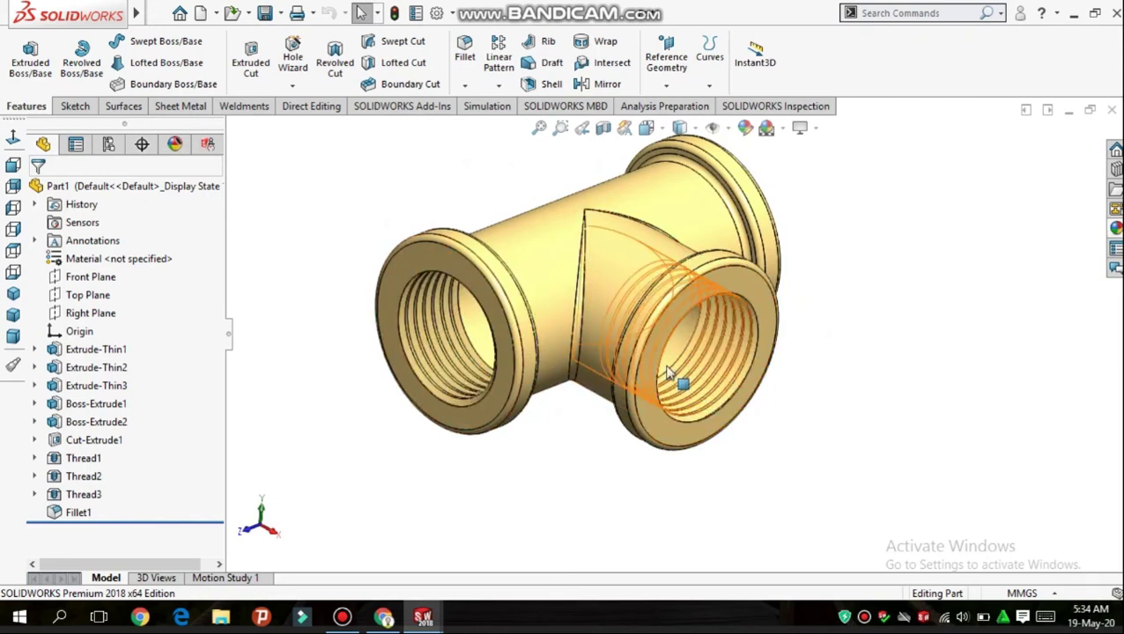
{"action": "middle_click_drag", "start_coordinate": [864, 252], "coordinate": [959, 181]}
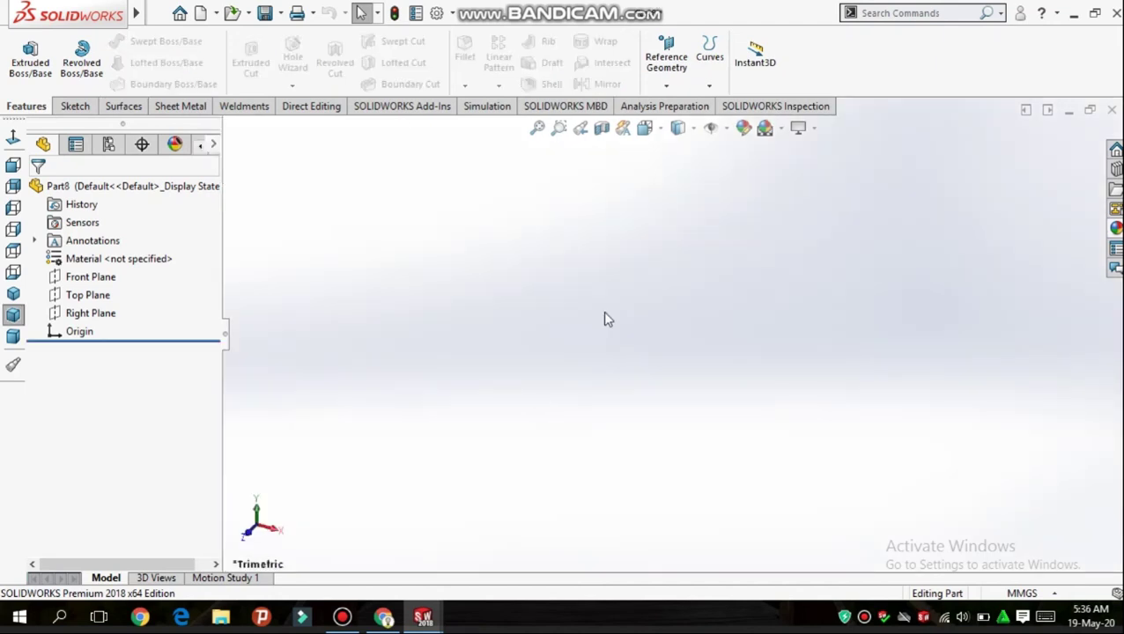
Start a sketch on the Front Plane and draw a circle of about 68 mm radius centred on the origin
{"action": "left_click", "coordinate": [97, 276]}
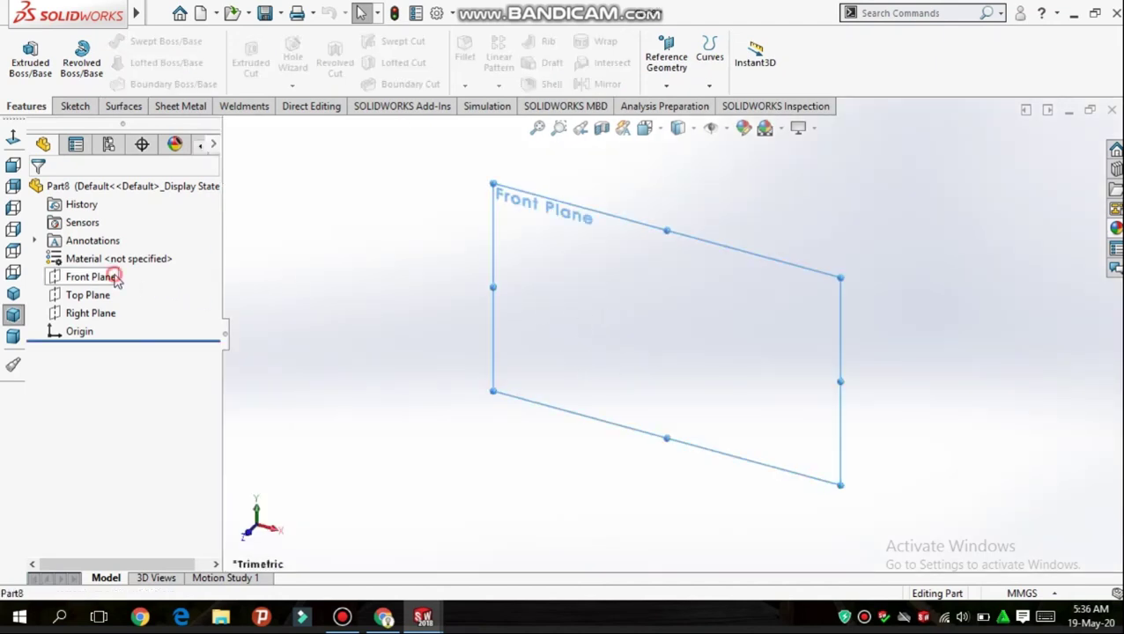
{"action": "left_click", "coordinate": [75, 106]}
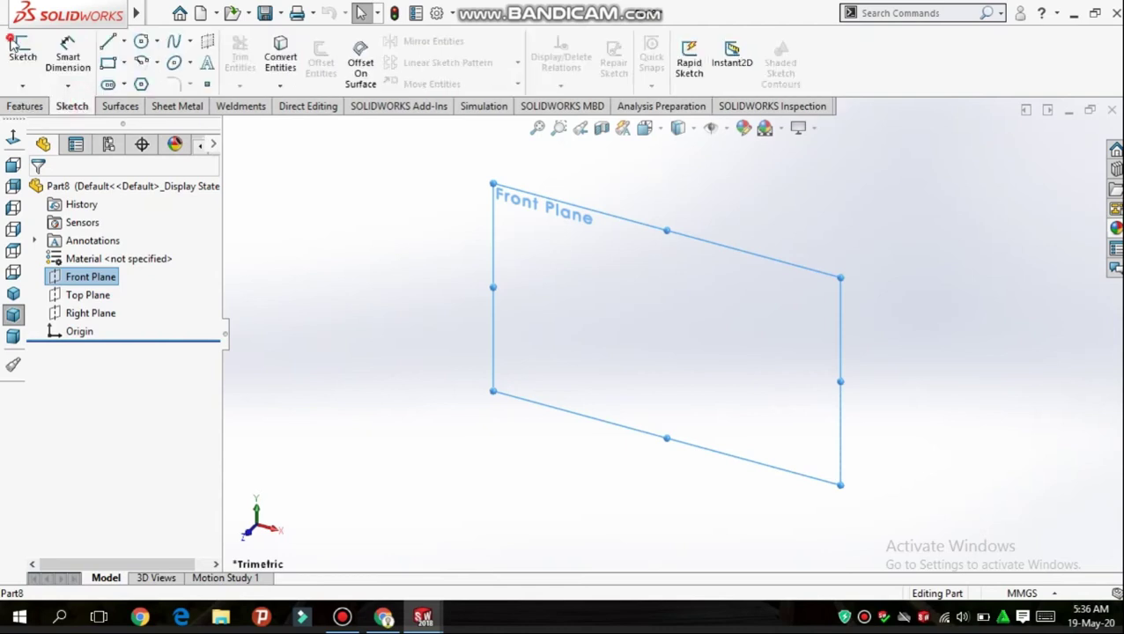
{"action": "left_click", "coordinate": [13, 42]}
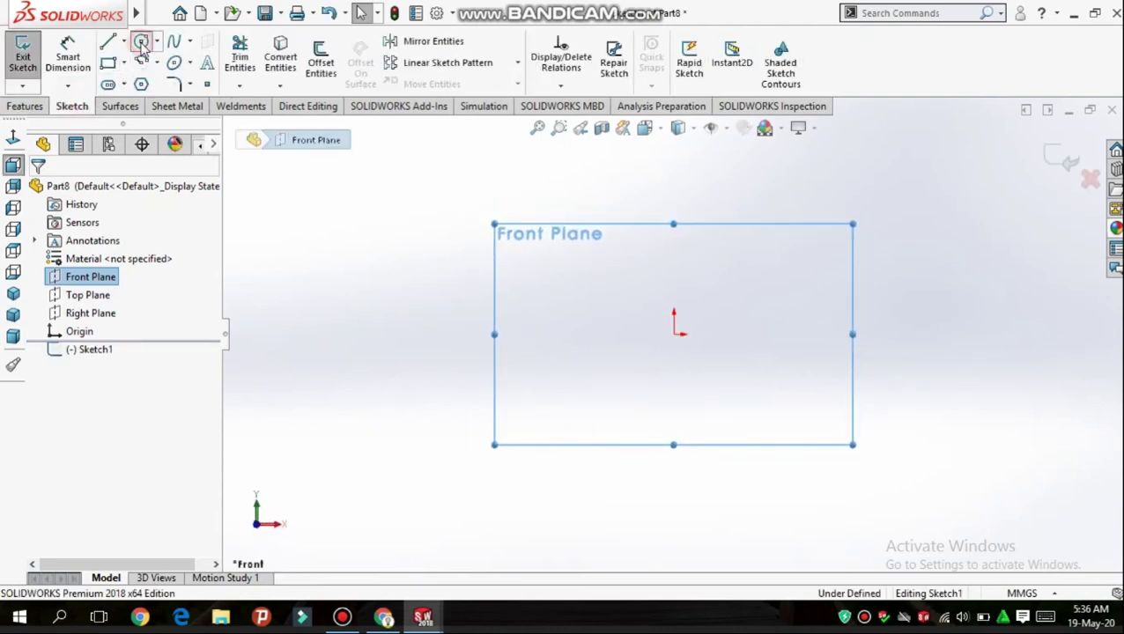
{"action": "left_click", "coordinate": [141, 42]}
{"action": "left_click", "coordinate": [674, 336]}
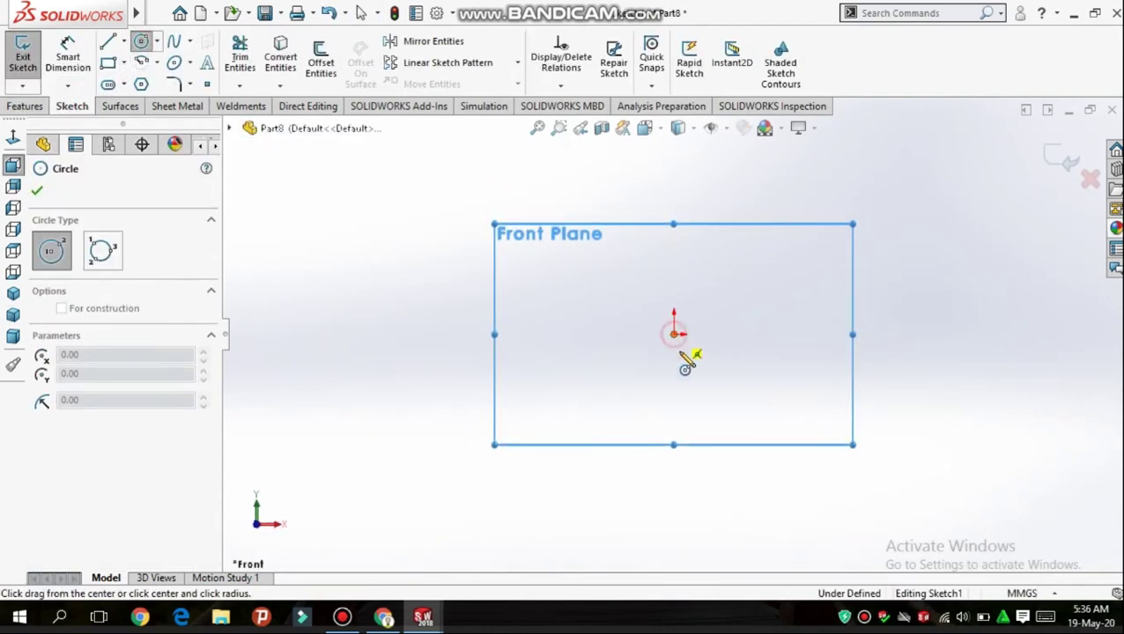
{"action": "left_click", "coordinate": [766, 432]}
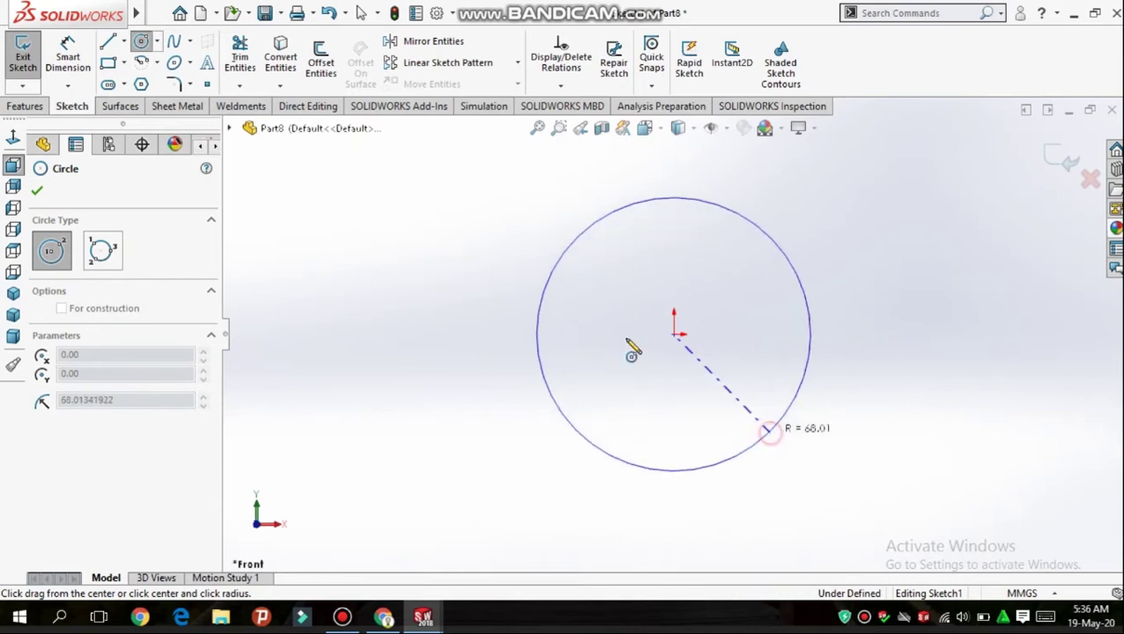
Dimension the circle's diameter to 28 mm
{"action": "left_click", "coordinate": [70, 49]}
{"action": "left_click", "coordinate": [803, 280]}
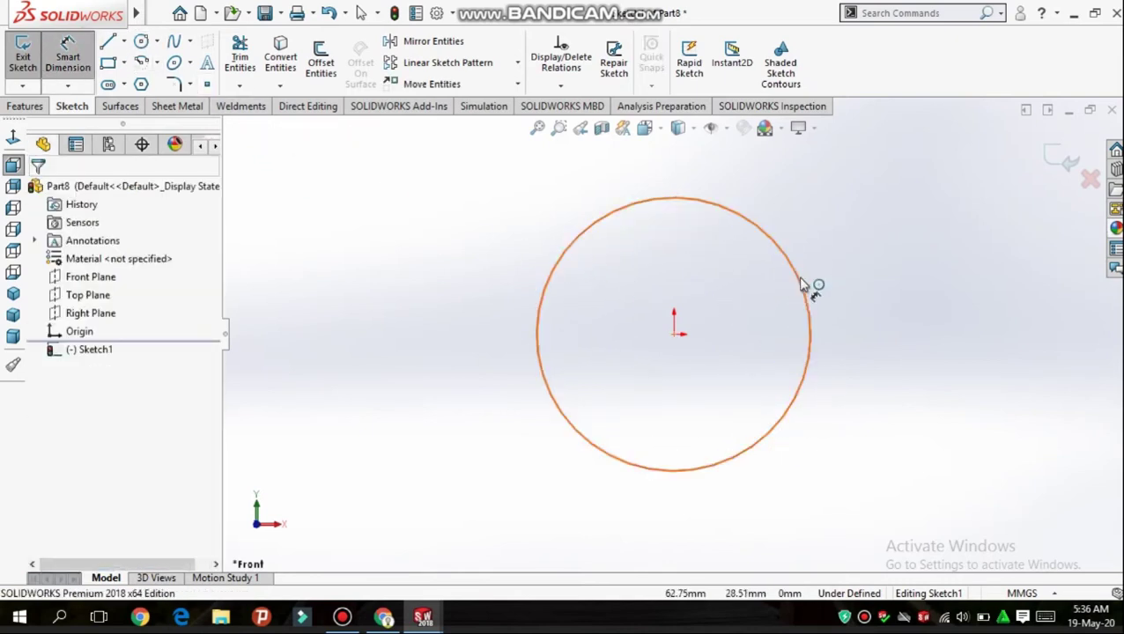
{"action": "left_click", "coordinate": [913, 287]}
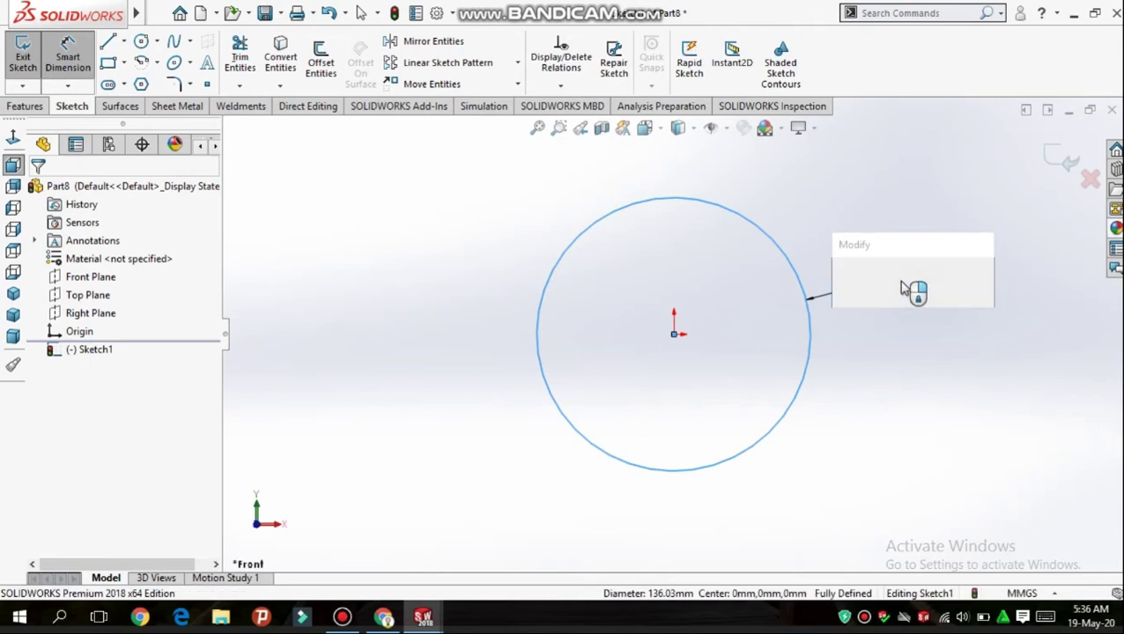
{"action": "type", "text": "28"}
{"action": "key", "text": "Return"}
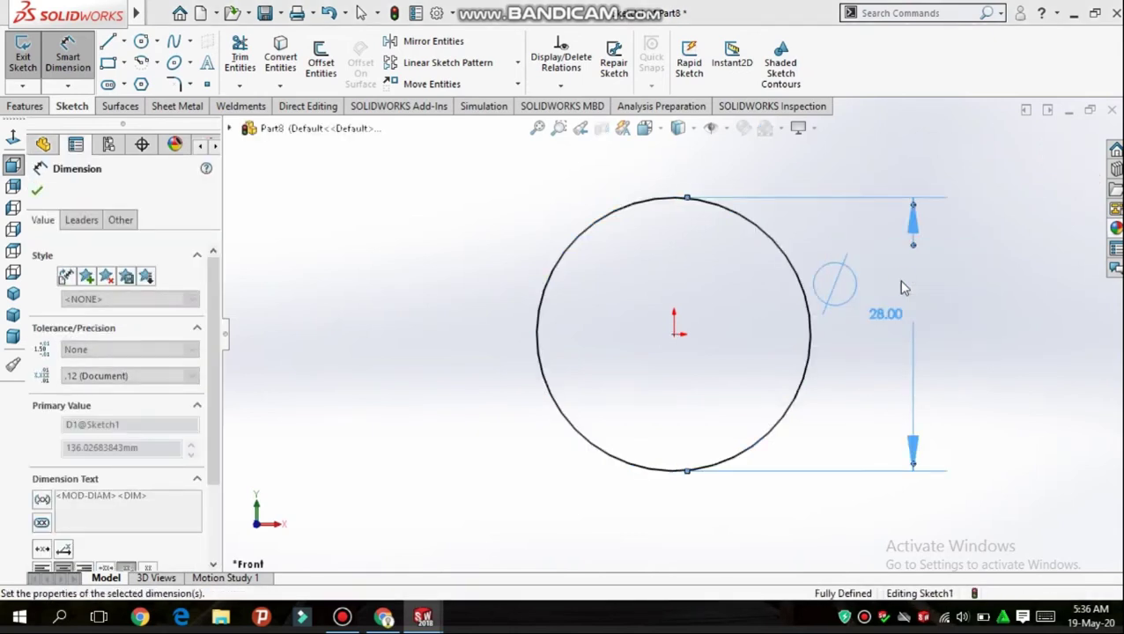
Set up a boss extrusion of the circle with a depth of 60 mm and the Mid Plane end condition
{"action": "left_click", "coordinate": [23, 106]}
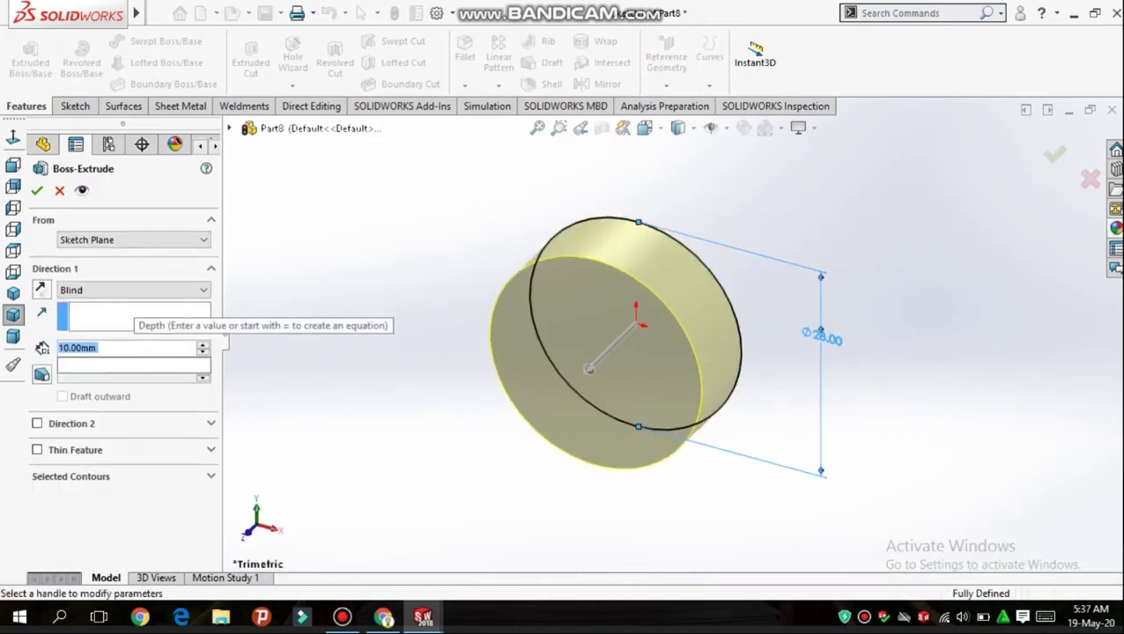
{"action": "type", "text": "60"}
{"action": "key", "text": "Return"}
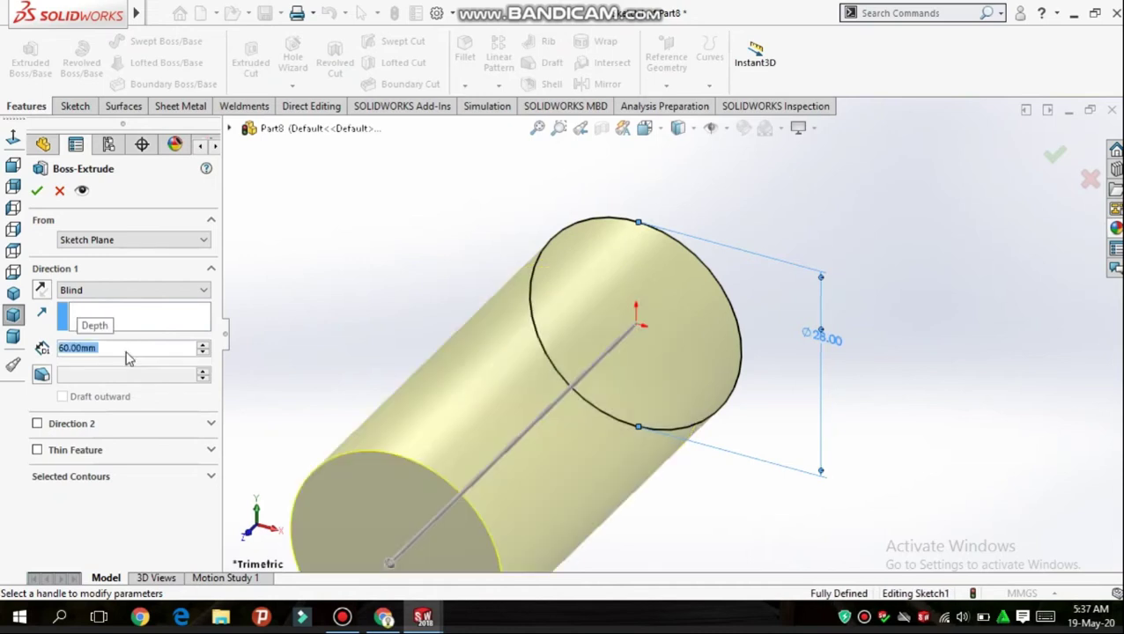
{"action": "left_click", "coordinate": [183, 290]}
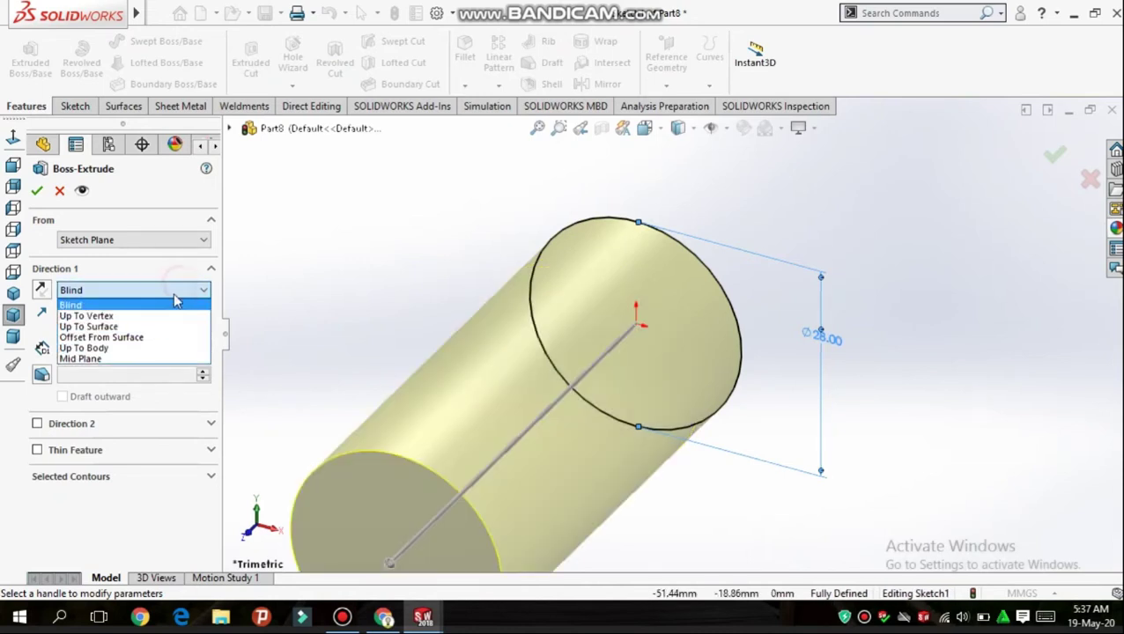
{"action": "left_click", "coordinate": [155, 359]}
{"action": "mouse_move", "coordinate": [346, 361]}
{"action": "middle_mouse_down"}
{"action": "mouse_move", "coordinate": [346, 324]}
{"action": "mouse_move", "coordinate": [366, 341]}
{"action": "mouse_move", "coordinate": [341, 315]}
{"action": "mouse_move", "coordinate": [345, 345]}
{"action": "middle_mouse_up"}
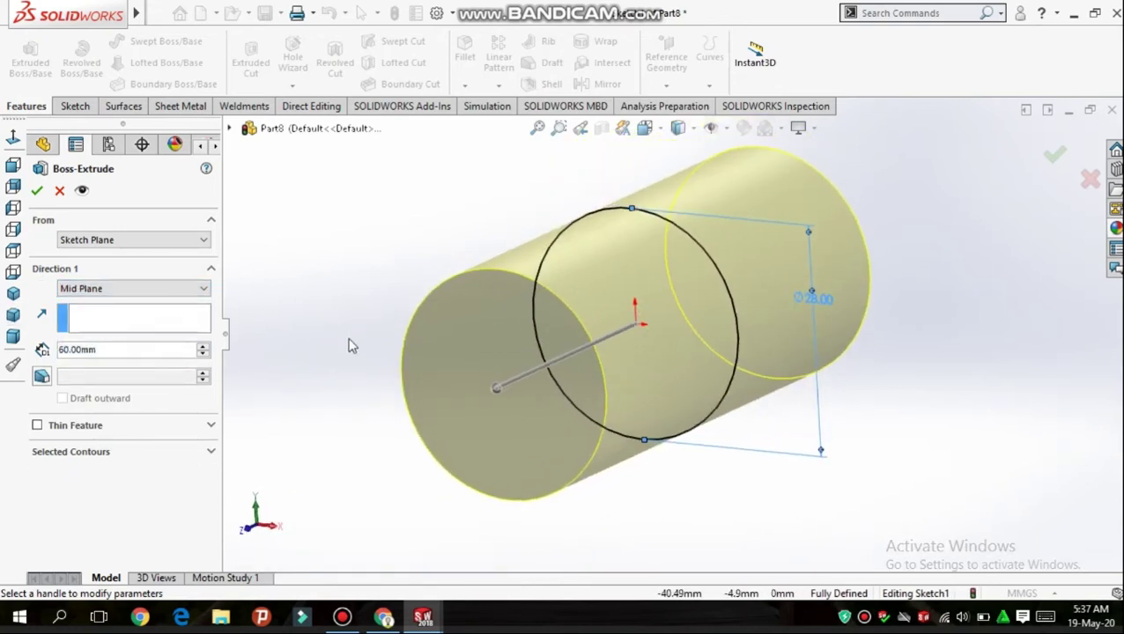
Make the extrusion a one-direction thin feature with a 3 mm wall offset inward, and complete it
{"action": "left_click", "coordinate": [37, 425]}
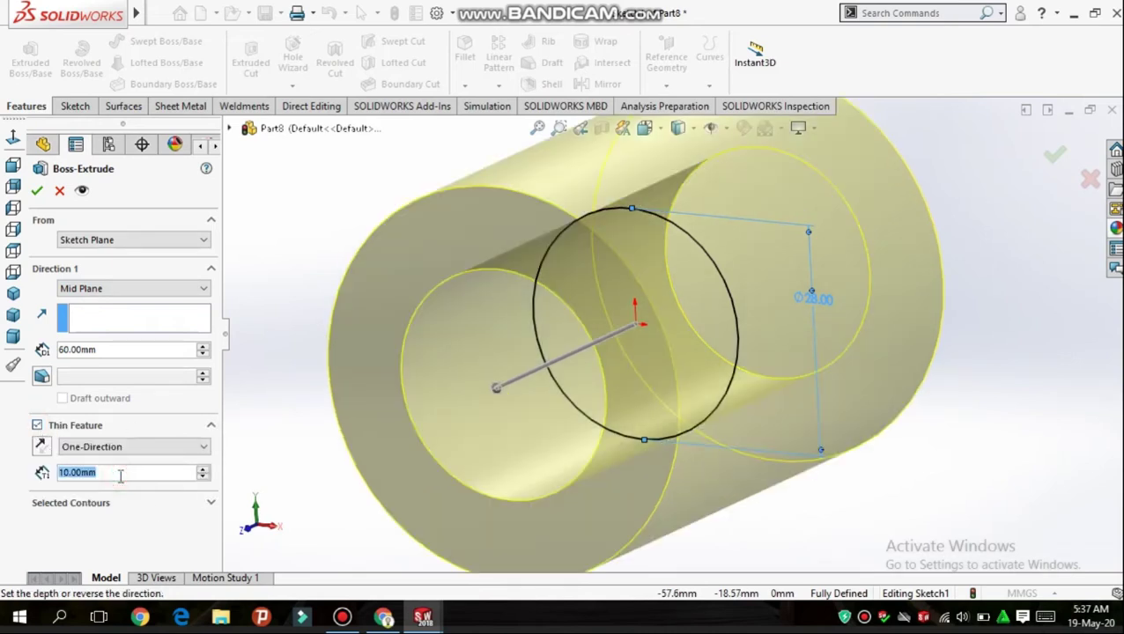
{"action": "type", "text": "3"}
{"action": "key", "text": "Return"}
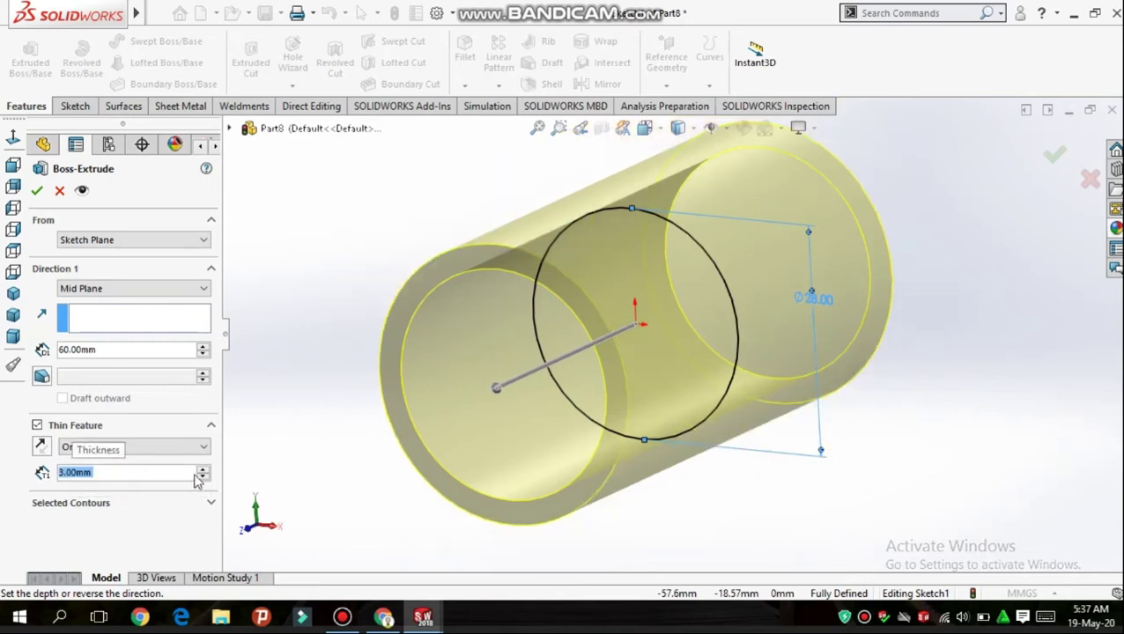
{"action": "middle_click_drag", "start_coordinate": [372, 271], "coordinate": [398, 265]}
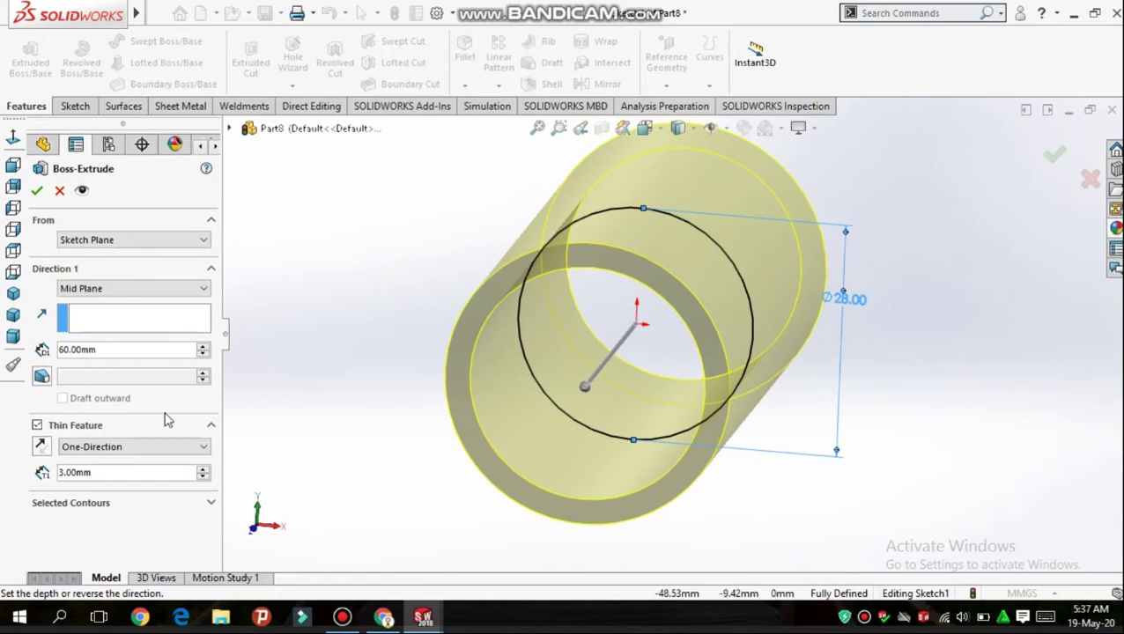
{"action": "left_click", "coordinate": [40, 447]}
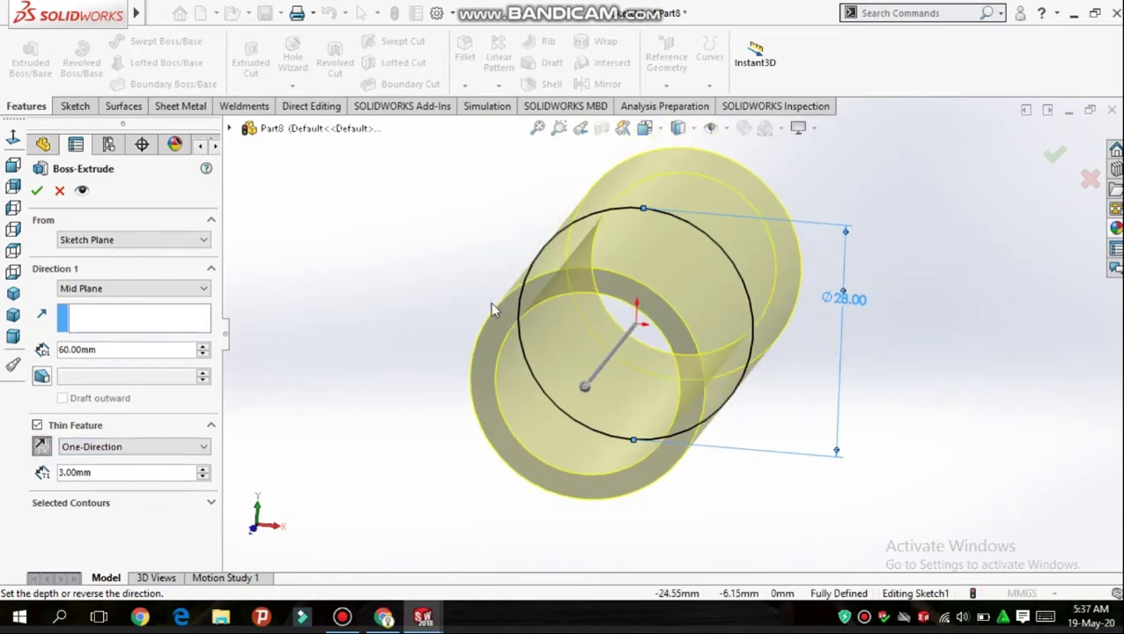
{"action": "left_click", "coordinate": [39, 191]}
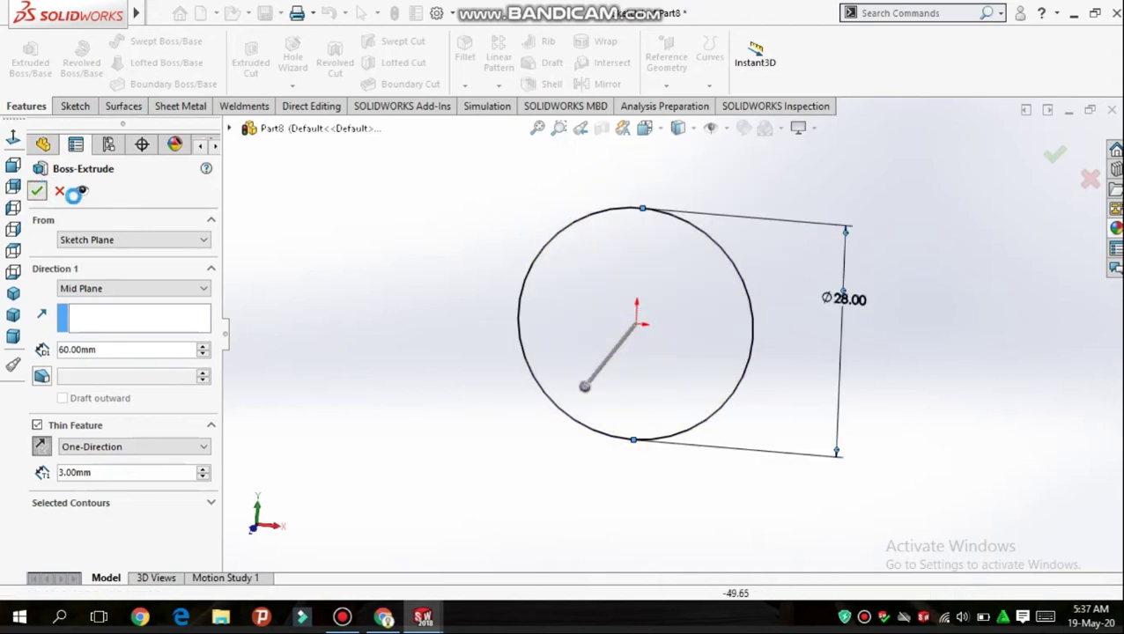
Apply the Plain White scene to the model view
{"action": "middle_click_drag", "start_coordinate": [449, 297], "coordinate": [339, 247]}
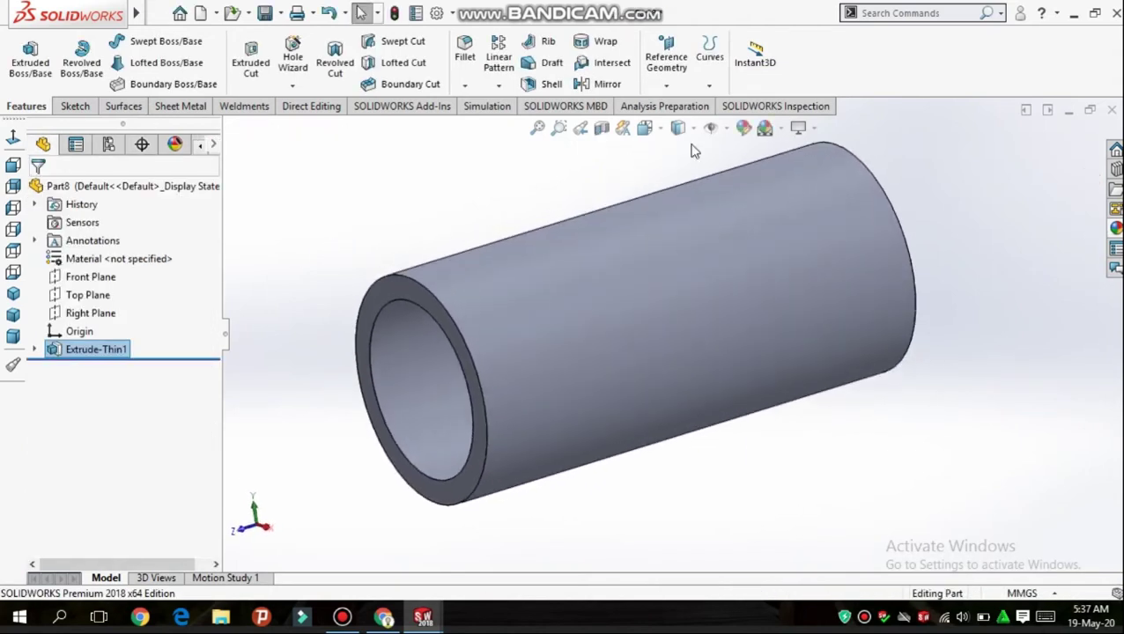
{"action": "left_click", "coordinate": [781, 129]}
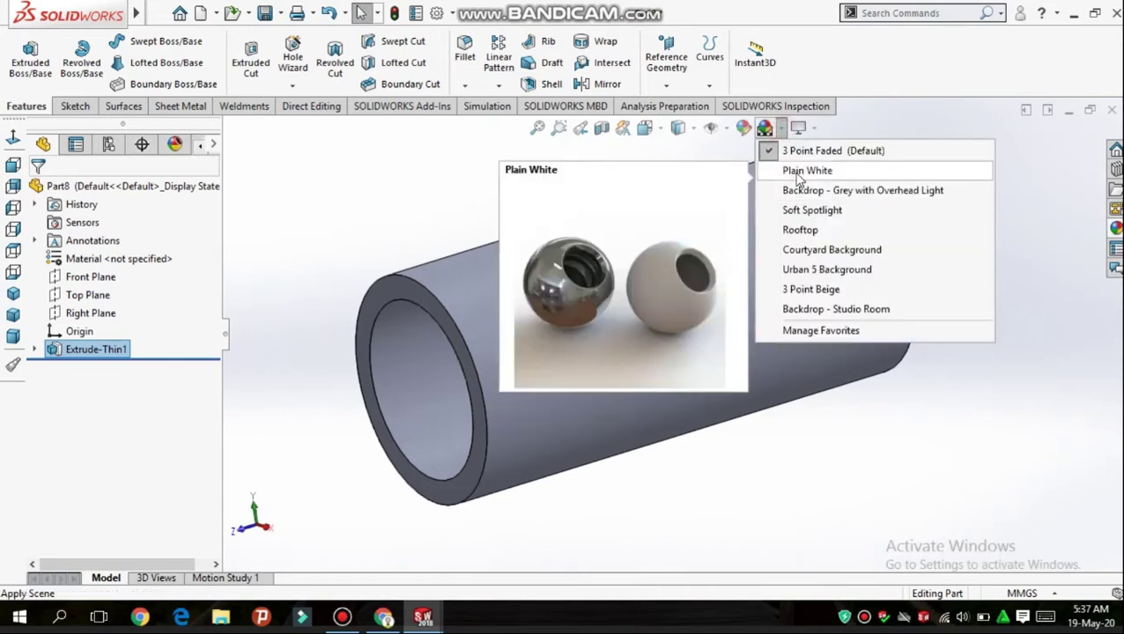
{"action": "left_click", "coordinate": [799, 170]}
Convert the outer circular edge of the tube's front end face into the new sketch
{"action": "middle_click_drag", "start_coordinate": [291, 211], "coordinate": [422, 256]}
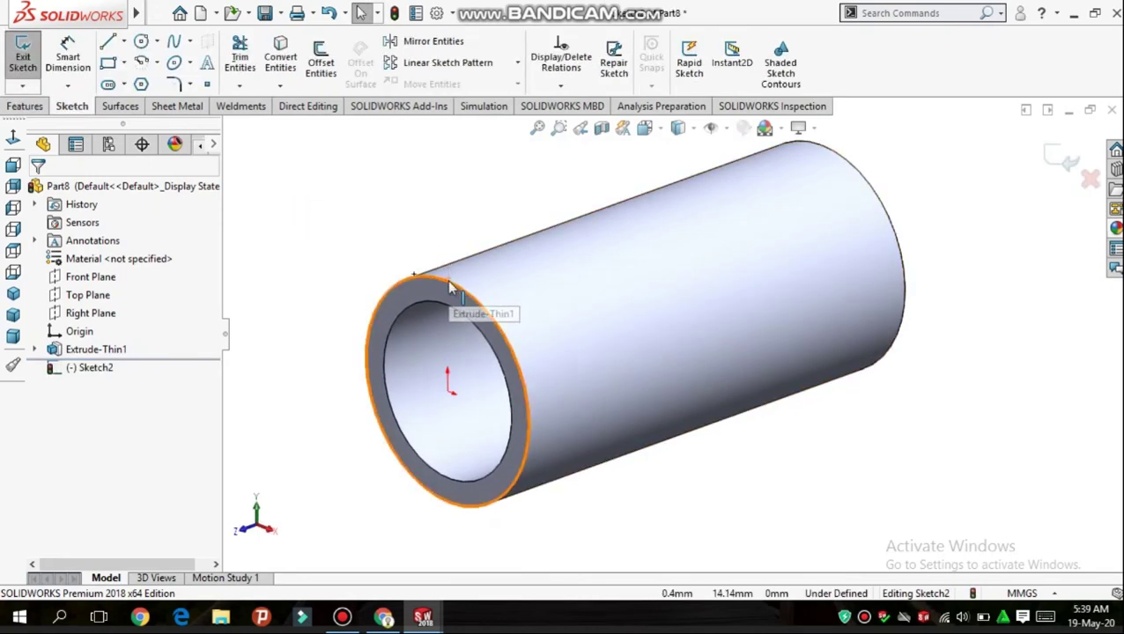
{"action": "left_click", "coordinate": [451, 292]}
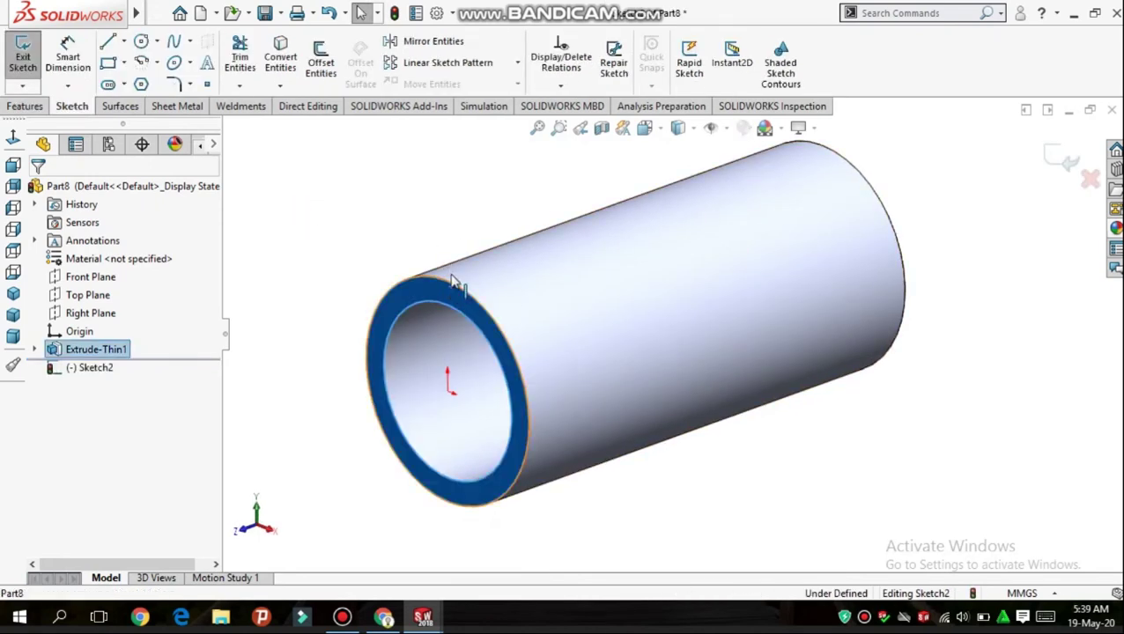
{"action": "left_click", "coordinate": [287, 219]}
{"action": "left_click", "coordinate": [473, 301]}
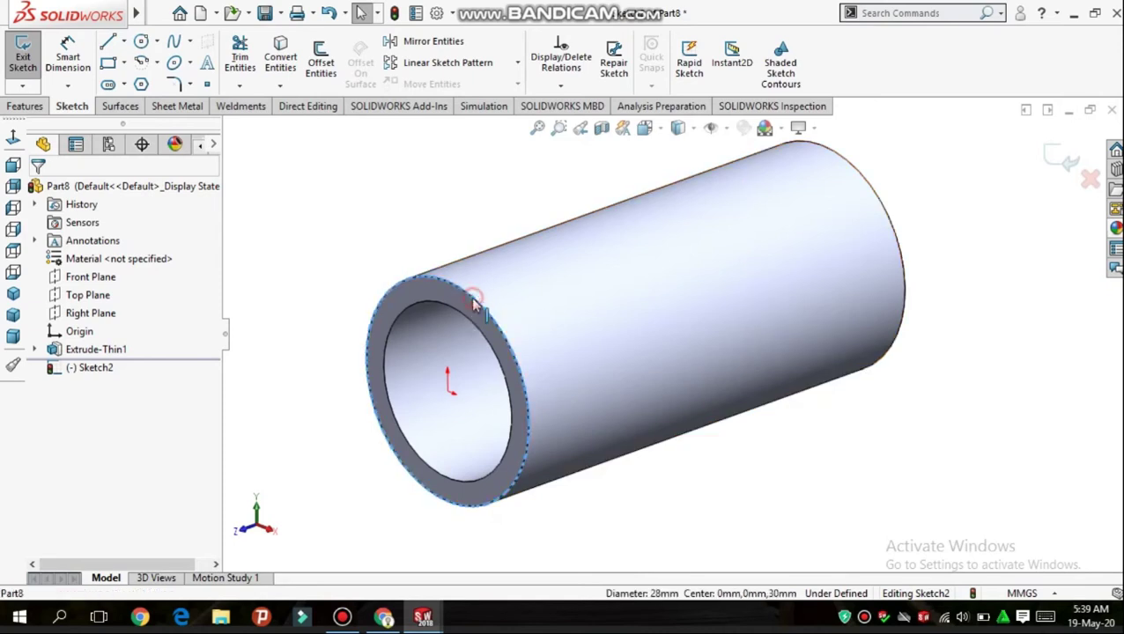
{"action": "left_click", "coordinate": [277, 63]}
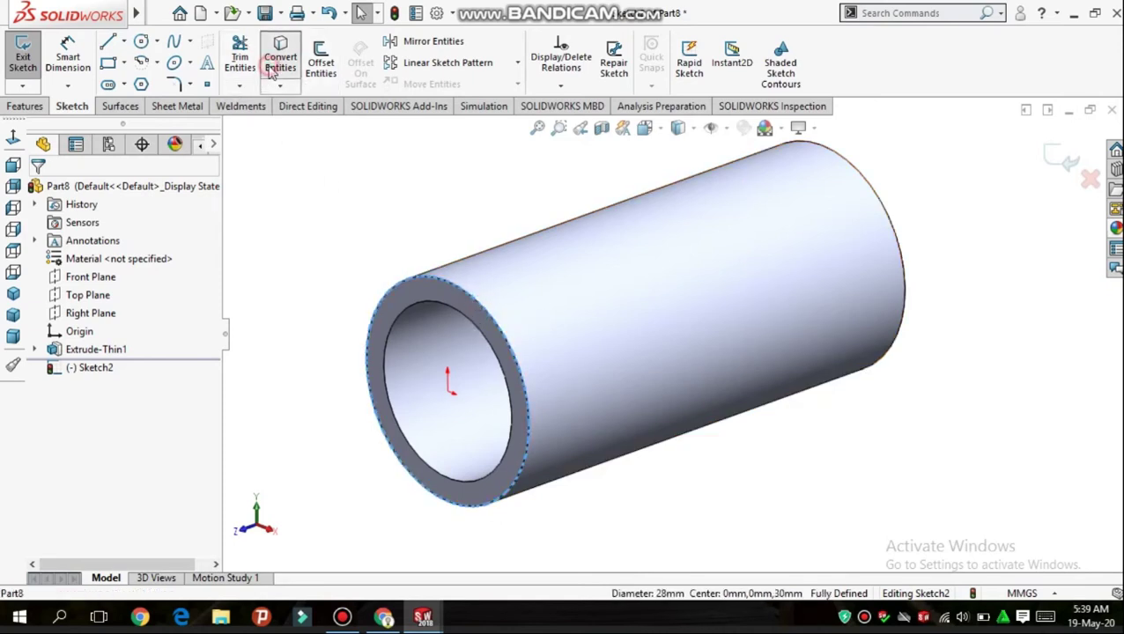
Draw a circle of about 38 mm diameter around the tube's end face, centred on the origin
{"action": "mouse_move", "coordinate": [326, 261]}
{"action": "middle_mouse_down"}
{"action": "mouse_move", "coordinate": [319, 248]}
{"action": "mouse_move", "coordinate": [349, 258]}
{"action": "middle_mouse_up"}
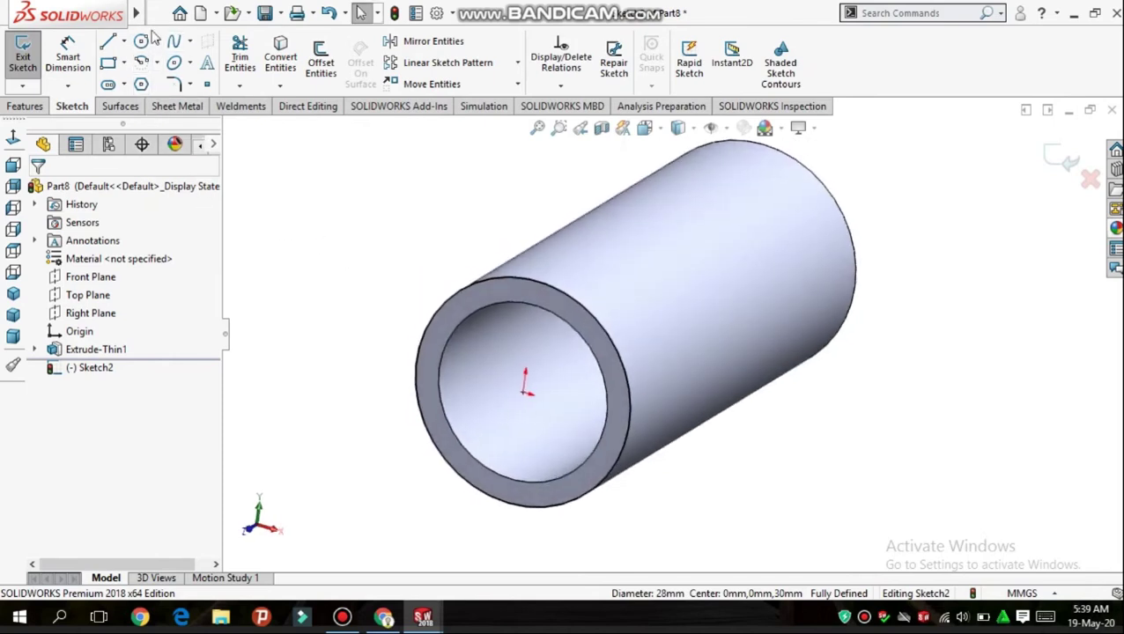
{"action": "left_click", "coordinate": [142, 41]}
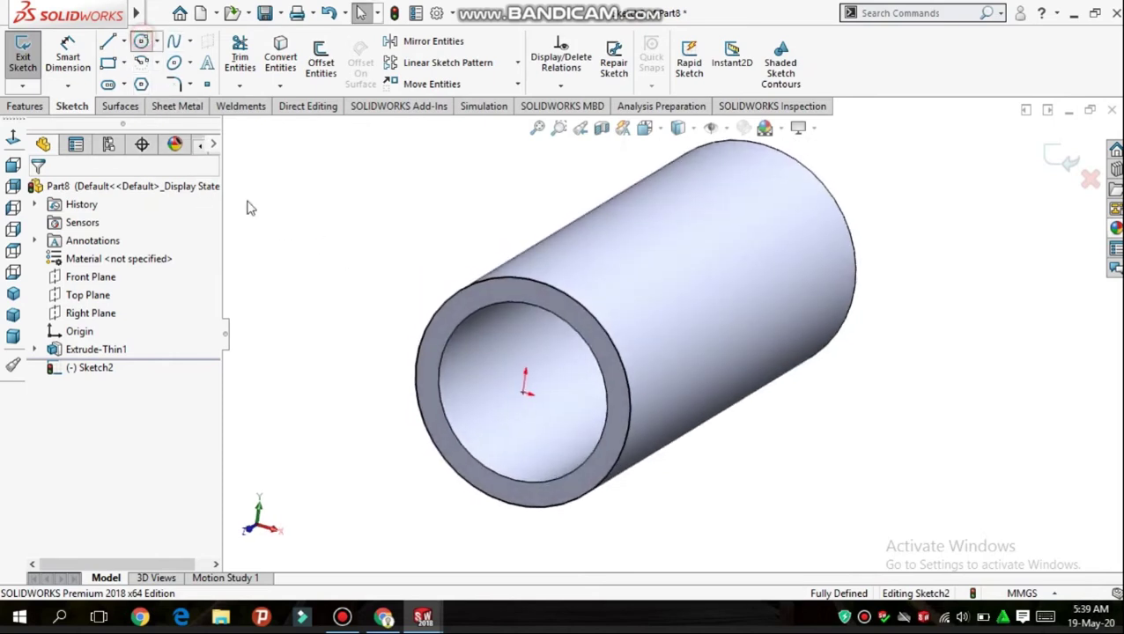
{"action": "left_click", "coordinate": [526, 393]}
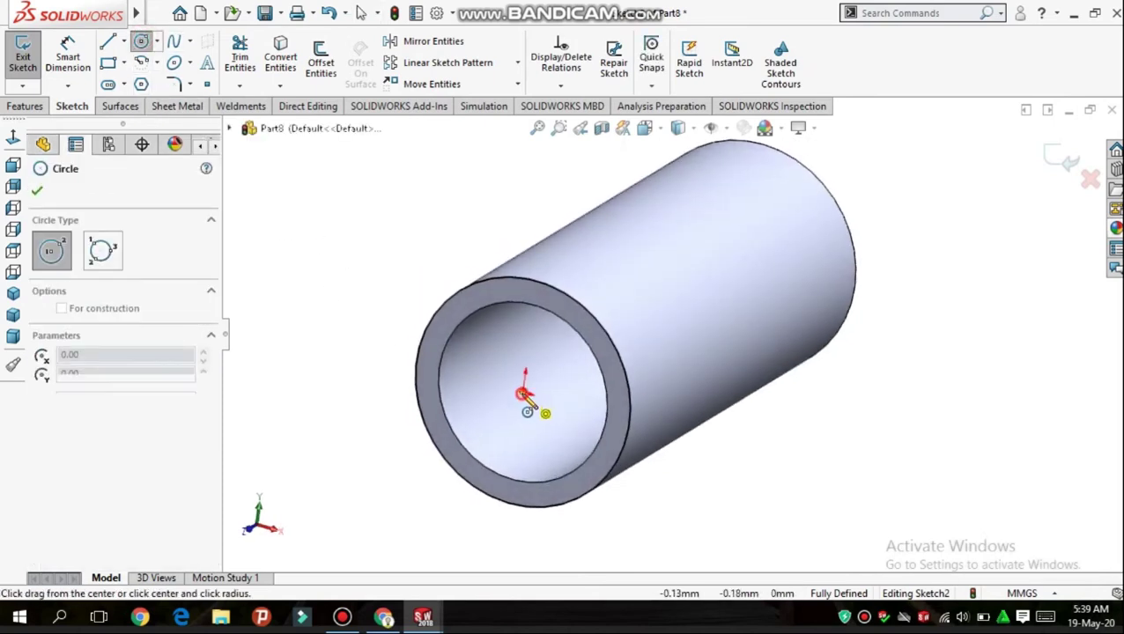
{"action": "left_click", "coordinate": [642, 500]}
Dimension the new outer circle's diameter to 34 mm
{"action": "left_click", "coordinate": [68, 57]}
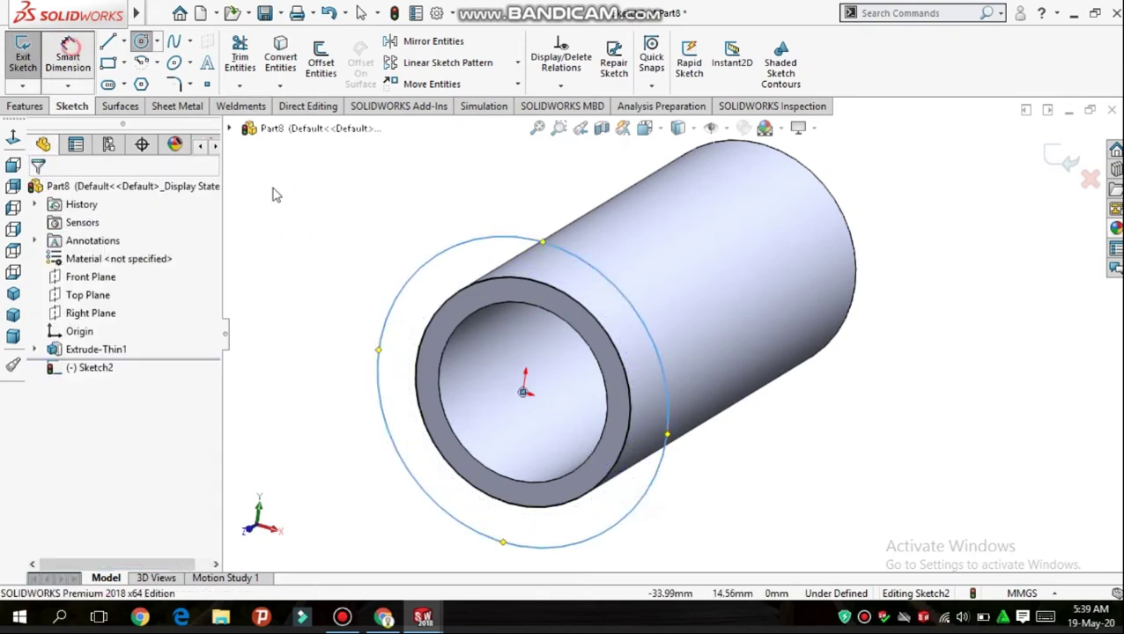
{"action": "left_click", "coordinate": [669, 396]}
{"action": "left_click", "coordinate": [797, 413]}
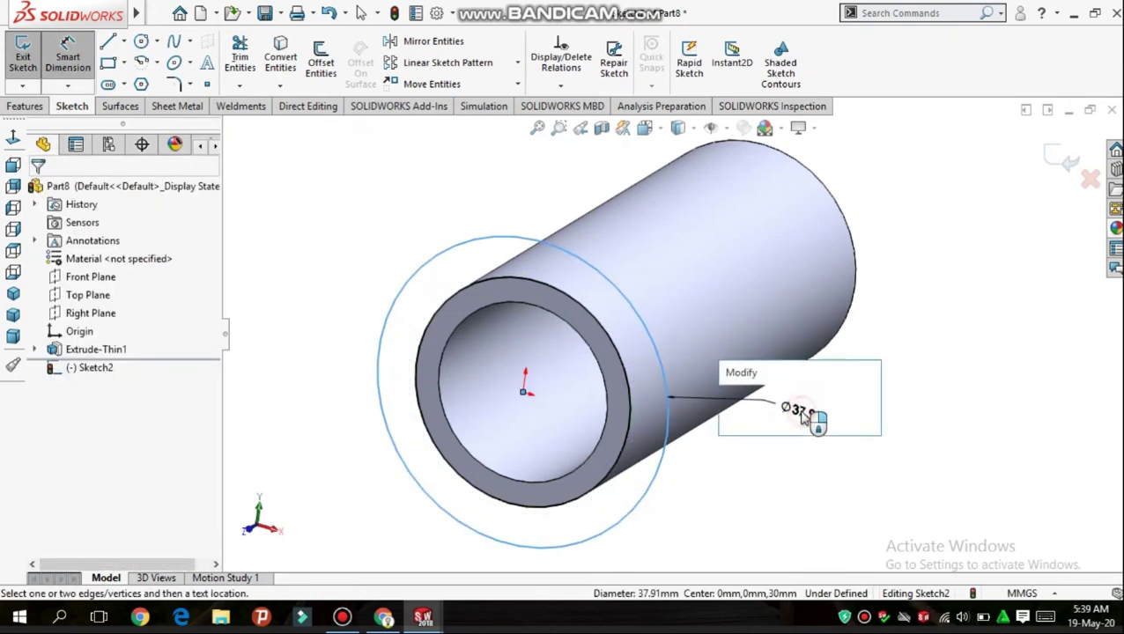
{"action": "type", "text": "34"}
{"action": "key", "text": "Return"}
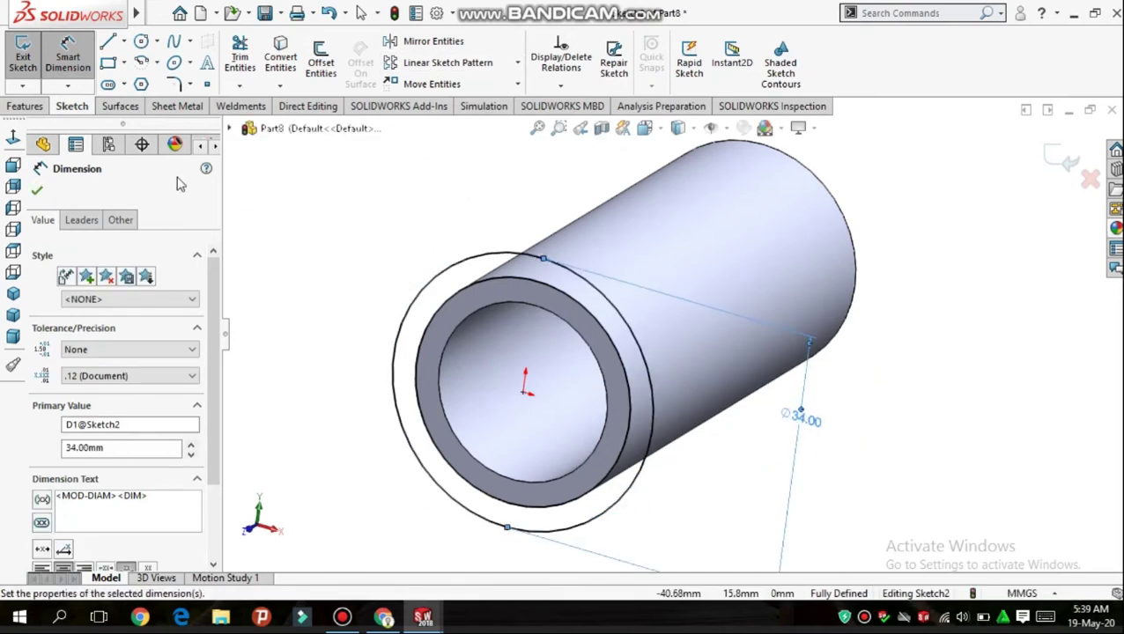
Extrude the ring profile 5 mm back along the tube with a reversed Blind direction and merged result, forming an end collar
{"action": "left_click", "coordinate": [25, 106]}
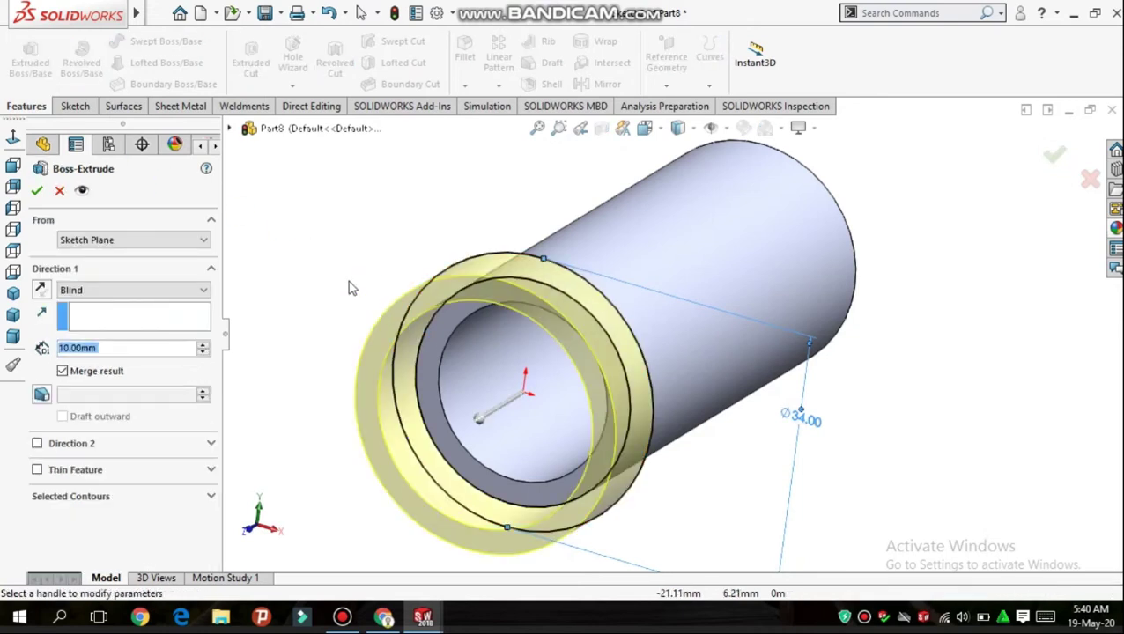
{"action": "middle_click_drag", "start_coordinate": [337, 271], "coordinate": [290, 252]}
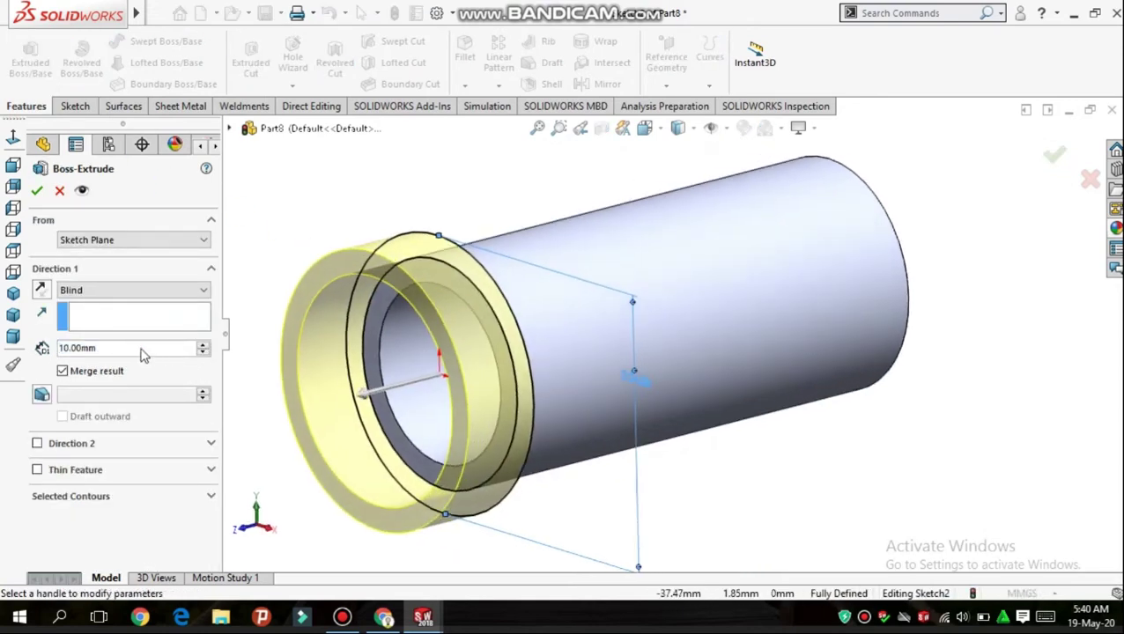
{"action": "type", "text": "5"}
{"action": "key", "text": "Return"}
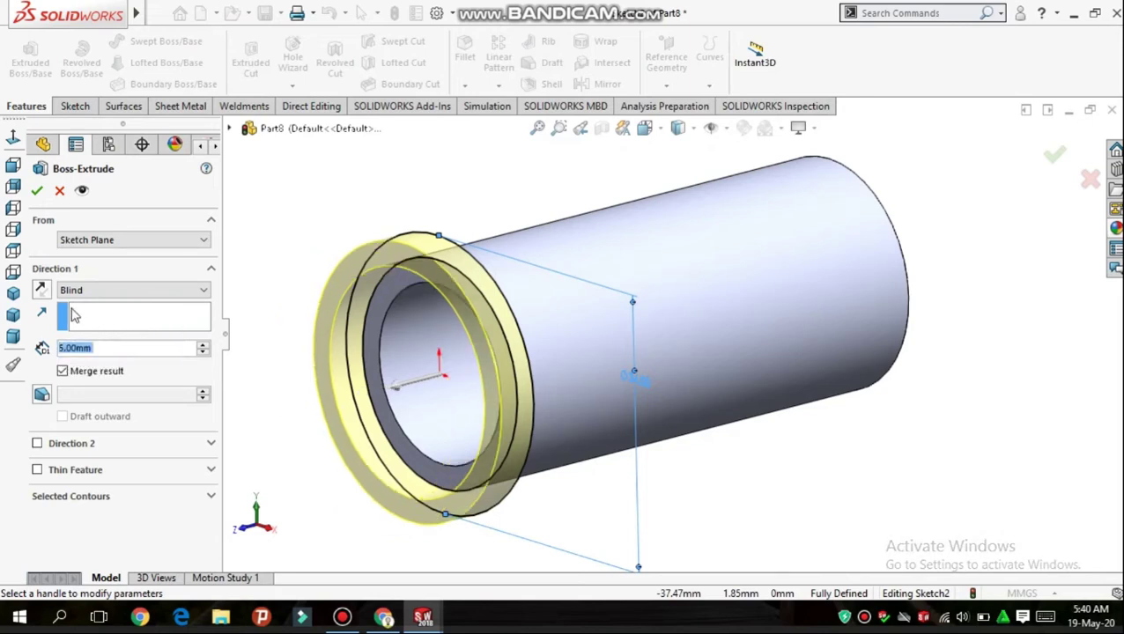
{"action": "left_click", "coordinate": [39, 290]}
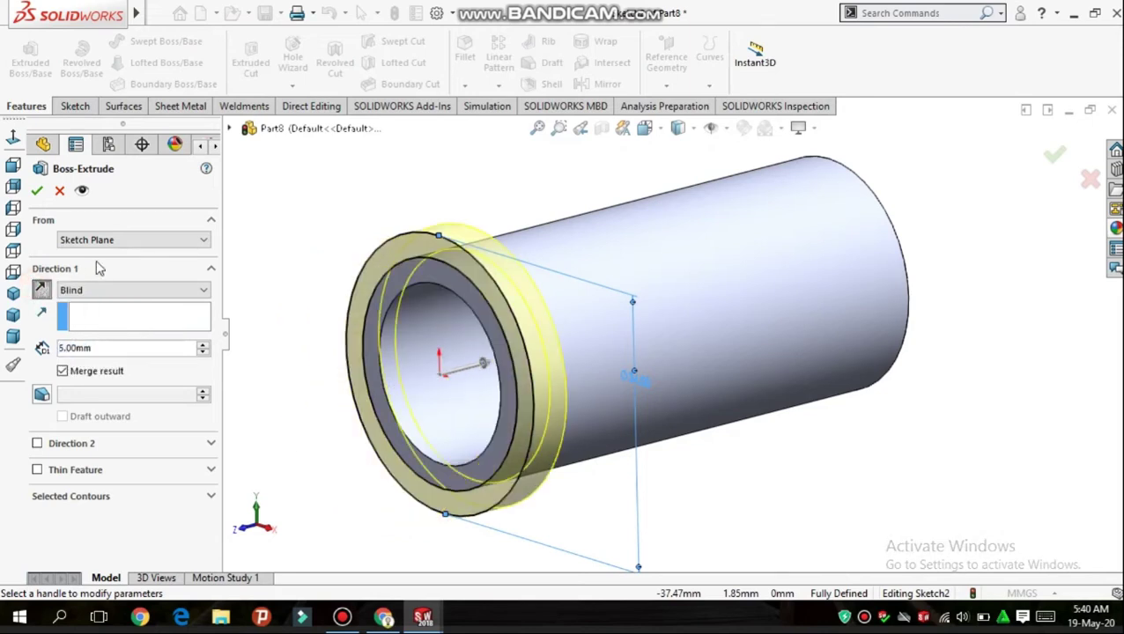
{"action": "left_click", "coordinate": [39, 191]}
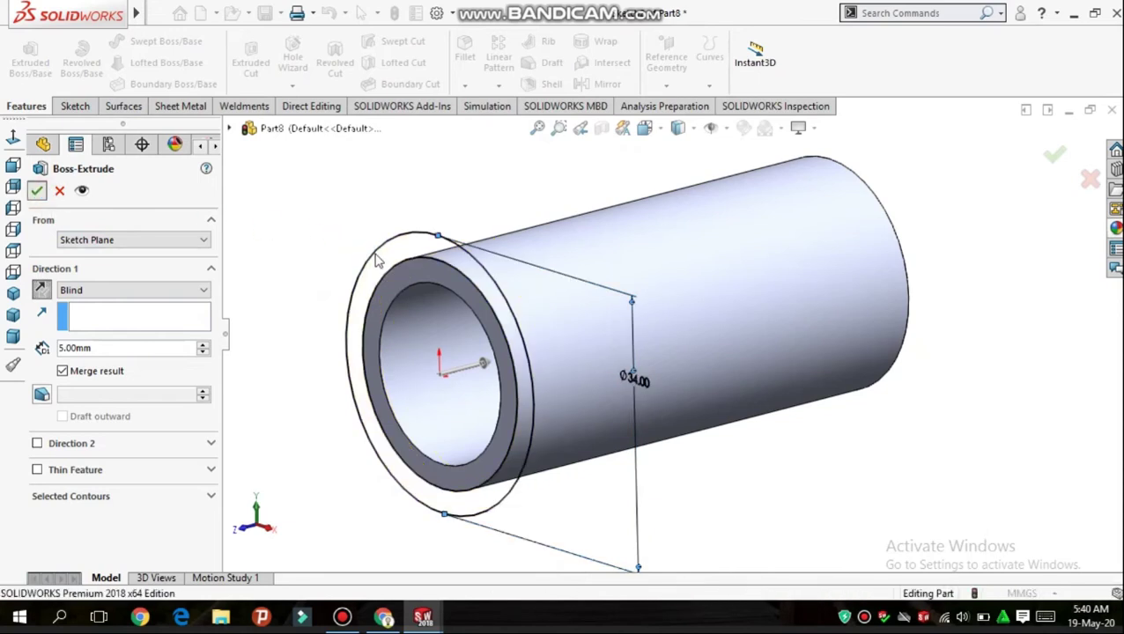
Raise the document's image quality to the highest setting for both the shaded/draft resolution and the wireframe resolution
{"action": "middle_click_drag", "start_coordinate": [308, 233], "coordinate": [309, 284]}
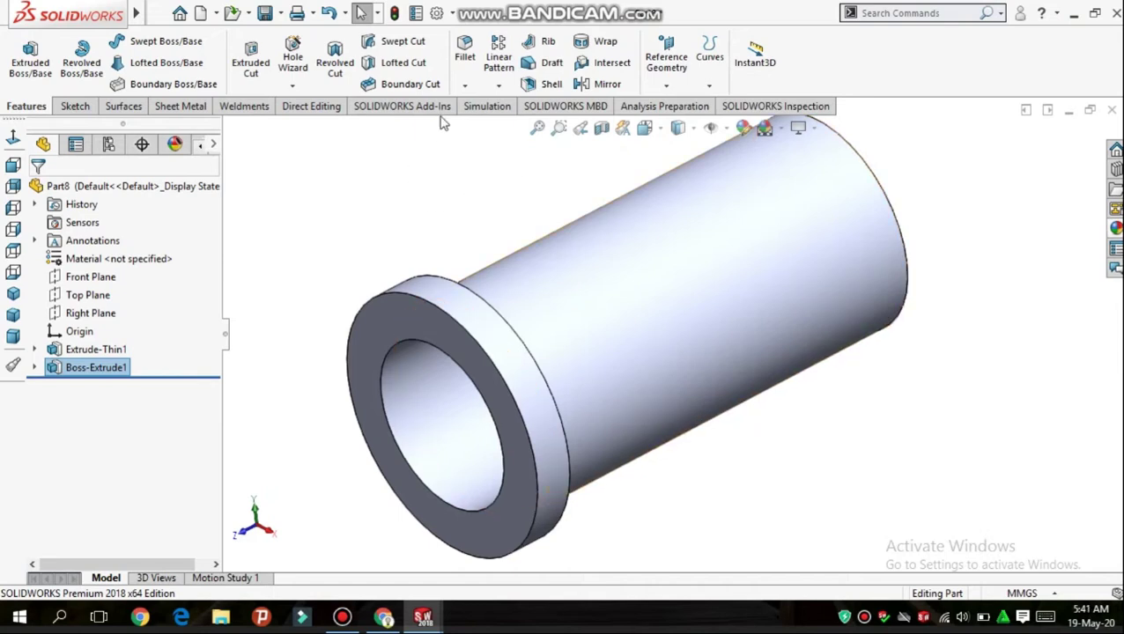
{"action": "left_click", "coordinate": [436, 12]}
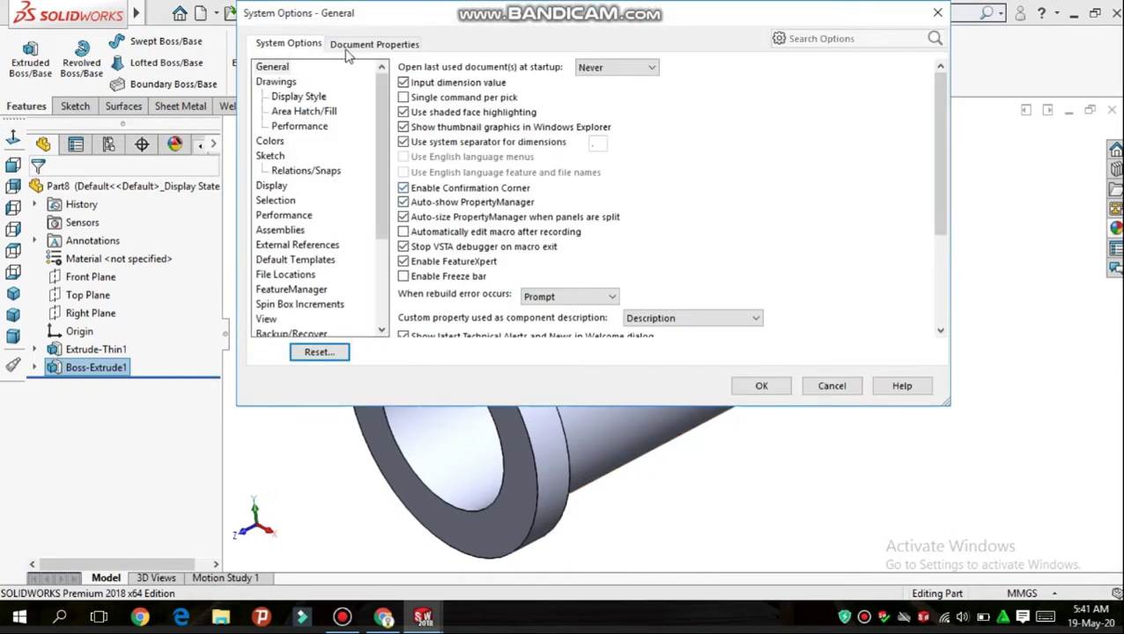
{"action": "left_click", "coordinate": [355, 47]}
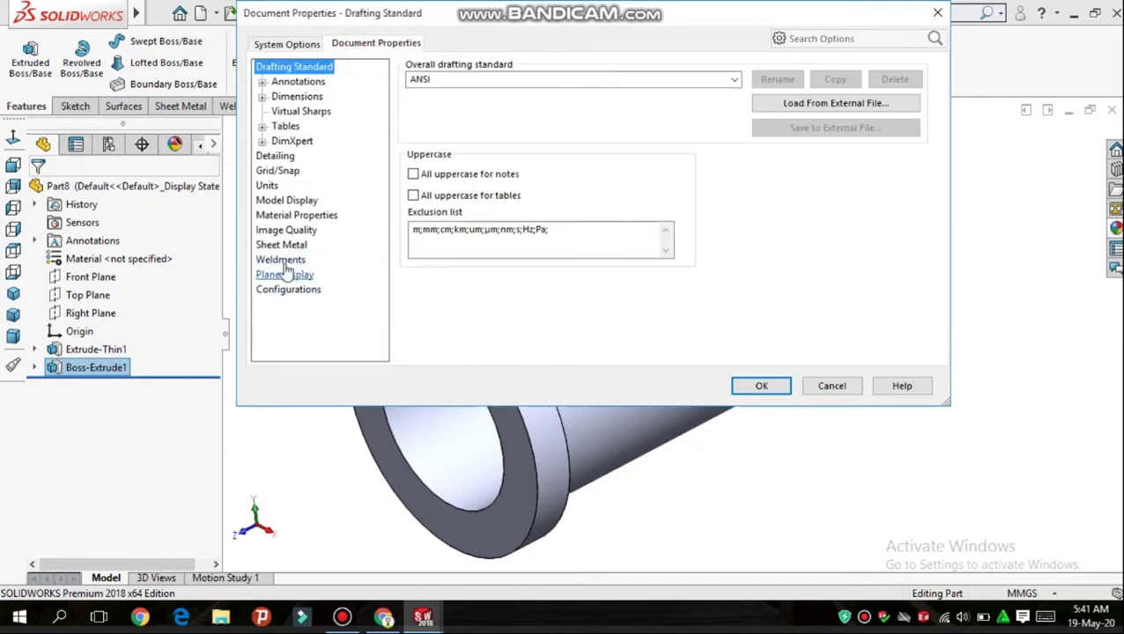
{"action": "left_click", "coordinate": [284, 232]}
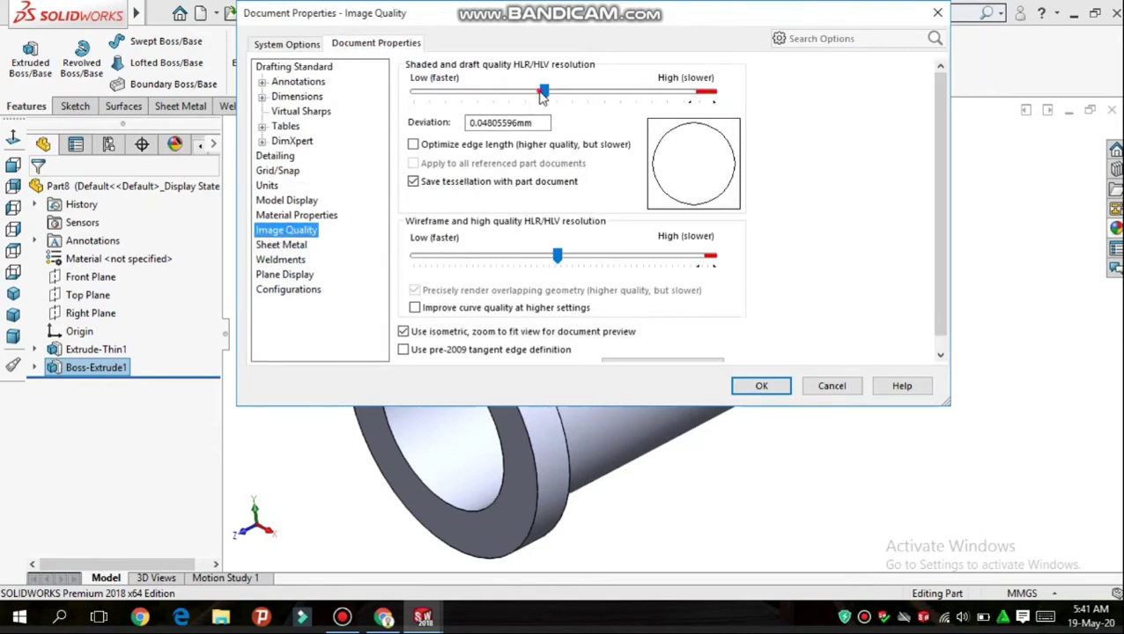
{"action": "left_click_drag", "start_coordinate": [543, 93], "coordinate": [483, 93]}
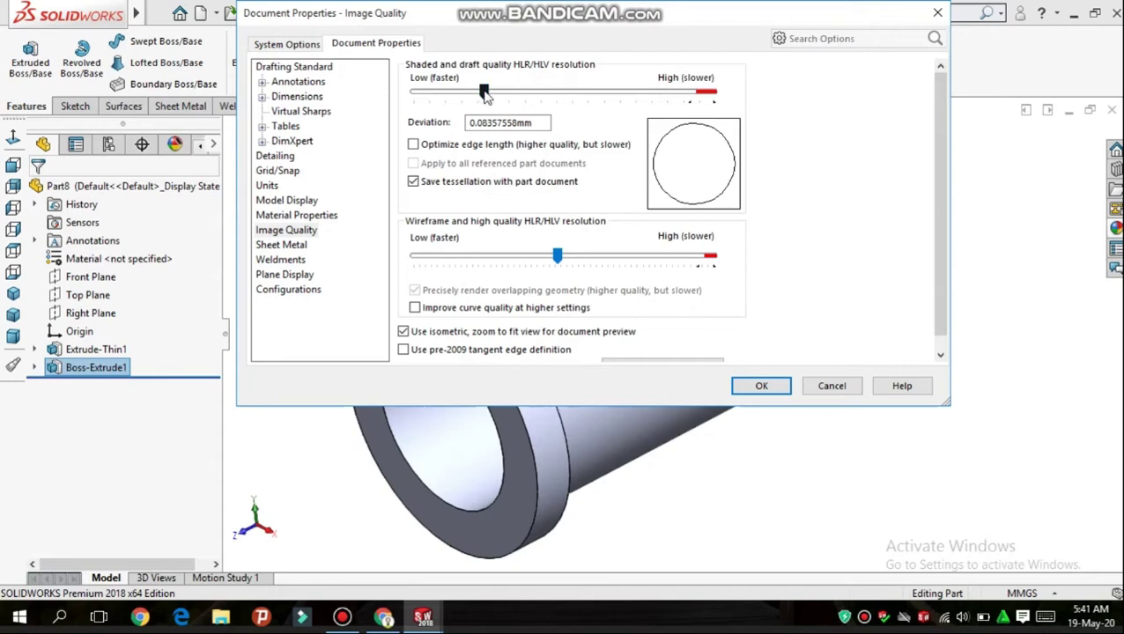
{"action": "left_click_drag", "start_coordinate": [759, 110], "coordinate": [761, 112]}
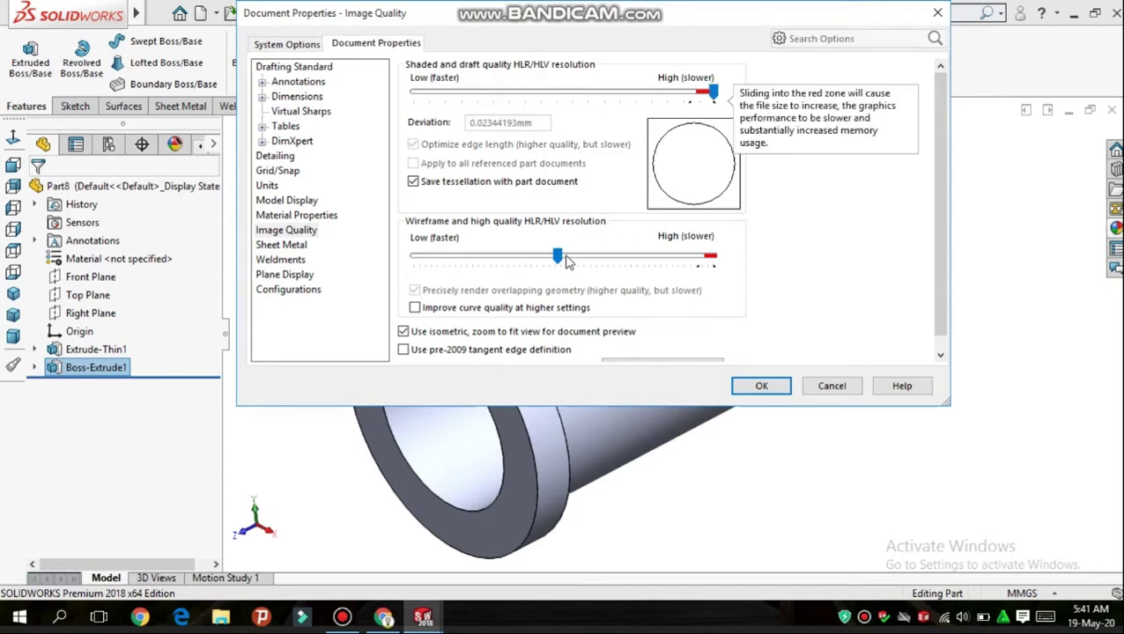
{"action": "left_click_drag", "start_coordinate": [558, 255], "coordinate": [715, 253]}
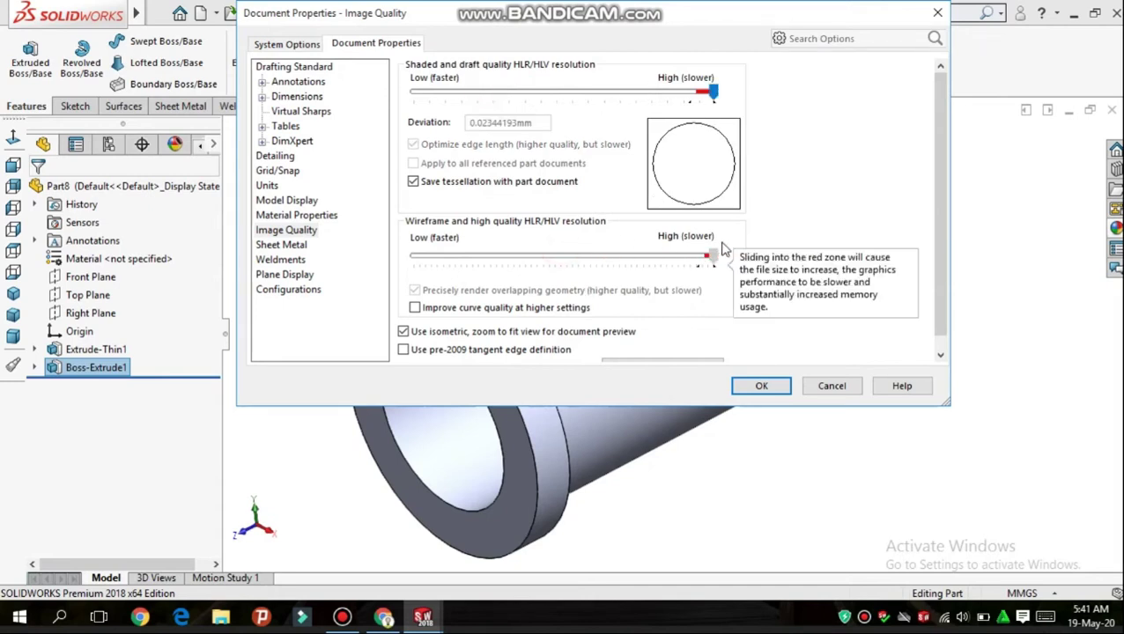
{"action": "left_click", "coordinate": [757, 386]}
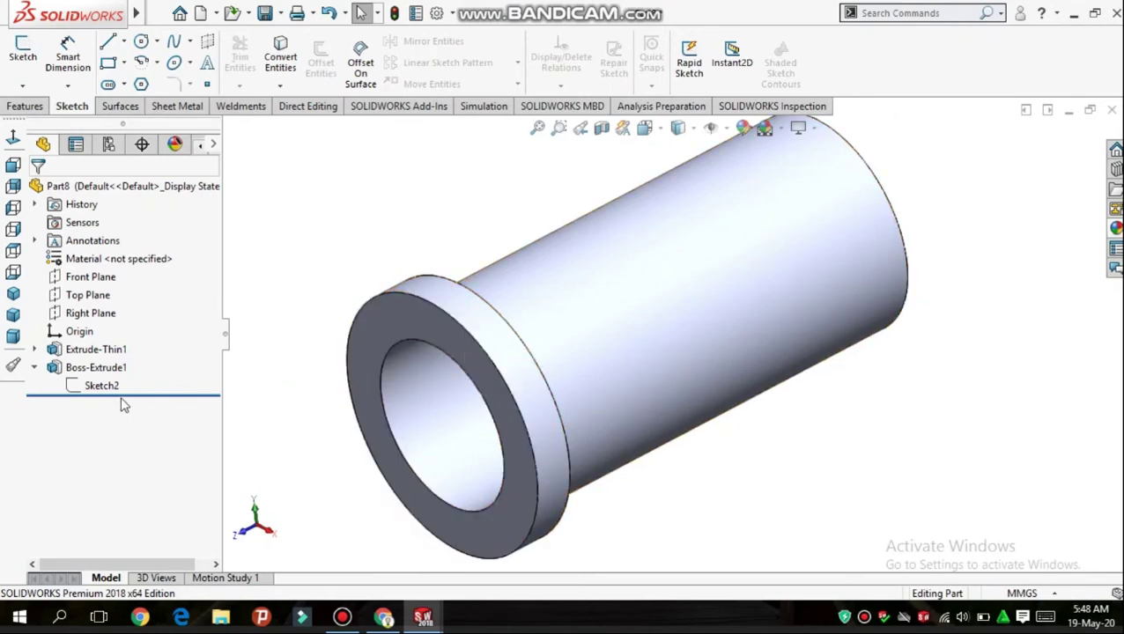
Extrude the collar sketch again as a 5 mm Blind merged boss, starting from a reversed 60 mm offset at the tube's far end
{"action": "left_click", "coordinate": [100, 386]}
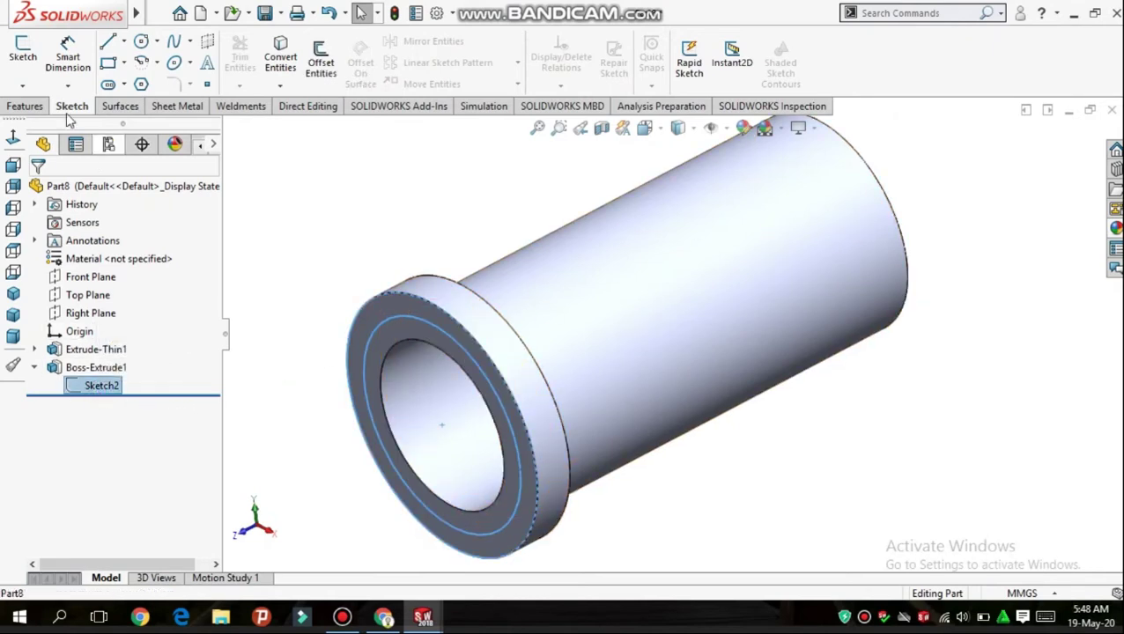
{"action": "left_click", "coordinate": [26, 107]}
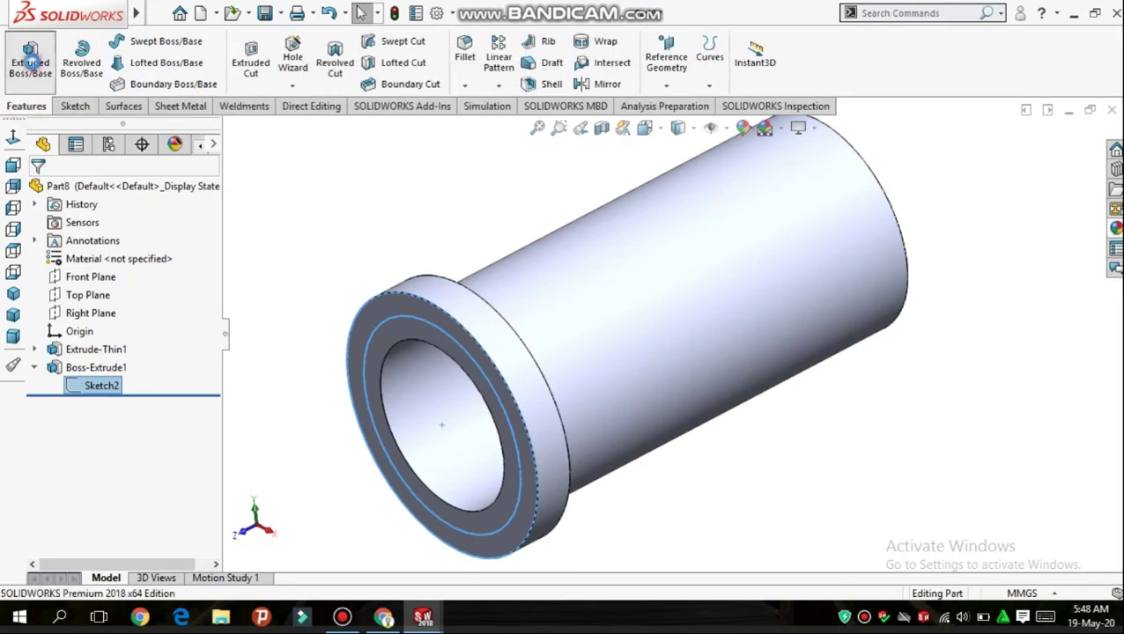
{"action": "left_click", "coordinate": [31, 63]}
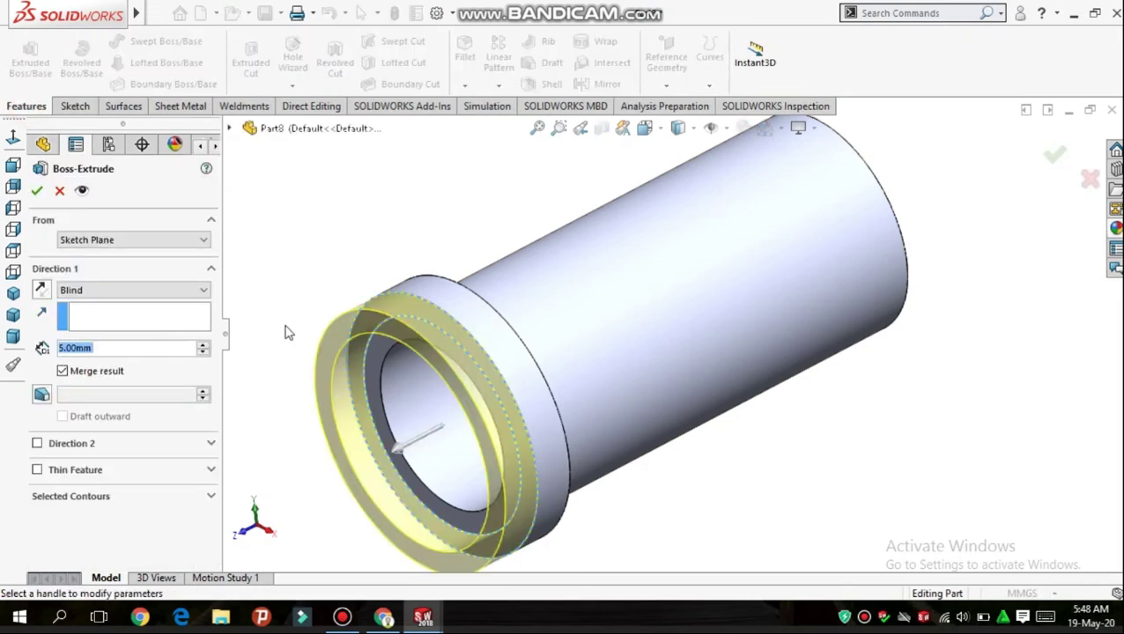
{"action": "left_click", "coordinate": [157, 240]}
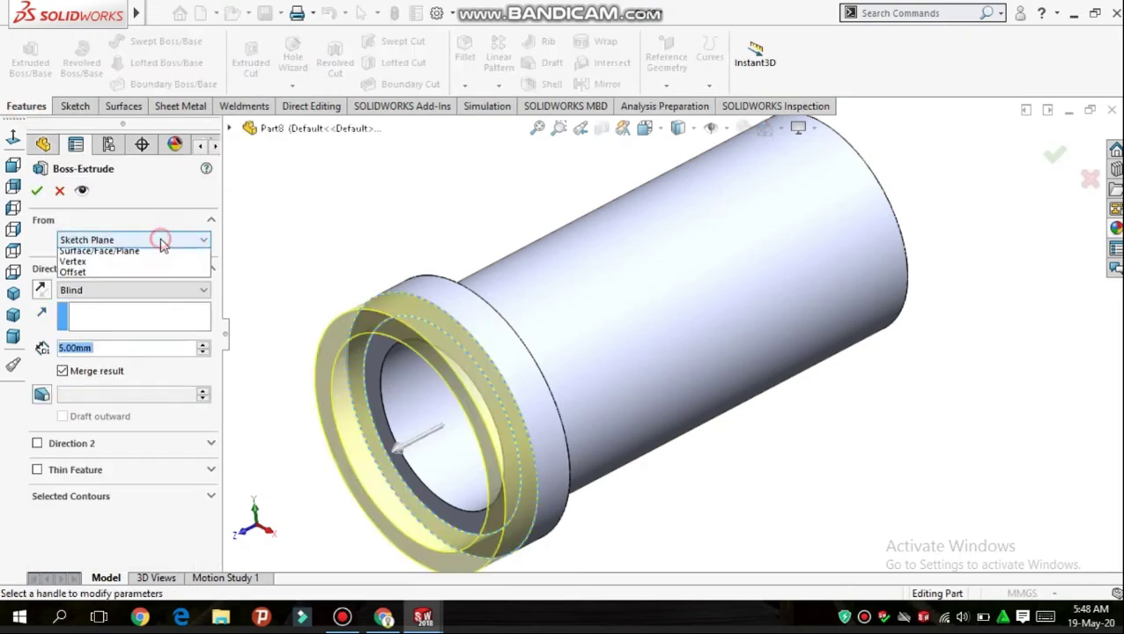
{"action": "left_click", "coordinate": [141, 288]}
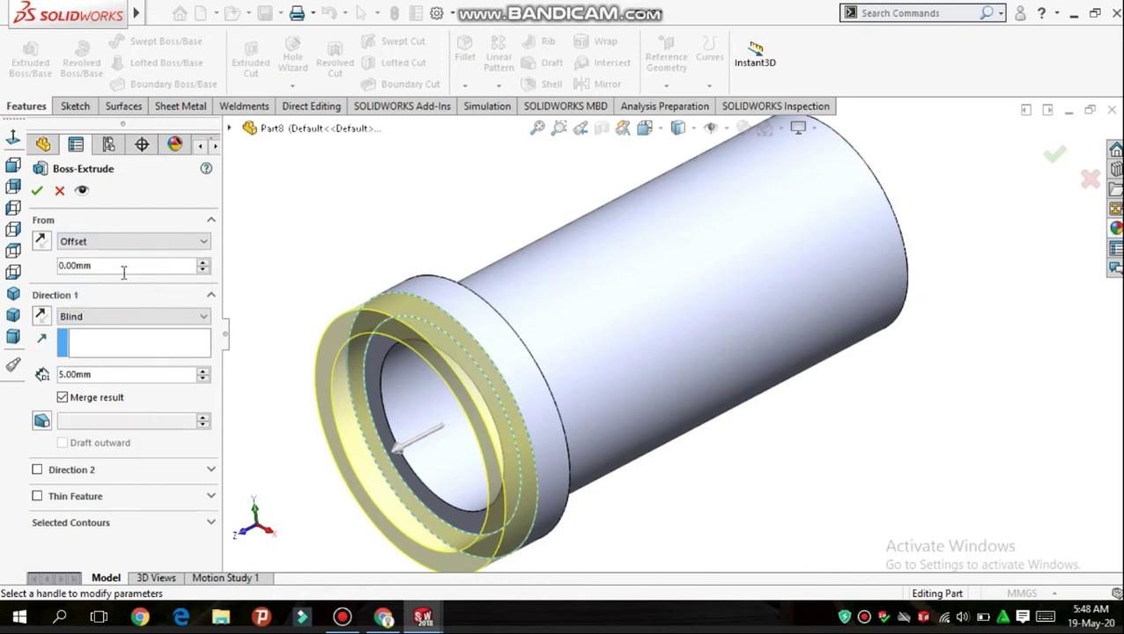
{"action": "type", "text": "60"}
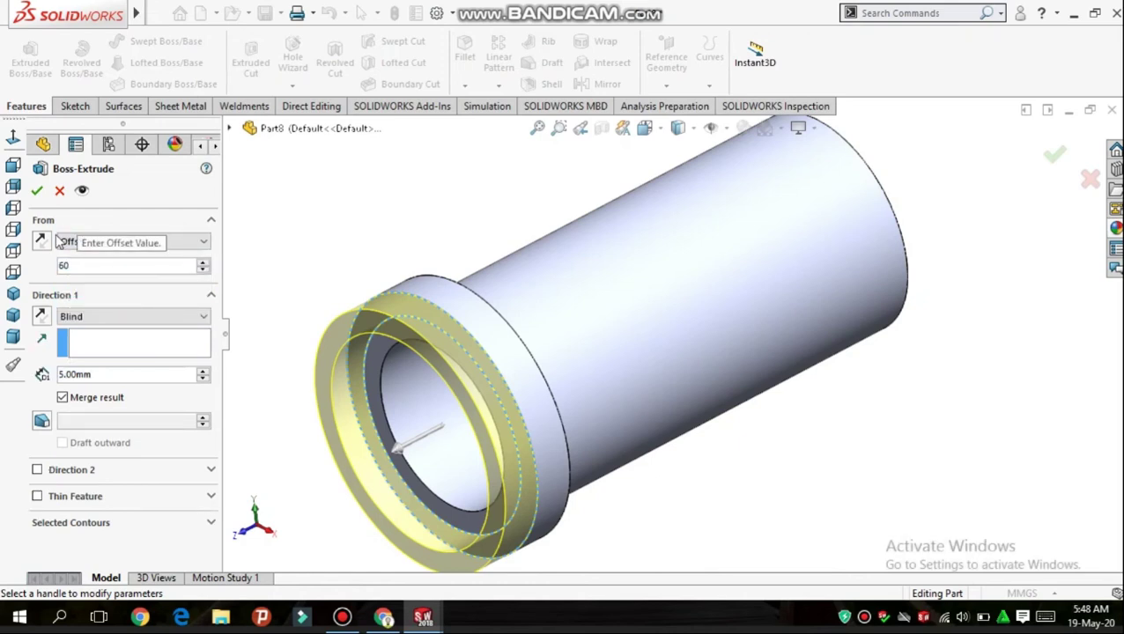
{"action": "key", "text": "Return"}
{"action": "scroll", "coordinate": [497, 337], "scroll_direction": "down", "scroll_amount": 3}
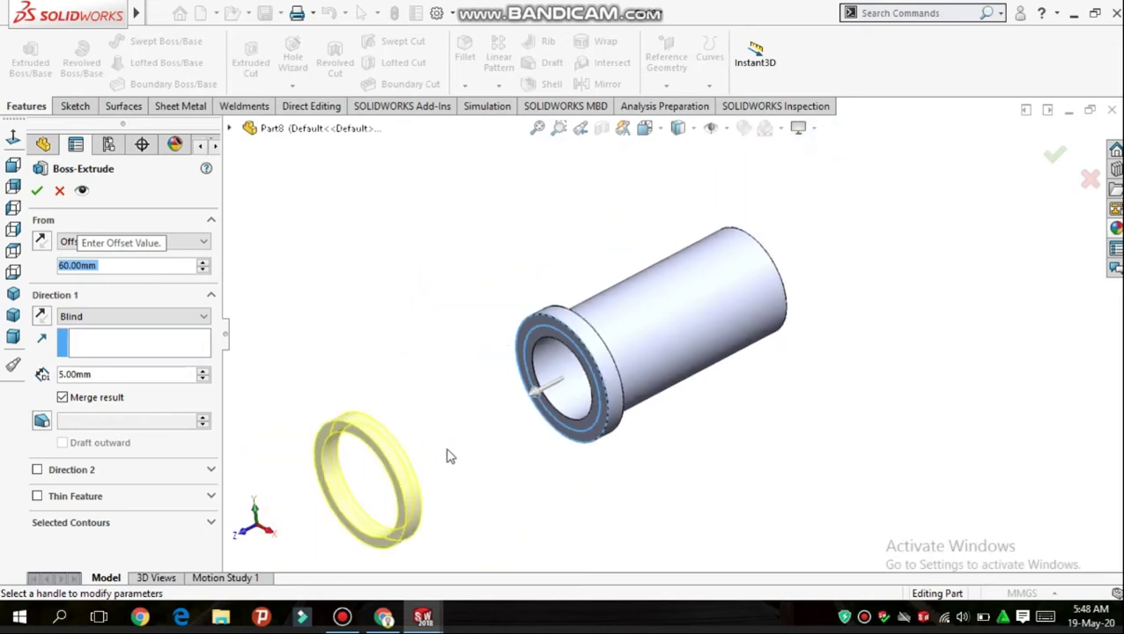
{"action": "left_click", "coordinate": [39, 241]}
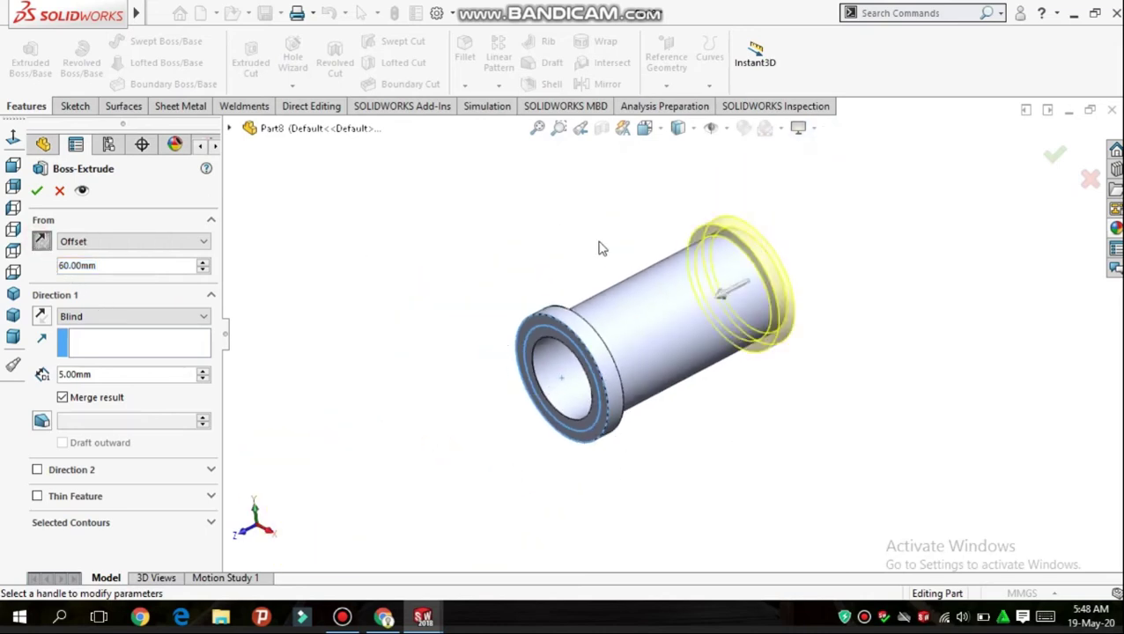
{"action": "middle_click_drag", "start_coordinate": [916, 344], "coordinate": [815, 392]}
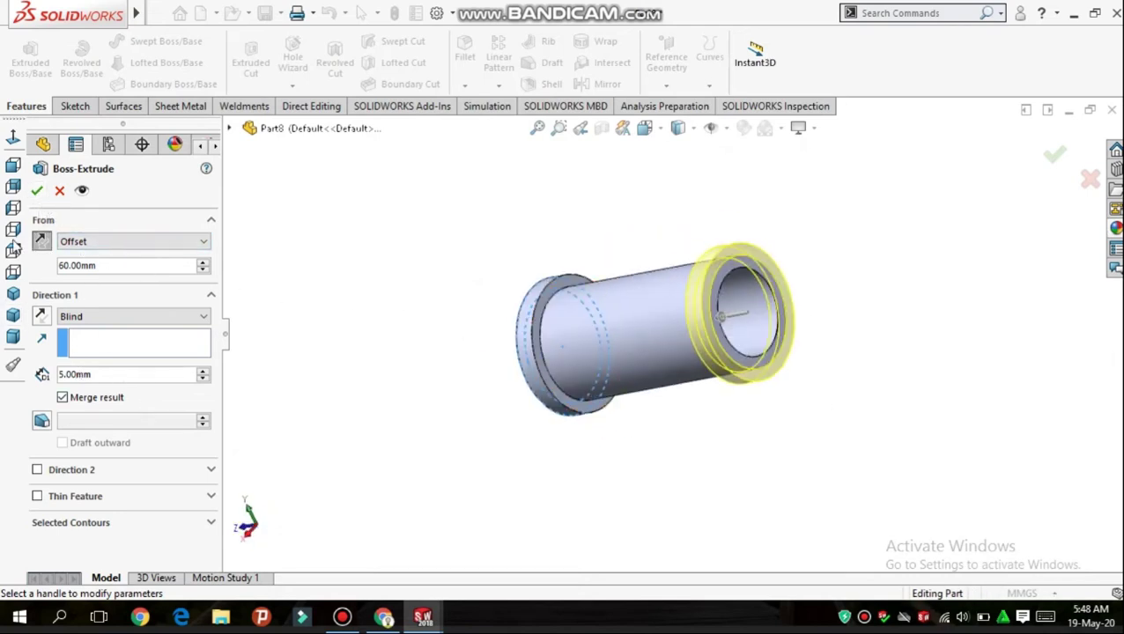
{"action": "left_click", "coordinate": [36, 193]}
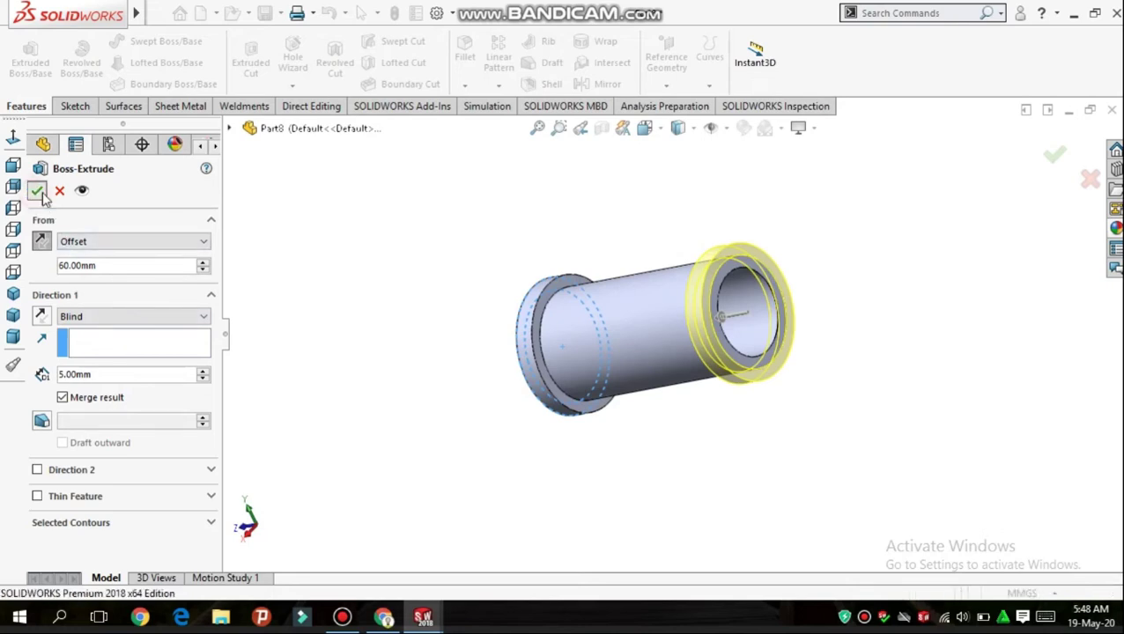
Sketch a circle of about 28.2 mm diameter on the Right Plane, centred on the origin
{"action": "middle_click_drag", "start_coordinate": [456, 284], "coordinate": [502, 299]}
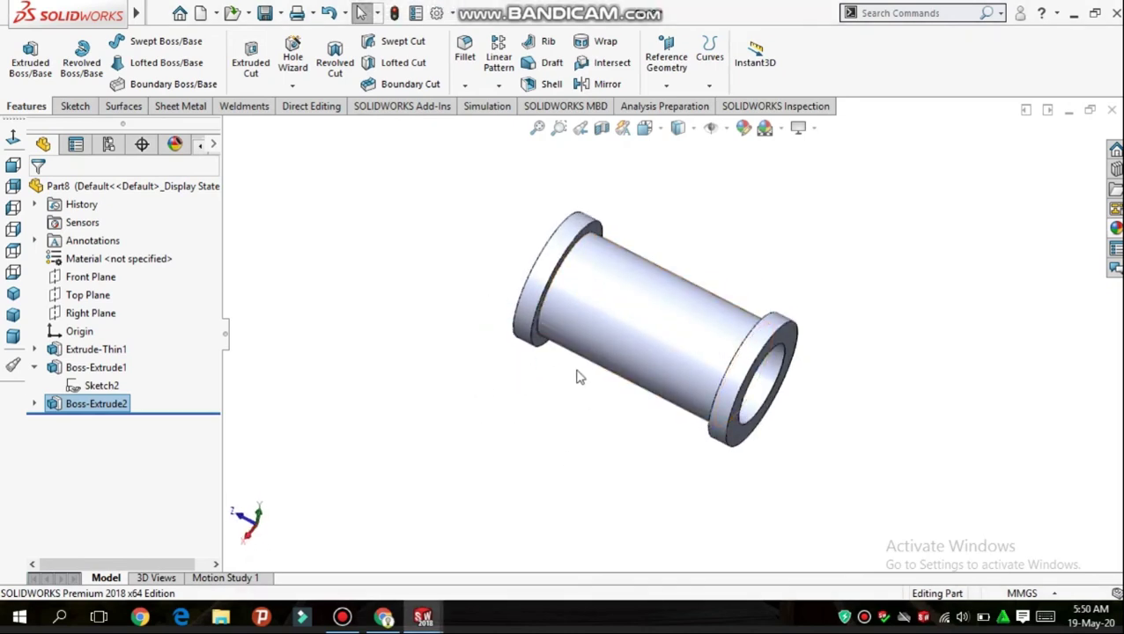
{"action": "left_click", "coordinate": [99, 322]}
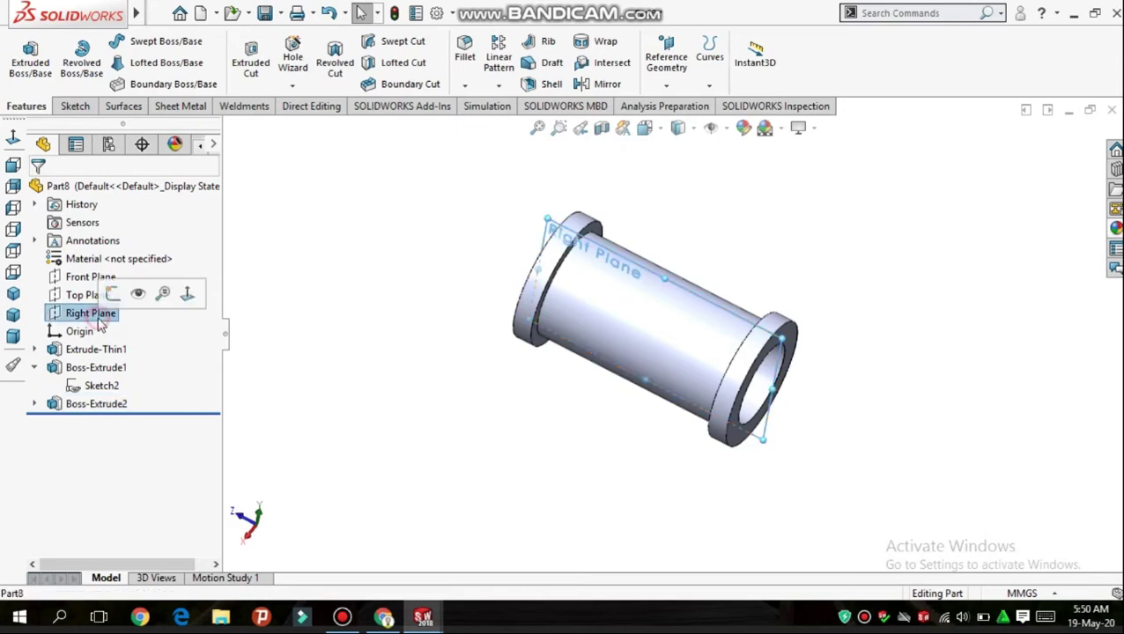
{"action": "left_click", "coordinate": [12, 139]}
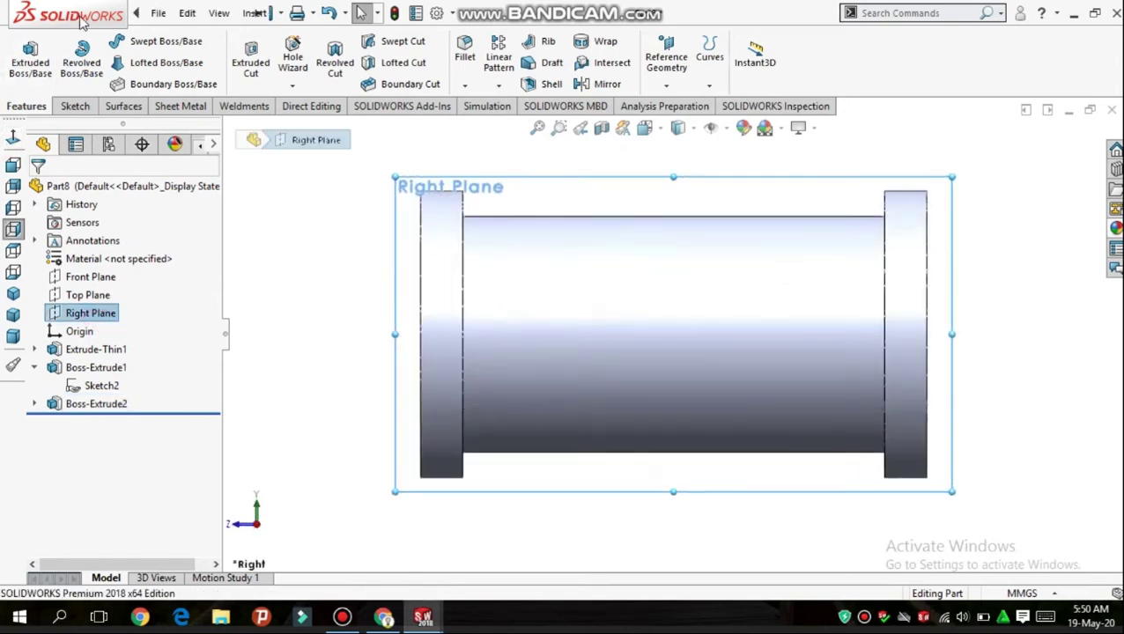
{"action": "left_click", "coordinate": [158, 12]}
{"action": "left_click", "coordinate": [65, 108]}
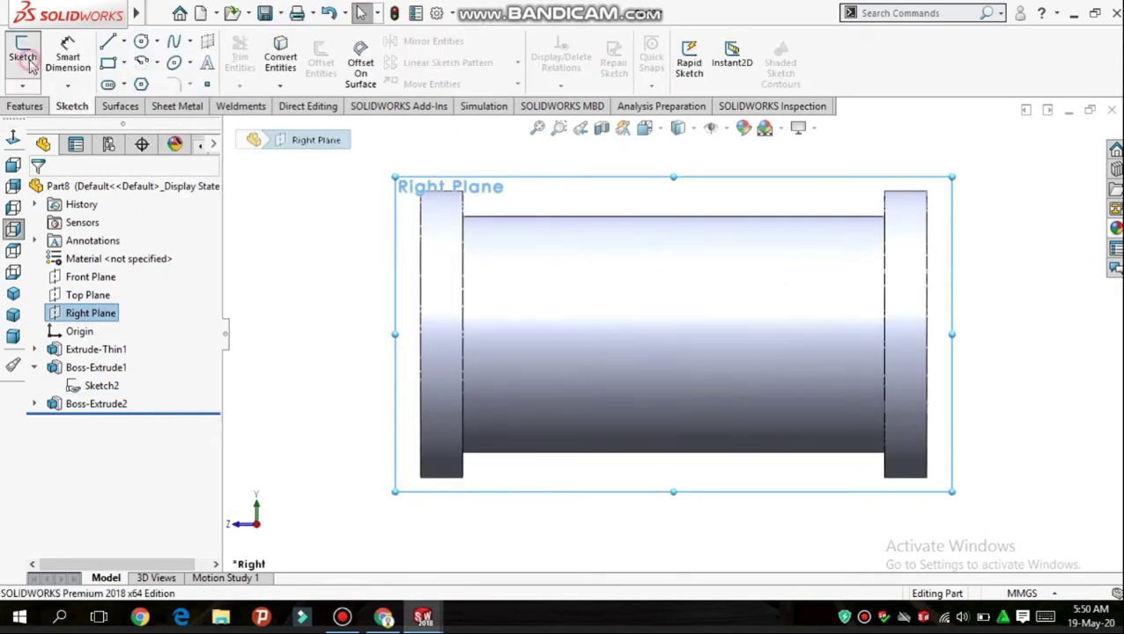
{"action": "left_click", "coordinate": [23, 58]}
{"action": "left_click", "coordinate": [141, 43]}
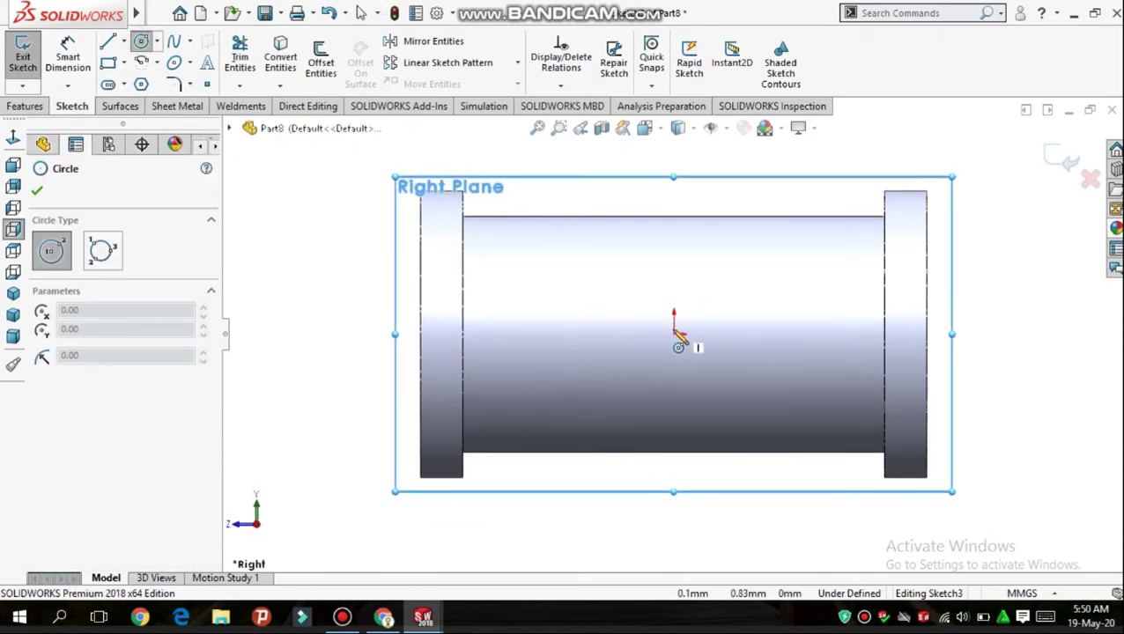
{"action": "left_click", "coordinate": [675, 335]}
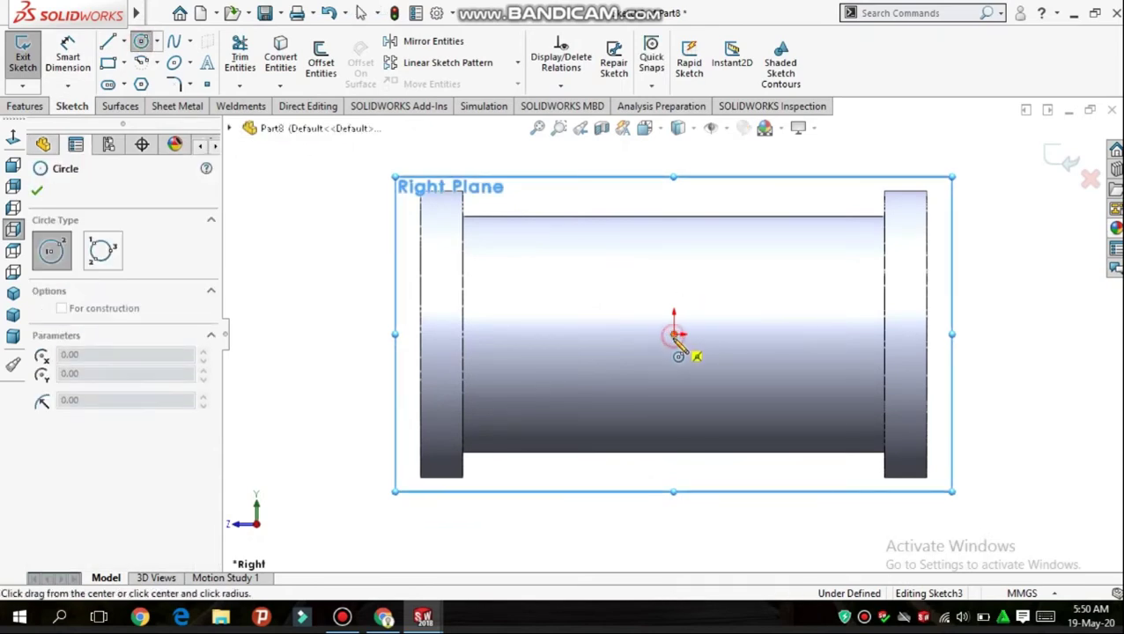
{"action": "left_click", "coordinate": [716, 450]}
Dimension the Right Plane circle's diameter to 28 mm
{"action": "left_click", "coordinate": [68, 55]}
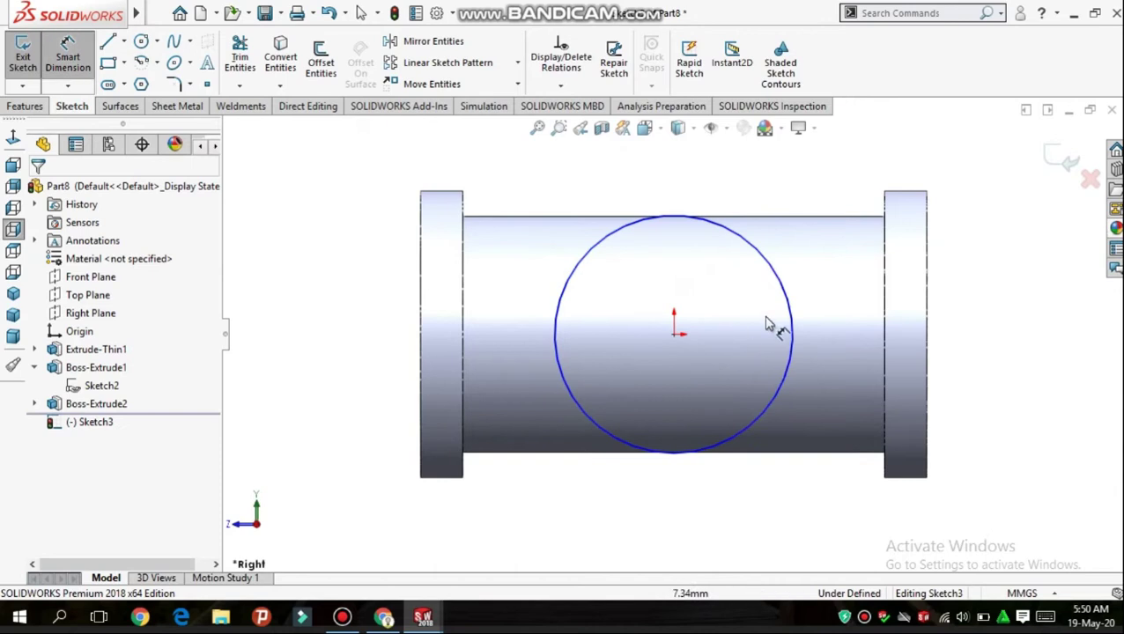
{"action": "left_click", "coordinate": [792, 308]}
{"action": "left_click", "coordinate": [1000, 313]}
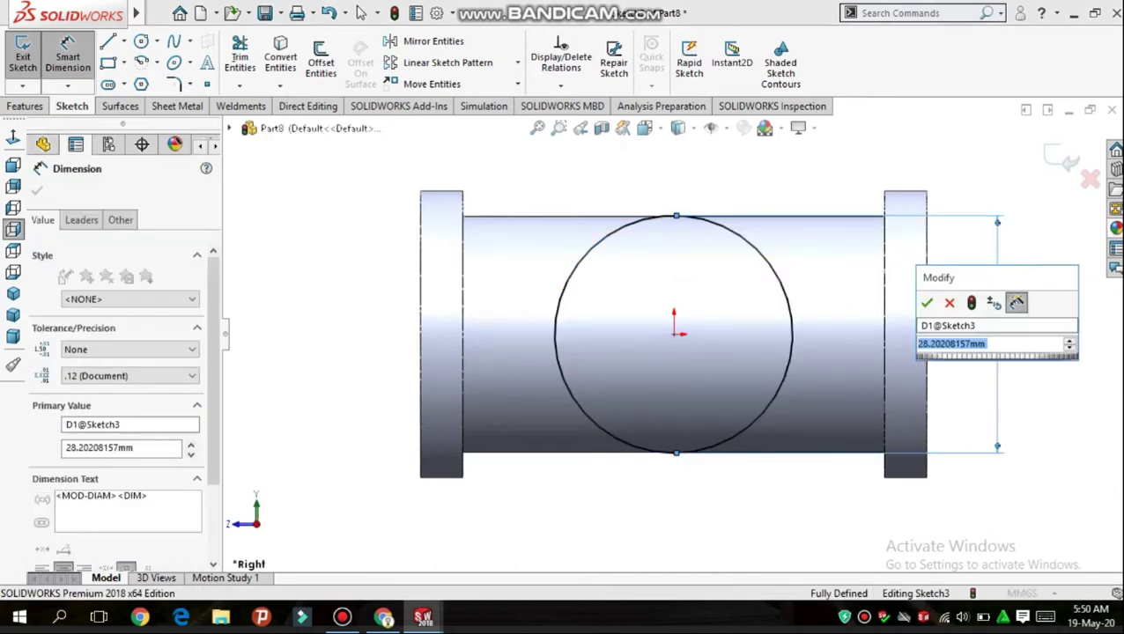
{"action": "type", "text": "28"}
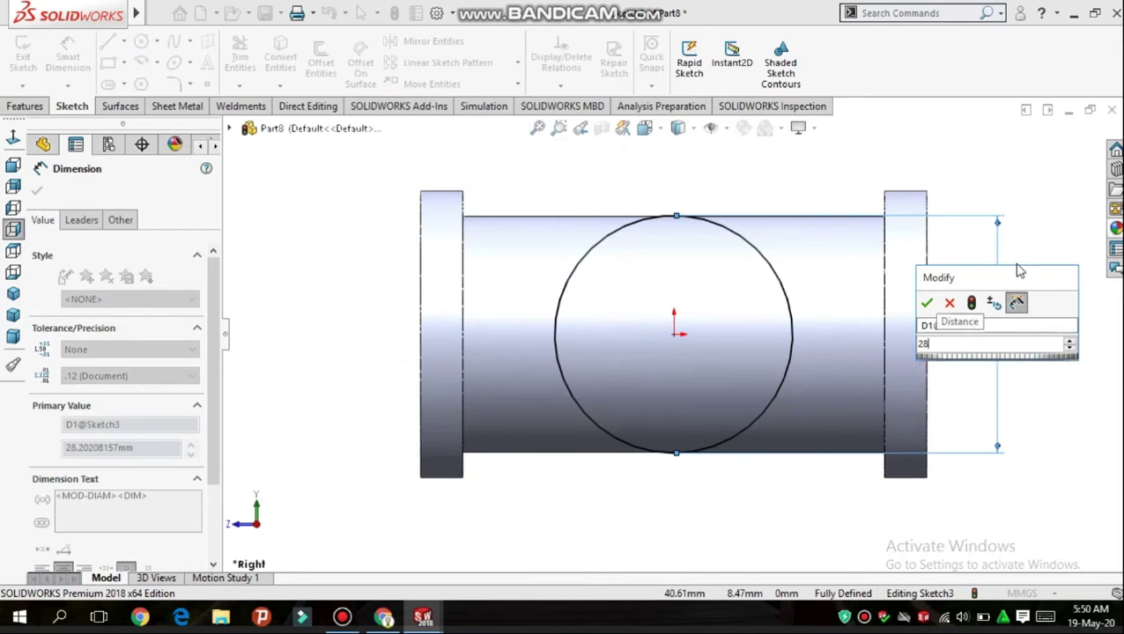
{"action": "key", "text": "Return"}
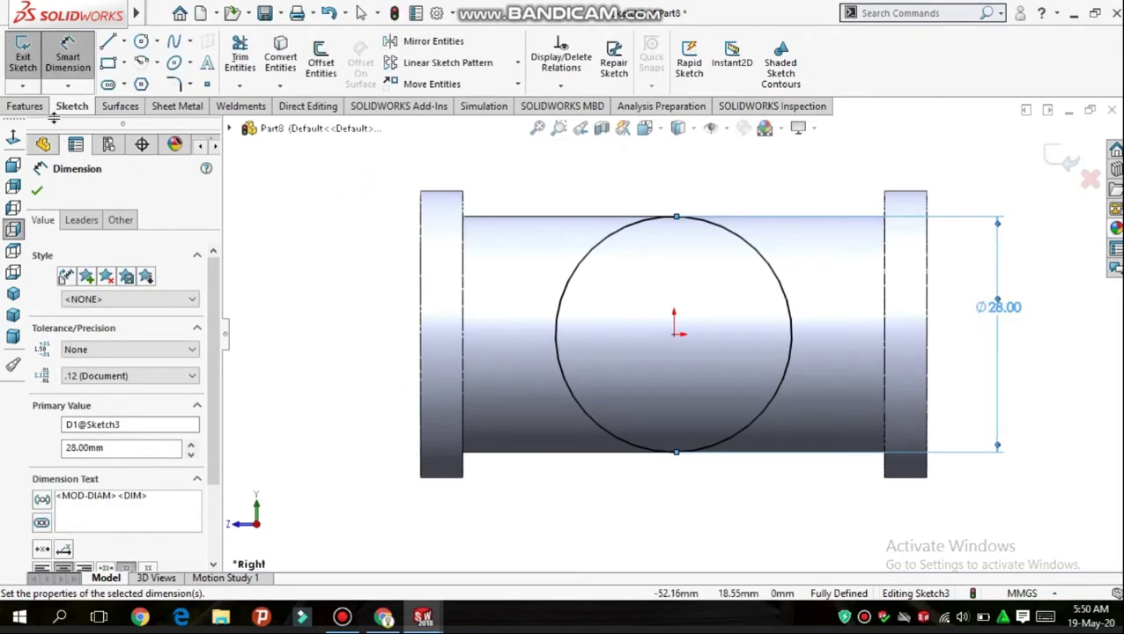
Set up a merged Blind boss extrusion of the 28 mm circle, 30 mm deep and starting from a 30 mm offset
{"action": "left_click", "coordinate": [29, 107]}
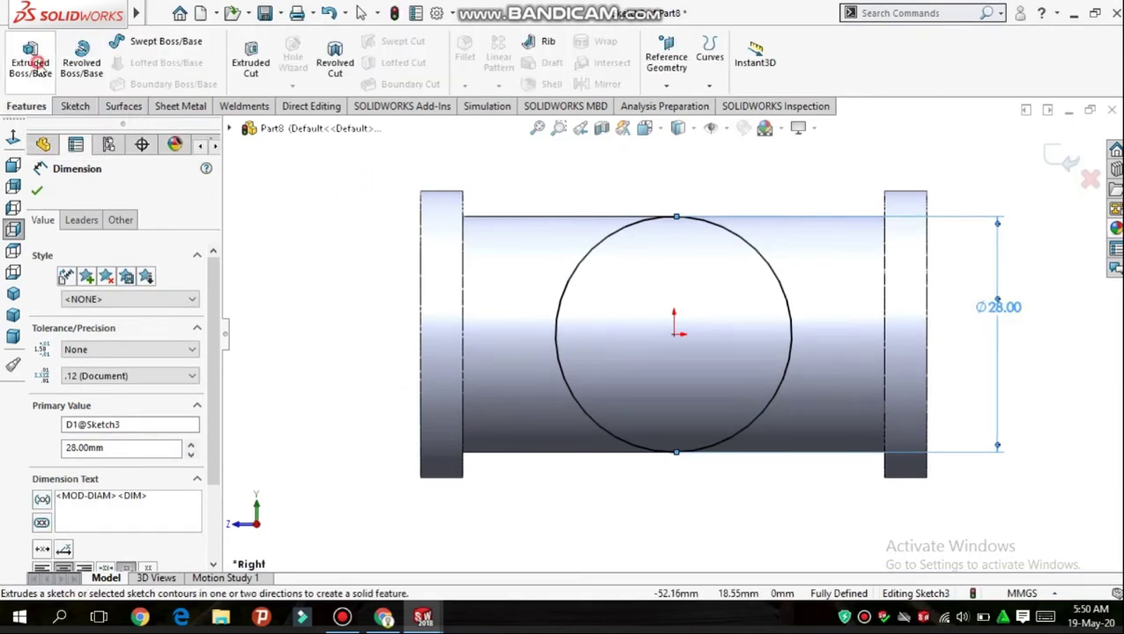
{"action": "left_click", "coordinate": [40, 69]}
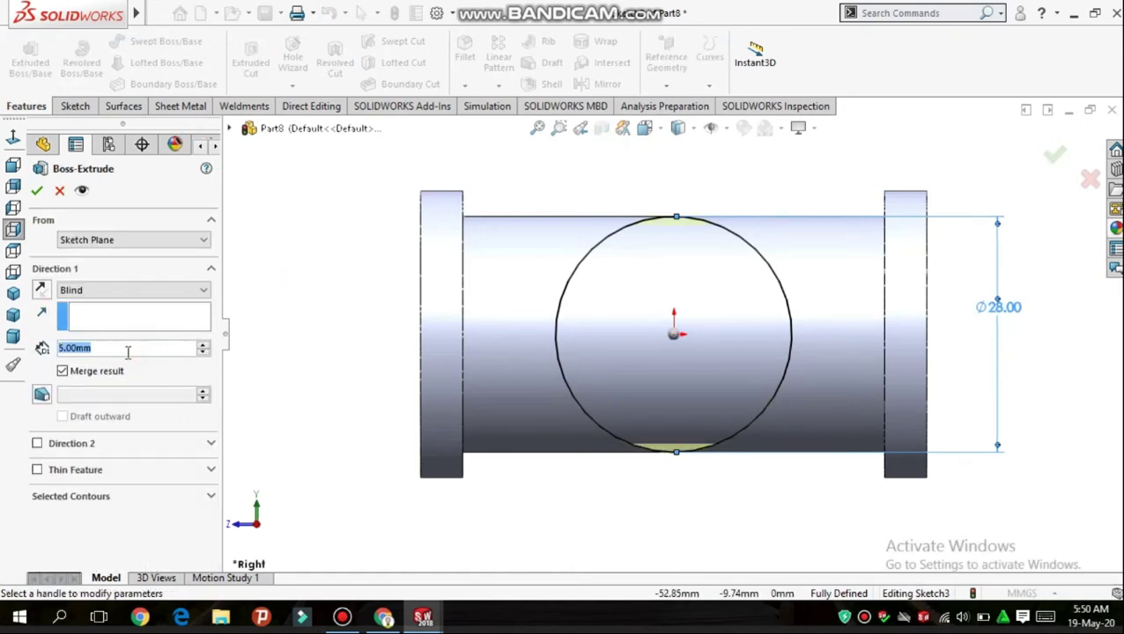
{"action": "type", "text": "30"}
{"action": "key", "text": "Return"}
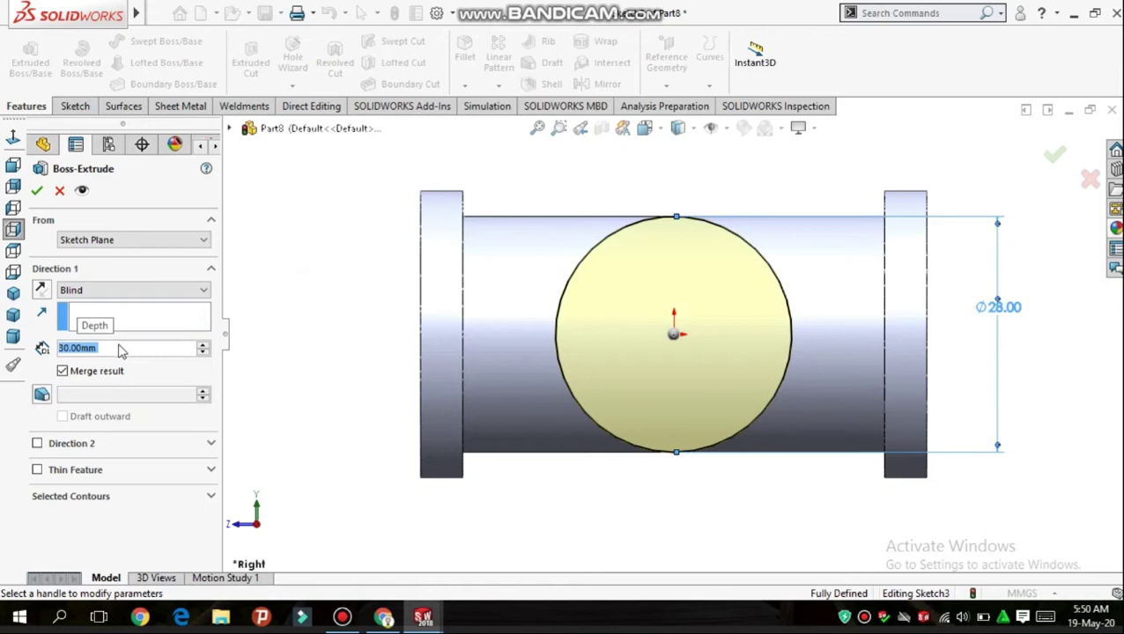
{"action": "left_click", "coordinate": [141, 240]}
{"action": "left_click", "coordinate": [144, 295]}
{"action": "left_click", "coordinate": [130, 246]}
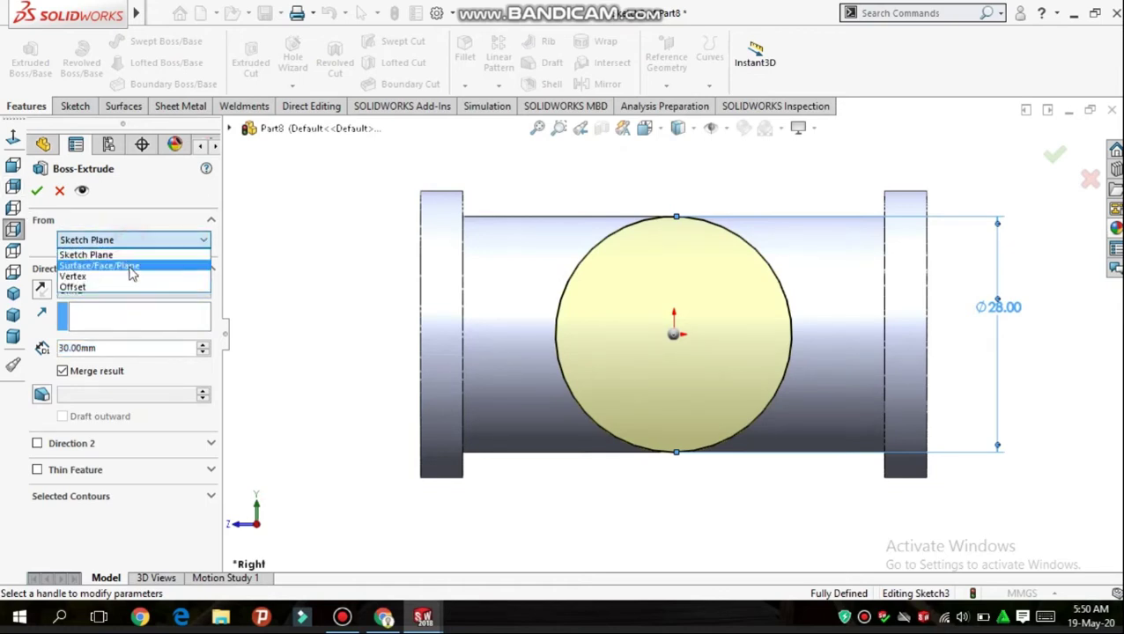
{"action": "left_click", "coordinate": [132, 286]}
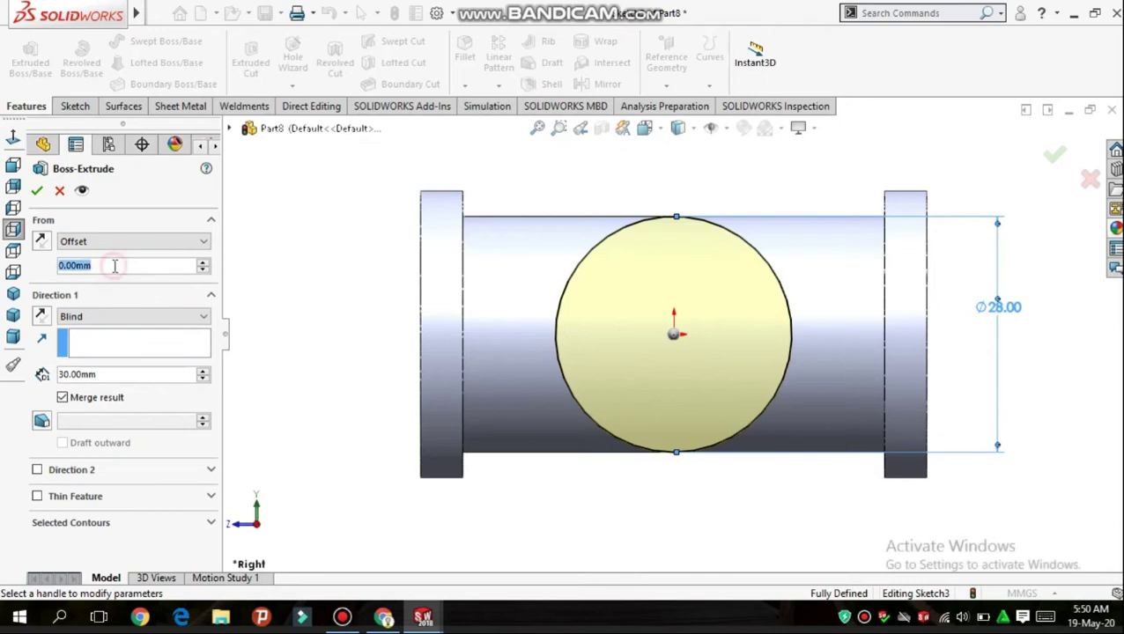
{"action": "type", "text": "30"}
{"action": "key", "text": "Return"}
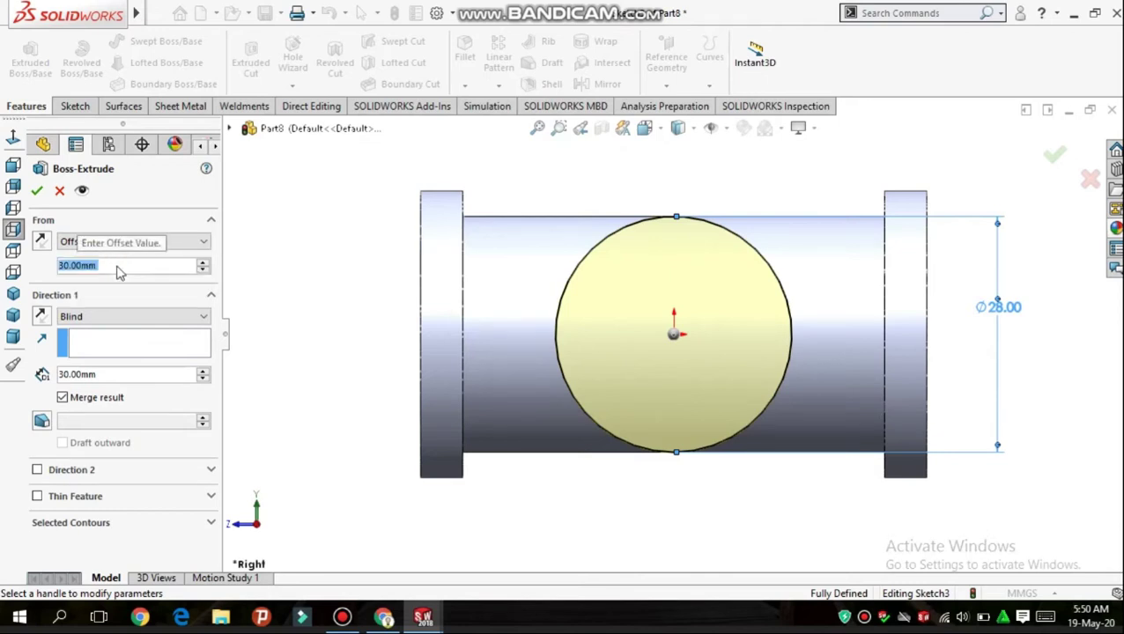
{"action": "middle_click_drag", "start_coordinate": [440, 306], "coordinate": [462, 319]}
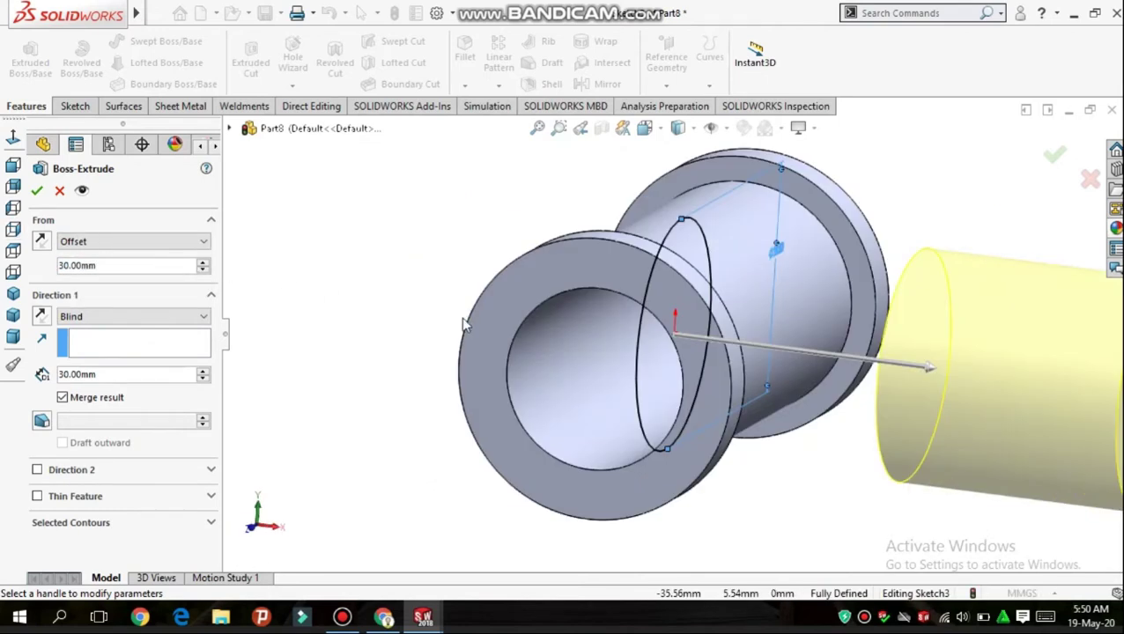
End the branch extrusion Up To Surface at the main tube's outer cylindrical face and create the boss
{"action": "left_click", "coordinate": [148, 321]}
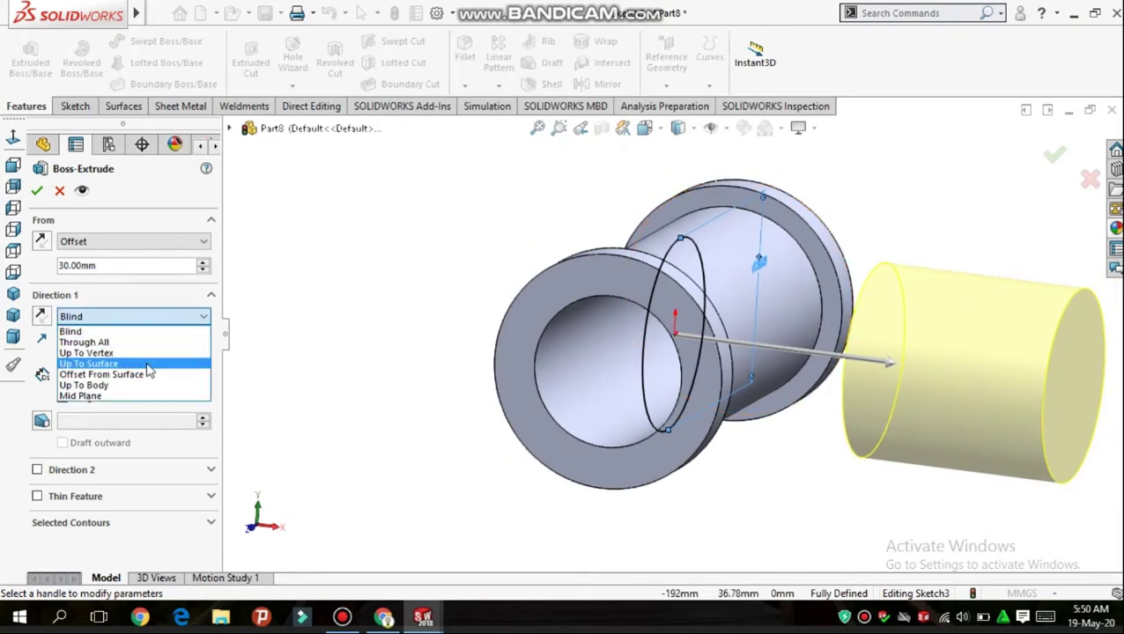
{"action": "left_click", "coordinate": [146, 364]}
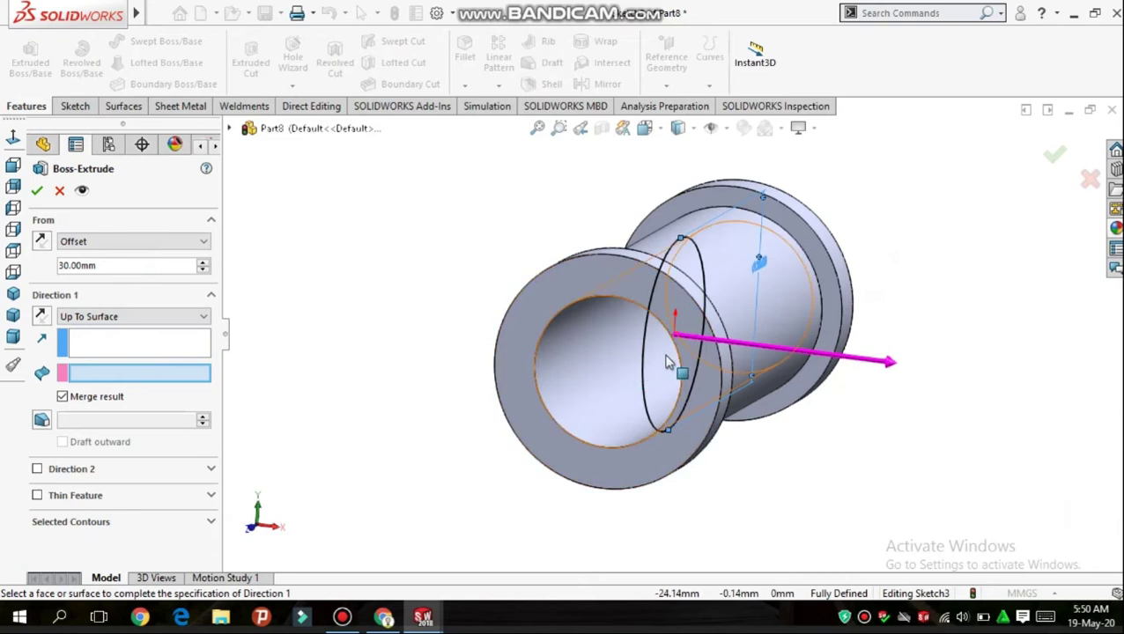
{"action": "left_click", "coordinate": [756, 298]}
{"action": "mouse_move", "coordinate": [984, 335]}
{"action": "middle_mouse_down"}
{"action": "mouse_move", "coordinate": [1028, 328]}
{"action": "mouse_move", "coordinate": [1029, 319]}
{"action": "mouse_move", "coordinate": [986, 344]}
{"action": "middle_mouse_up"}
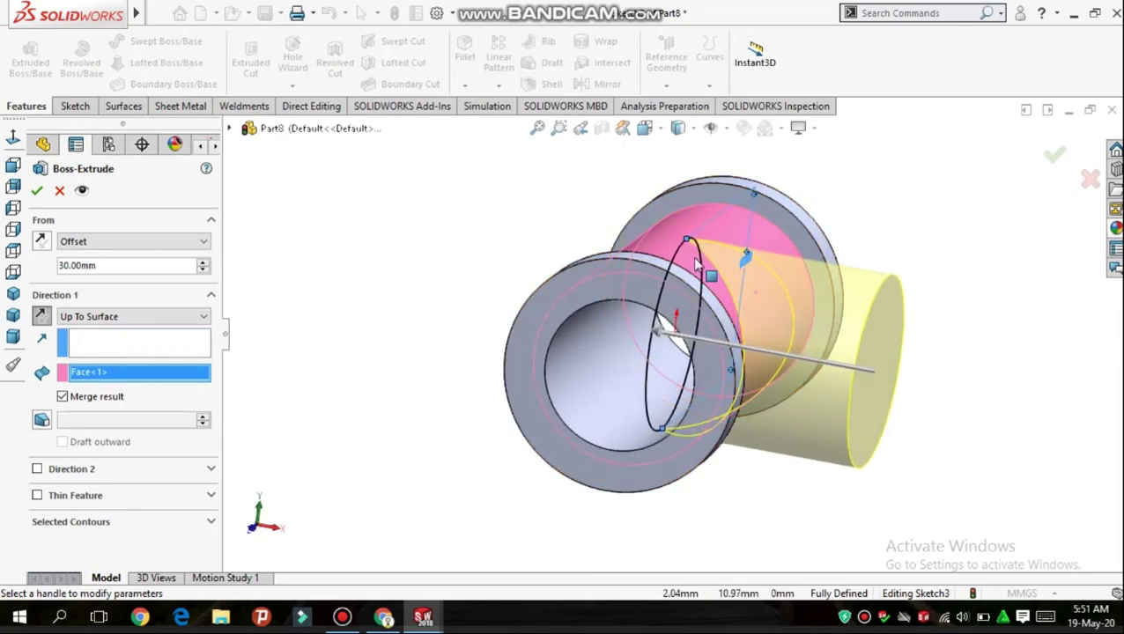
{"action": "left_click", "coordinate": [37, 192]}
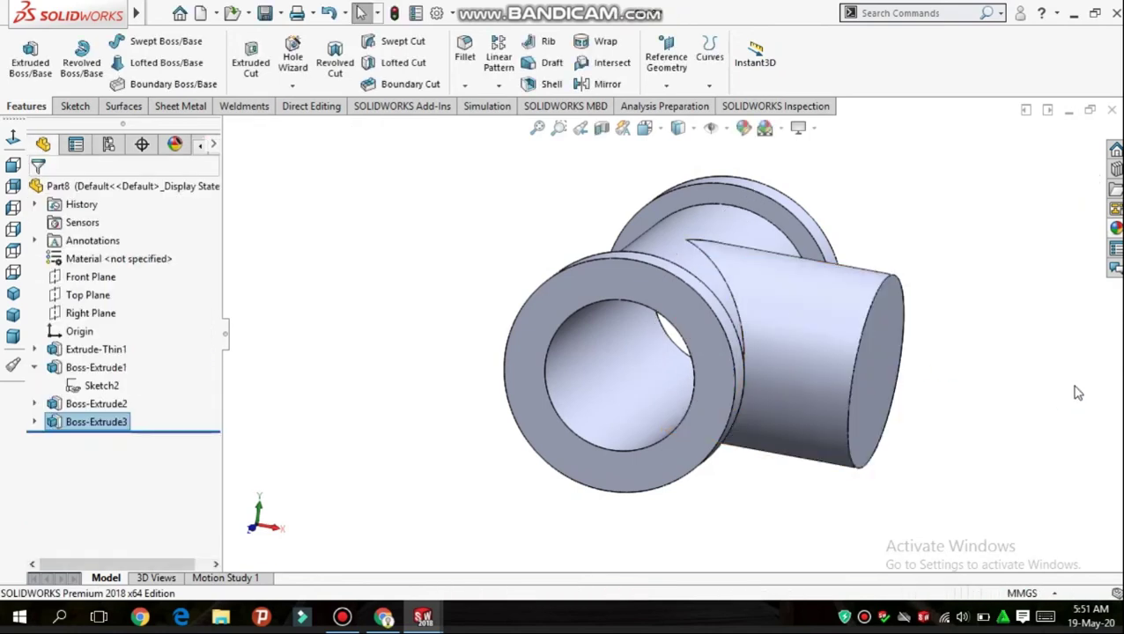
Sketch a circle of about 52 mm diameter on the branch's flat end face, centred on the origin
{"action": "middle_click_drag", "start_coordinate": [1048, 377], "coordinate": [981, 376]}
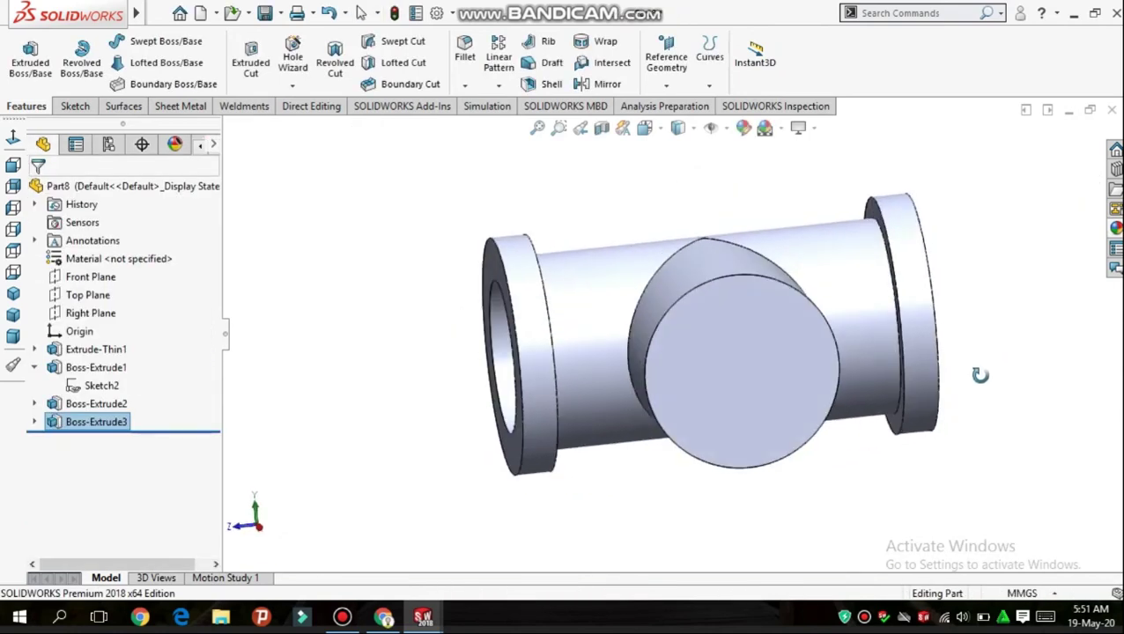
{"action": "left_click", "coordinate": [738, 364]}
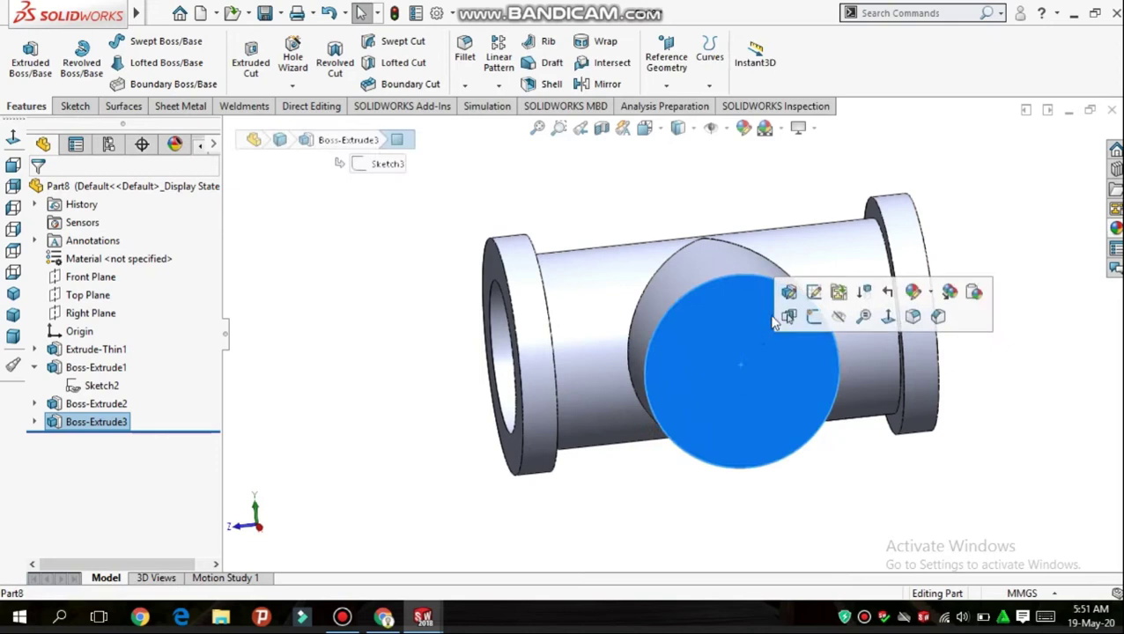
{"action": "left_click", "coordinate": [812, 318]}
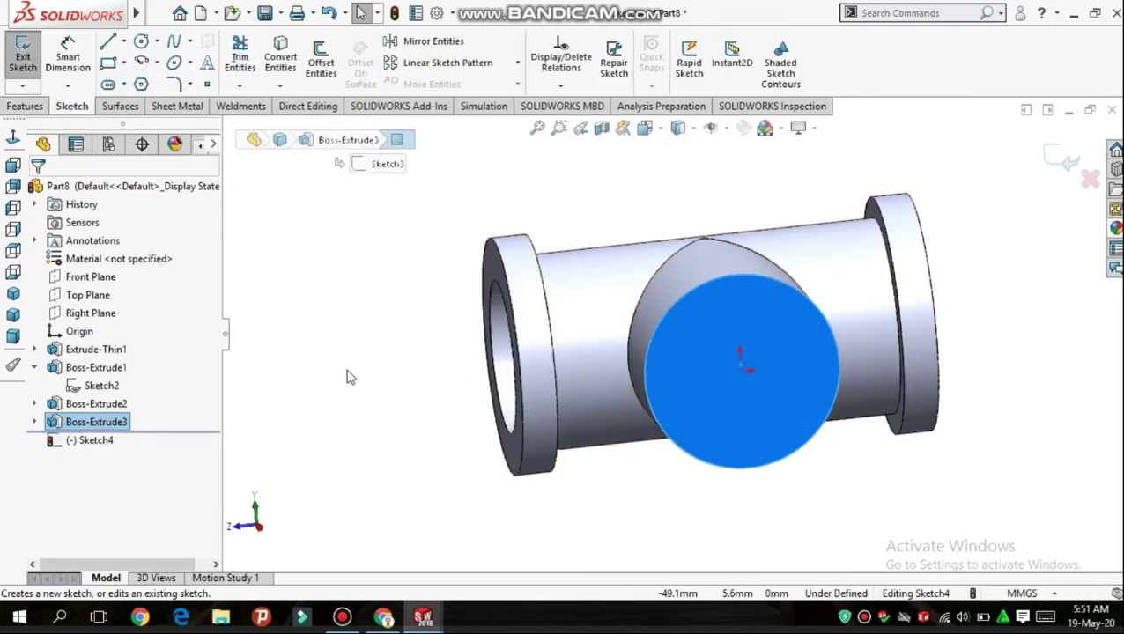
{"action": "left_click", "coordinate": [15, 136]}
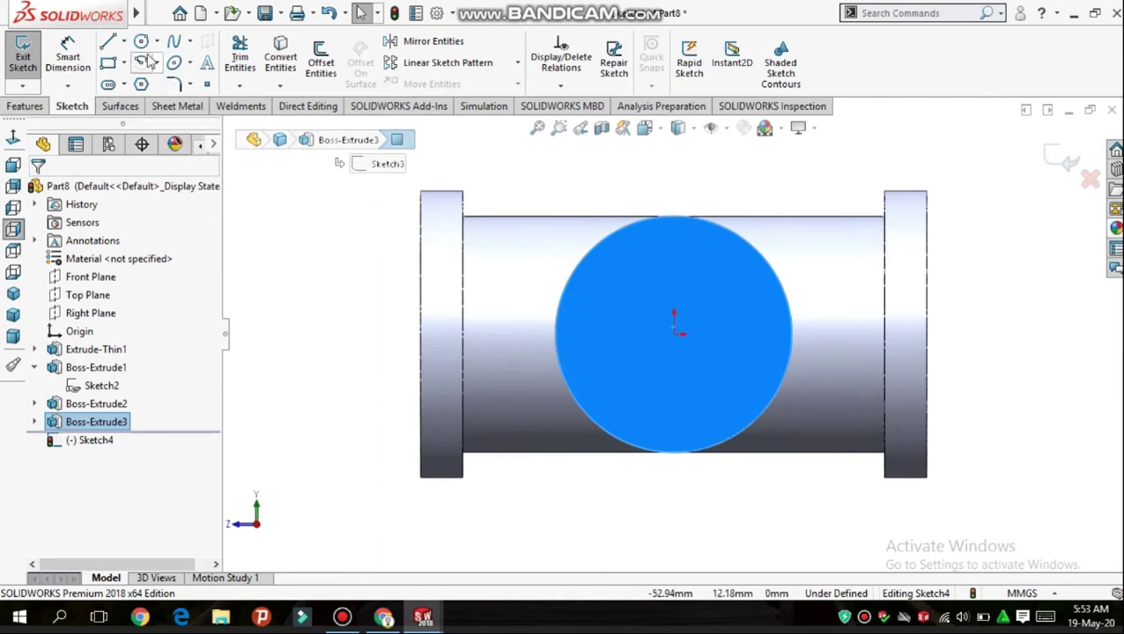
{"action": "left_click", "coordinate": [141, 41]}
{"action": "left_click", "coordinate": [673, 330]}
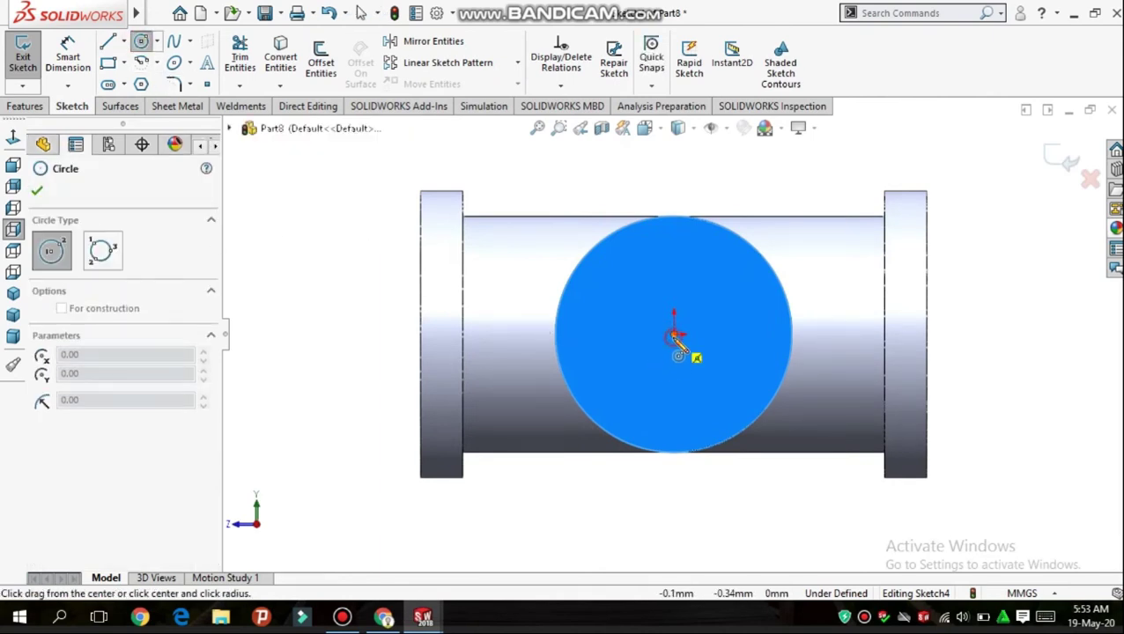
{"action": "left_click", "coordinate": [810, 520]}
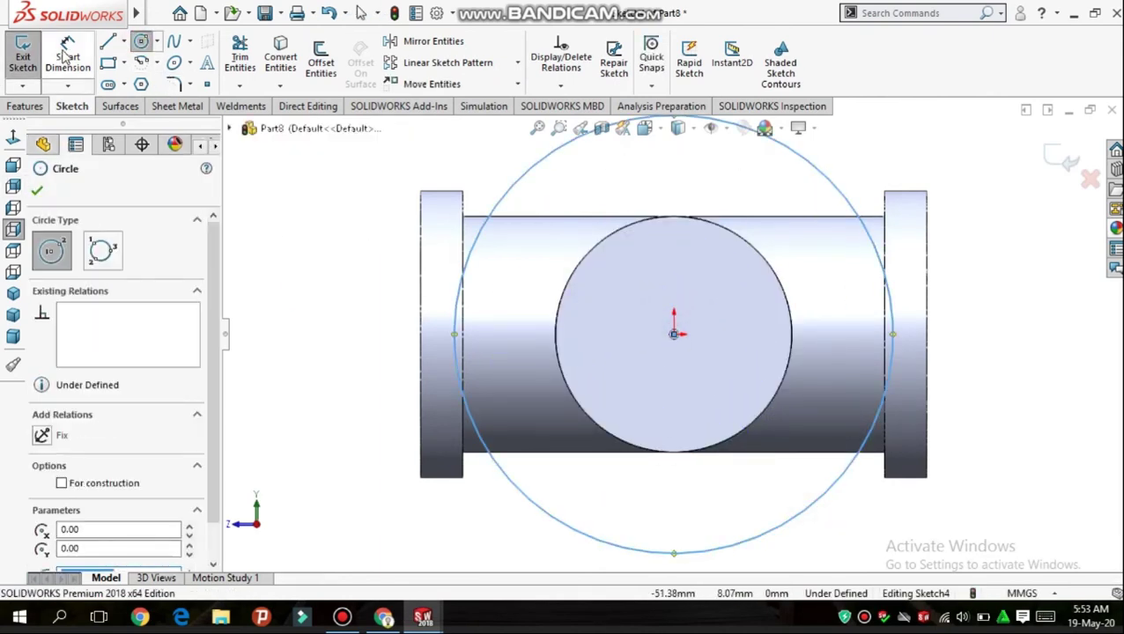
Dimension the diameter of the circle on the branch's end face to 34 mm
{"action": "left_click", "coordinate": [68, 55]}
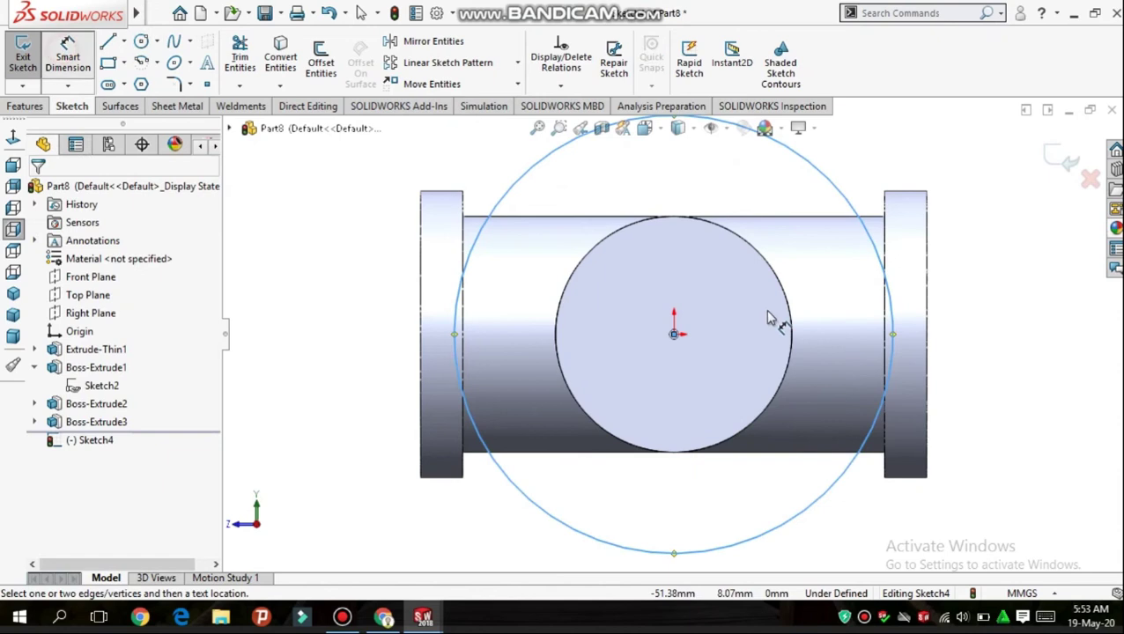
{"action": "left_click", "coordinate": [852, 471]}
{"action": "left_click", "coordinate": [932, 354]}
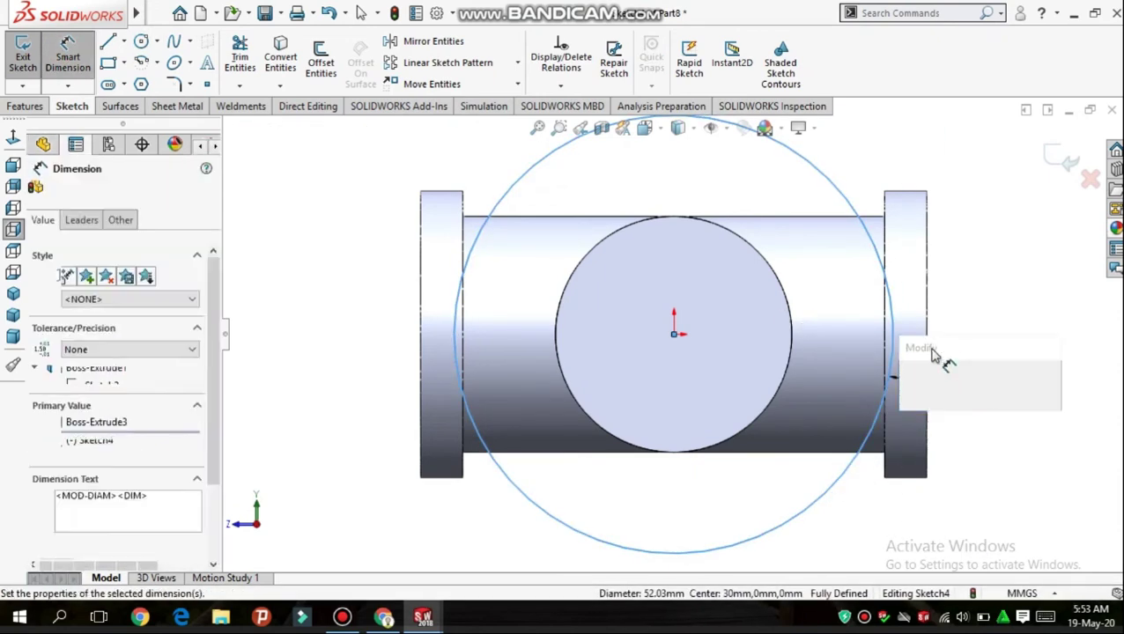
{"action": "type", "text": "34"}
{"action": "key", "text": "Return"}
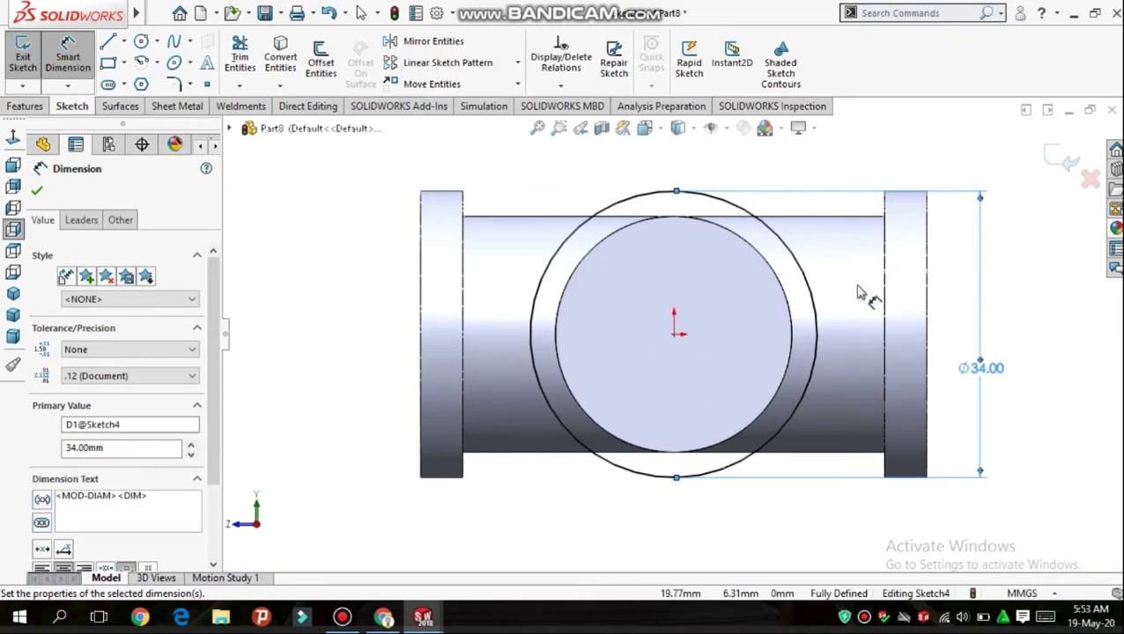
Extrude the 34 mm circle as a 5 mm Blind merged boss, reversed back towards the main tube, to form the branch collar
{"action": "left_click", "coordinate": [29, 106]}
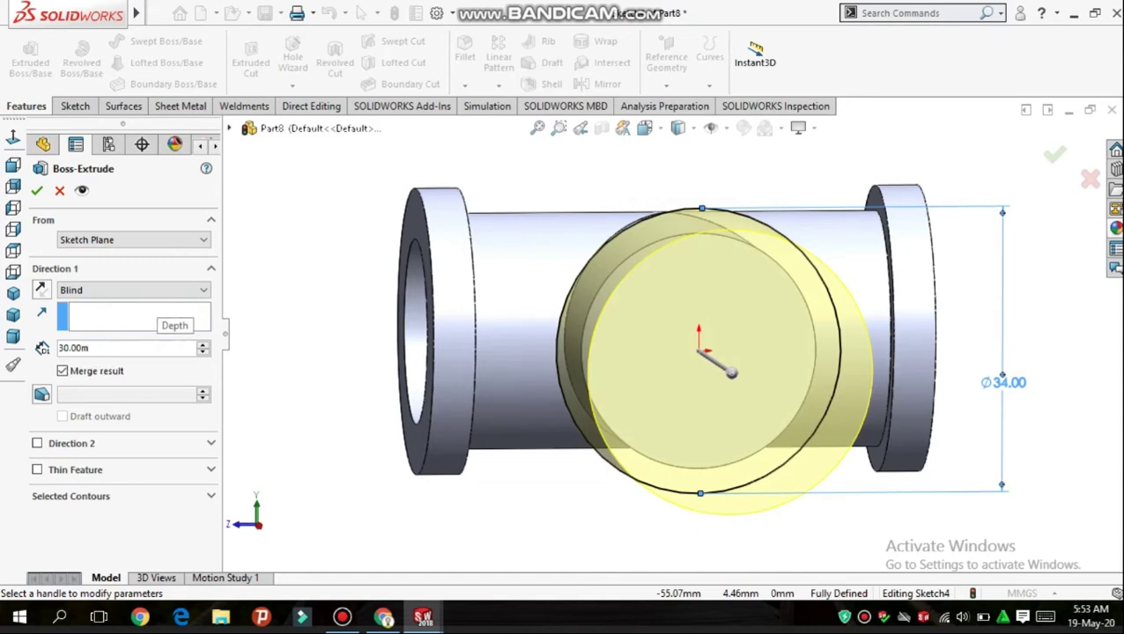
{"action": "key", "text": "BackSpace"}
{"action": "key", "text": "BackSpace"}
{"action": "key", "text": "BackSpace"}
{"action": "key", "text": "BackSpace"}
{"action": "key", "text": "BackSpace"}
{"action": "key", "text": "BackSpace"}
{"action": "type", "text": "5"}
{"action": "key", "text": "Return"}
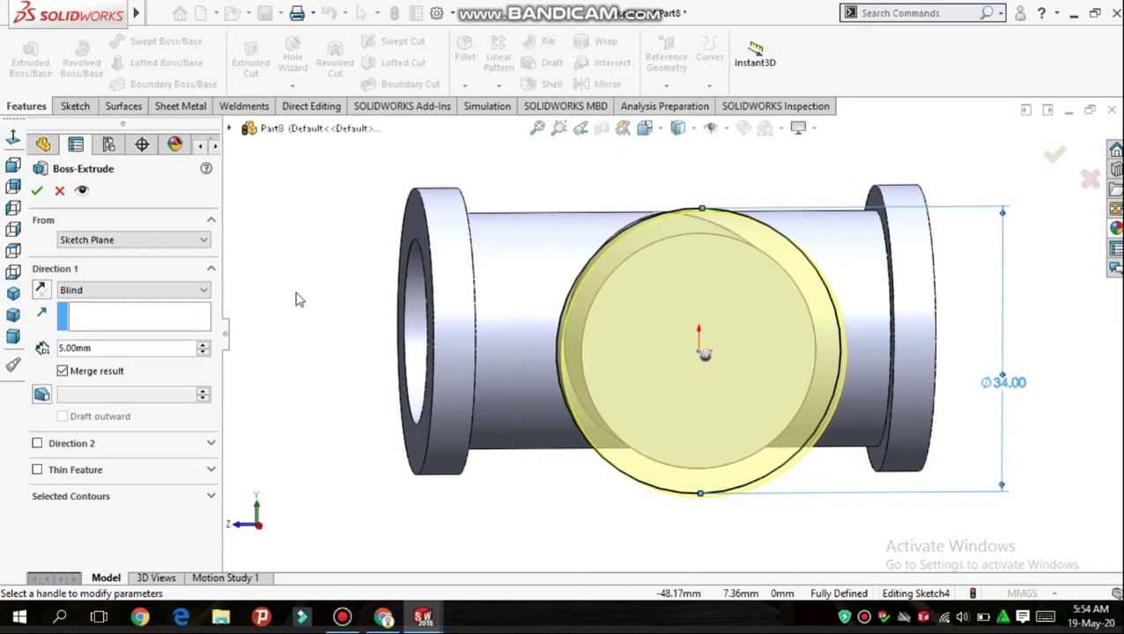
{"action": "middle_click_drag", "start_coordinate": [302, 307], "coordinate": [369, 401]}
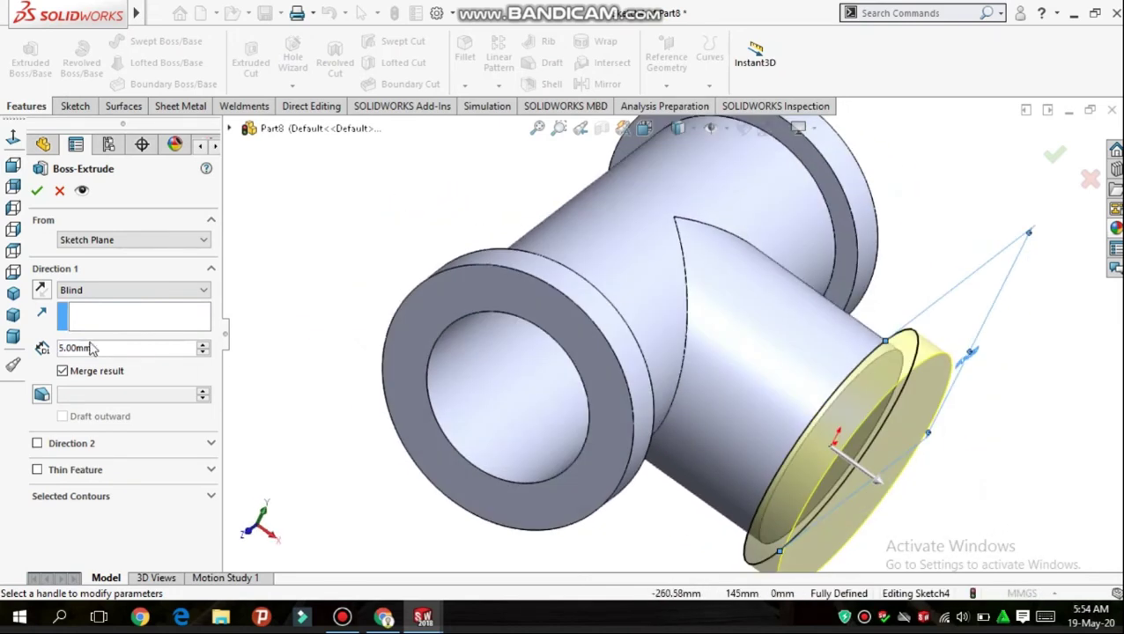
{"action": "left_click", "coordinate": [41, 291]}
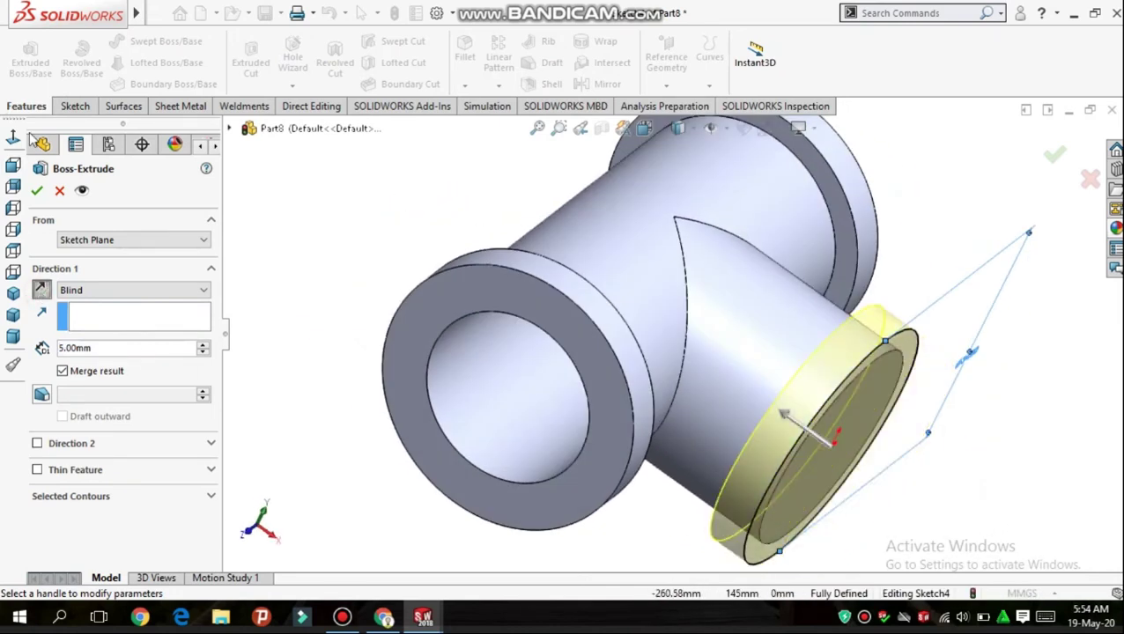
{"action": "left_click", "coordinate": [39, 190]}
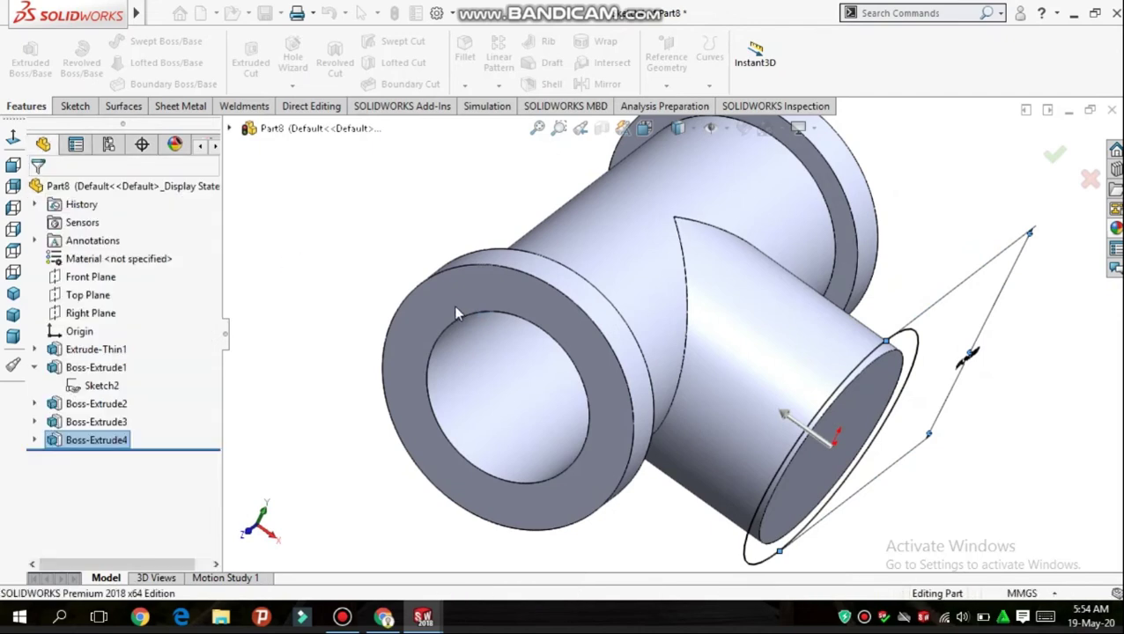
Sketch a circle of about 21.9 mm diameter on the collared branch's end face, centred on the origin
{"action": "middle_click_drag", "start_coordinate": [334, 283], "coordinate": [302, 218]}
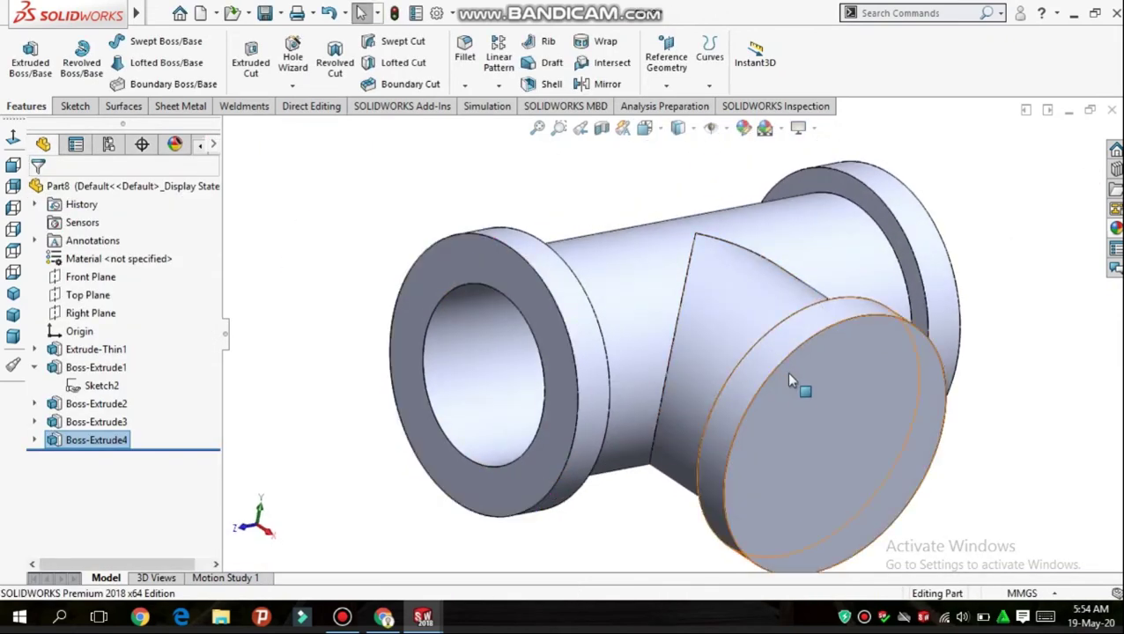
{"action": "left_click", "coordinate": [793, 406]}
{"action": "left_click", "coordinate": [869, 354]}
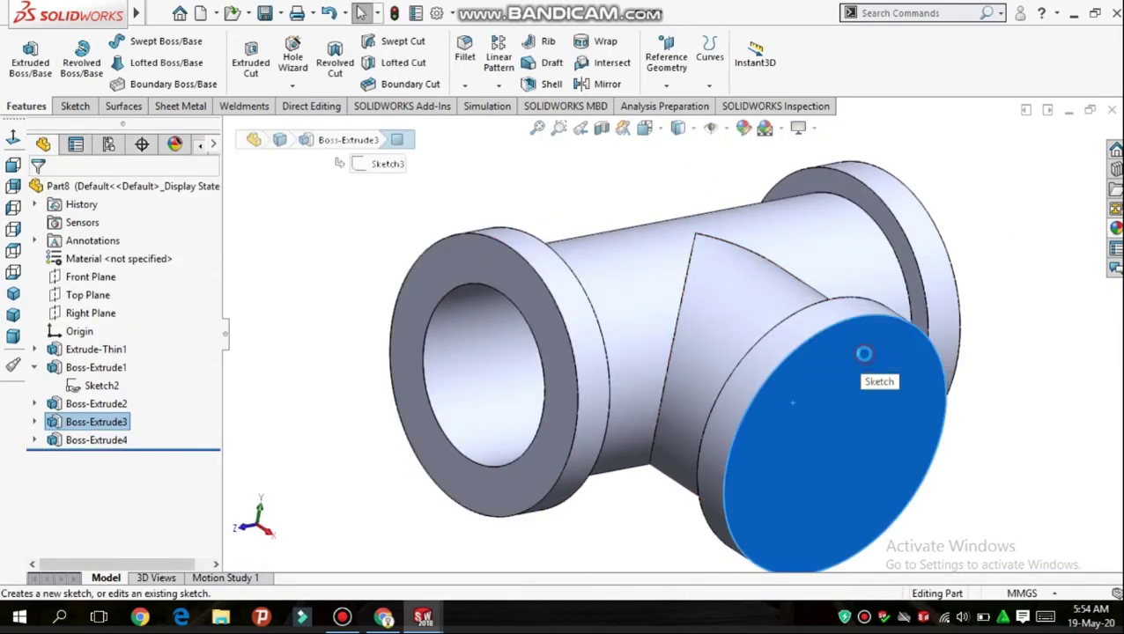
{"action": "left_click", "coordinate": [13, 140]}
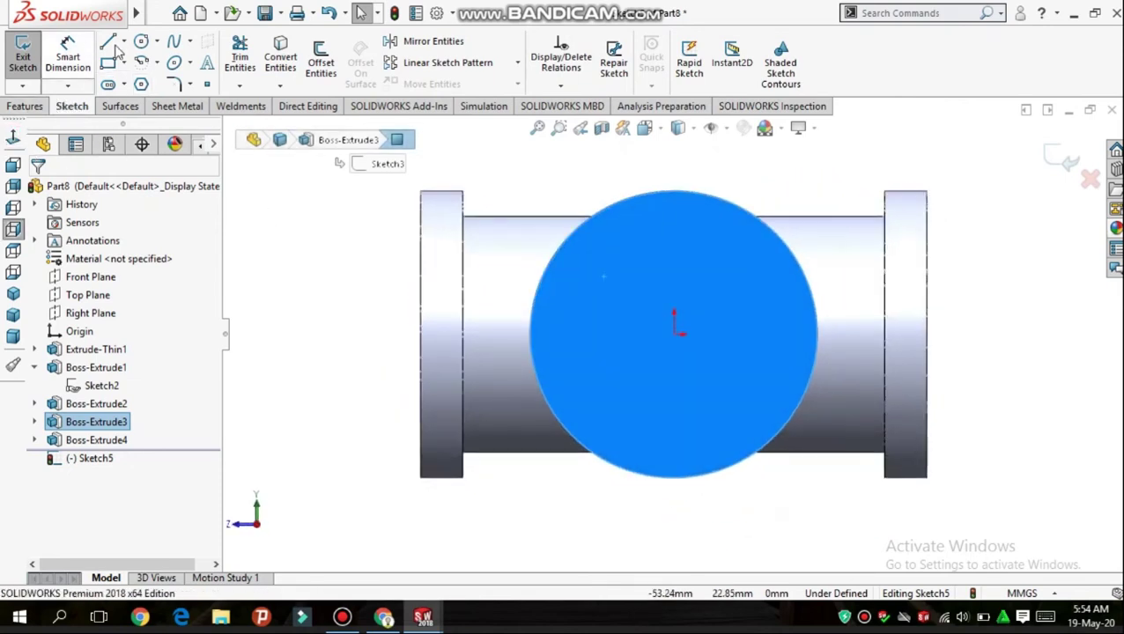
{"action": "left_click", "coordinate": [141, 44]}
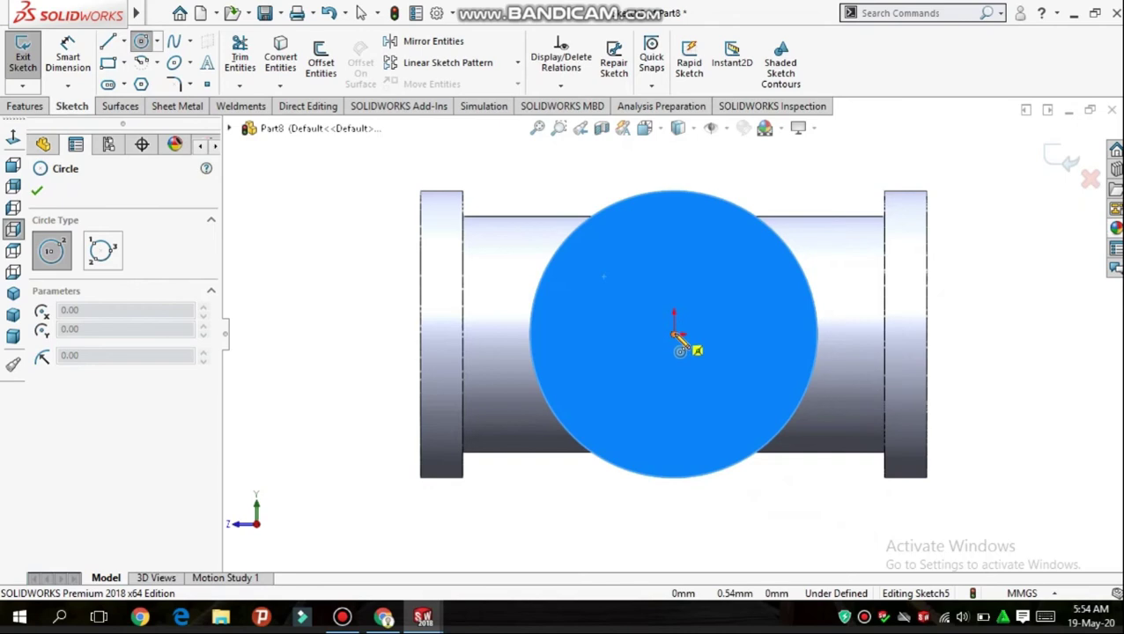
{"action": "left_click", "coordinate": [674, 335]}
{"action": "left_click", "coordinate": [738, 398]}
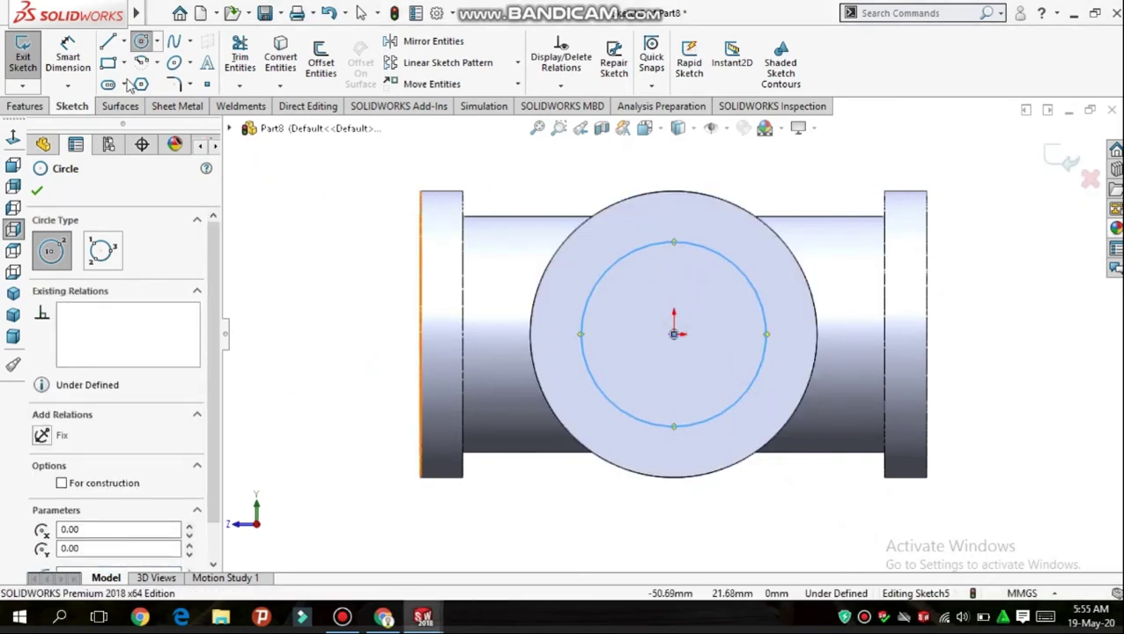
Dimension the bore circle's diameter on the branch's end face to 22 mm
{"action": "left_click", "coordinate": [71, 55]}
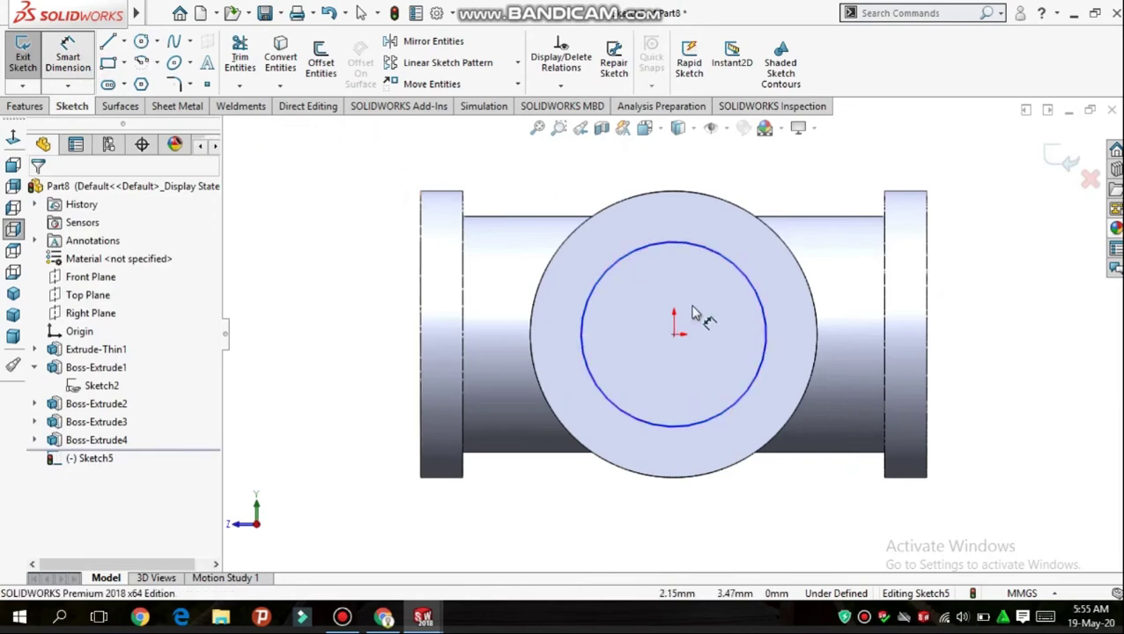
{"action": "left_click", "coordinate": [641, 251]}
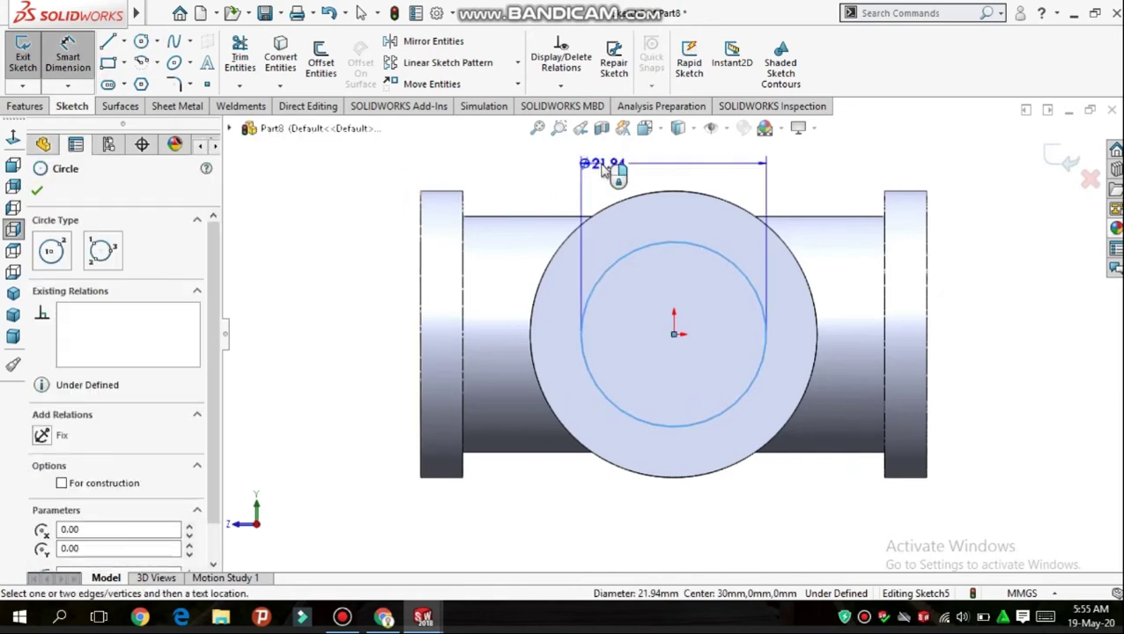
{"action": "left_click", "coordinate": [602, 168]}
{"action": "type", "text": "22"}
{"action": "key", "text": "Return"}
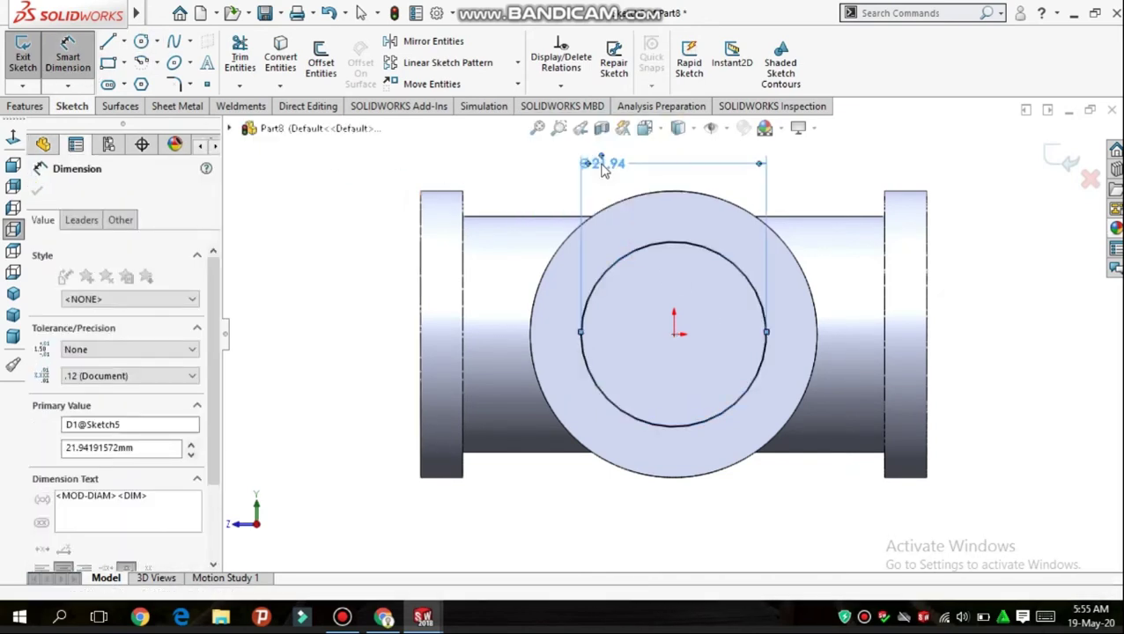
Cut-extrude the 22 mm circle from the branch's end face with Up To Surface, ending at the main tube's inner bore face
{"action": "left_click", "coordinate": [21, 106]}
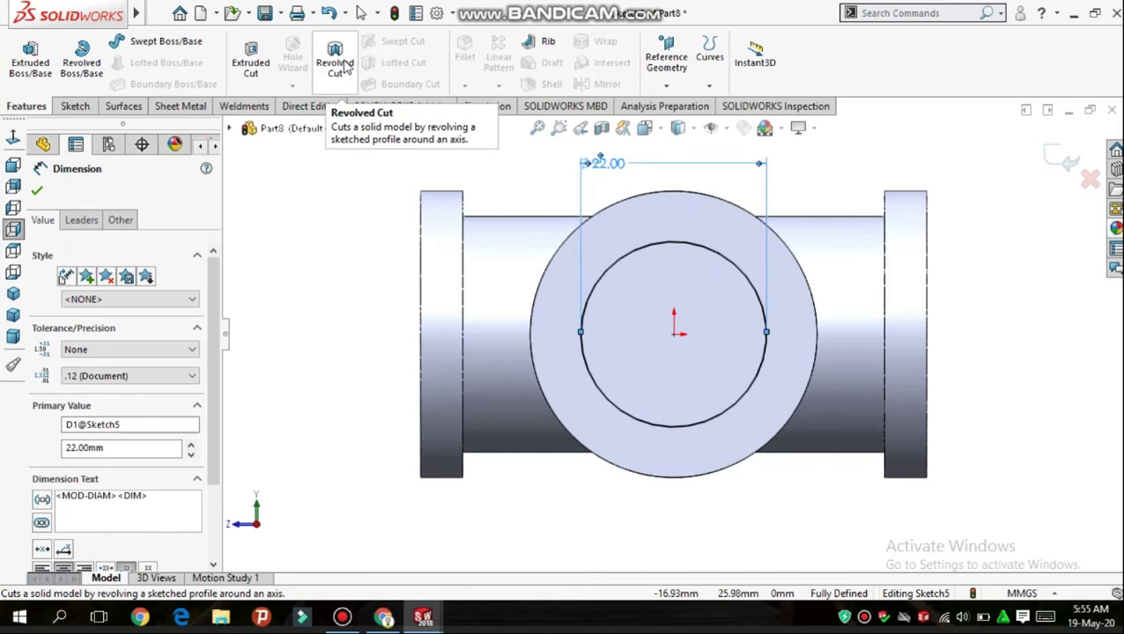
{"action": "left_click", "coordinate": [253, 68]}
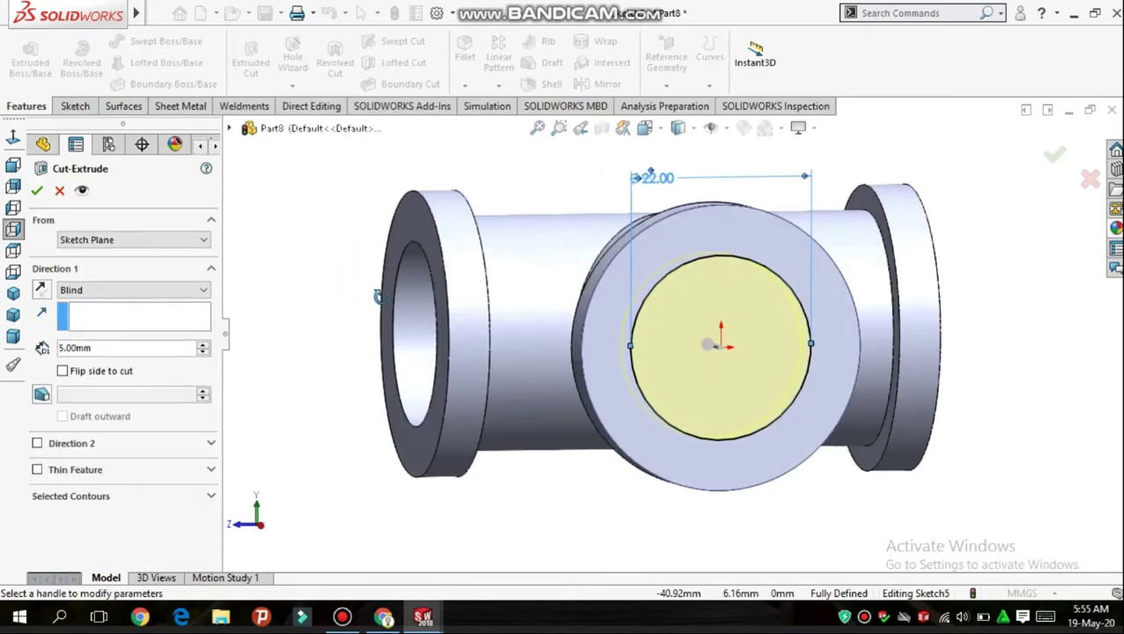
{"action": "left_click", "coordinate": [130, 291]}
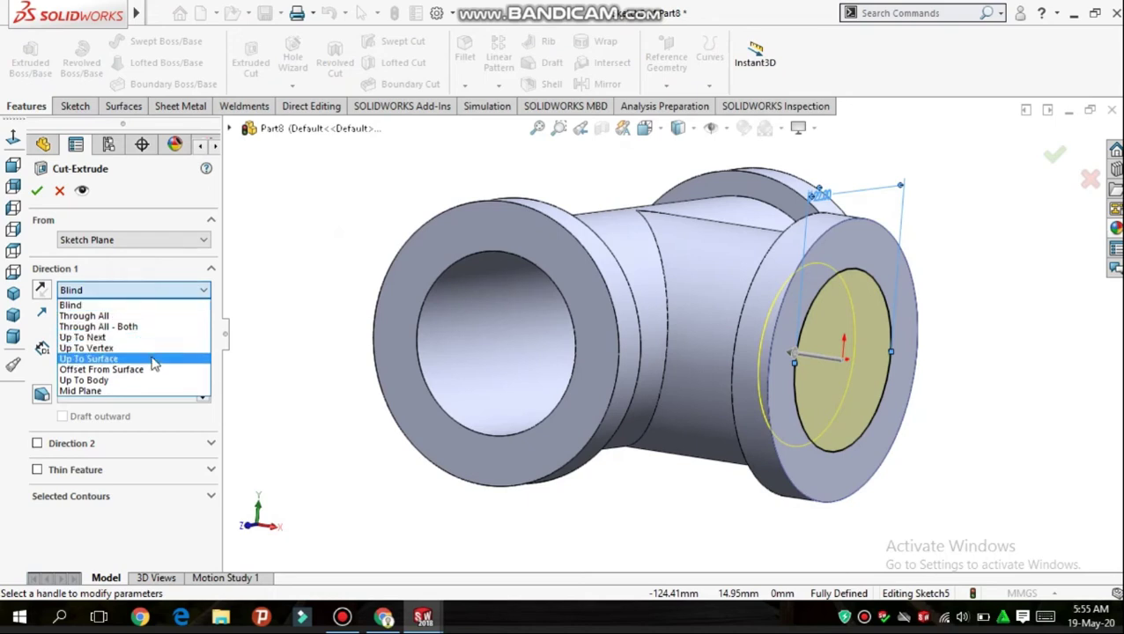
{"action": "left_click", "coordinate": [154, 364]}
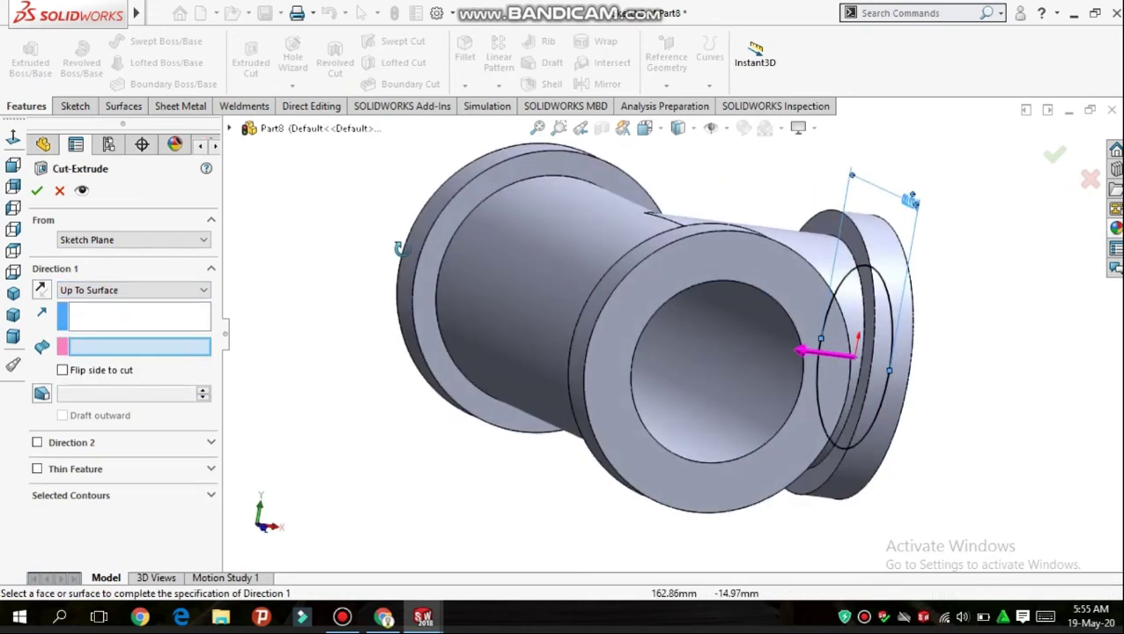
{"action": "middle_click_drag", "start_coordinate": [338, 238], "coordinate": [397, 239]}
{"action": "left_click", "coordinate": [705, 360]}
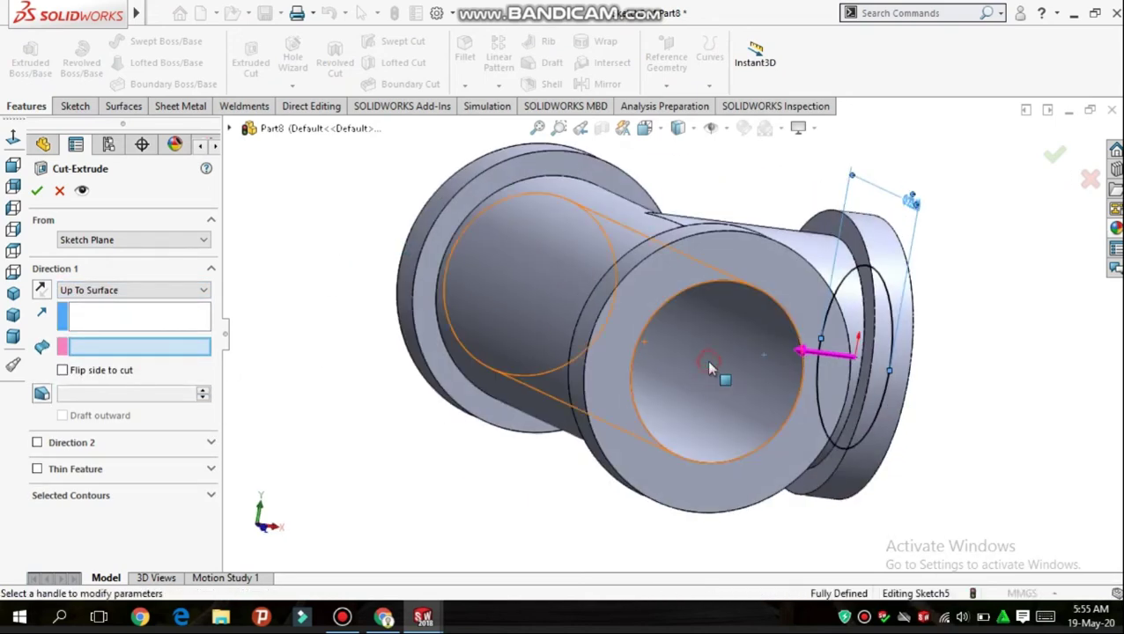
{"action": "left_click", "coordinate": [37, 190]}
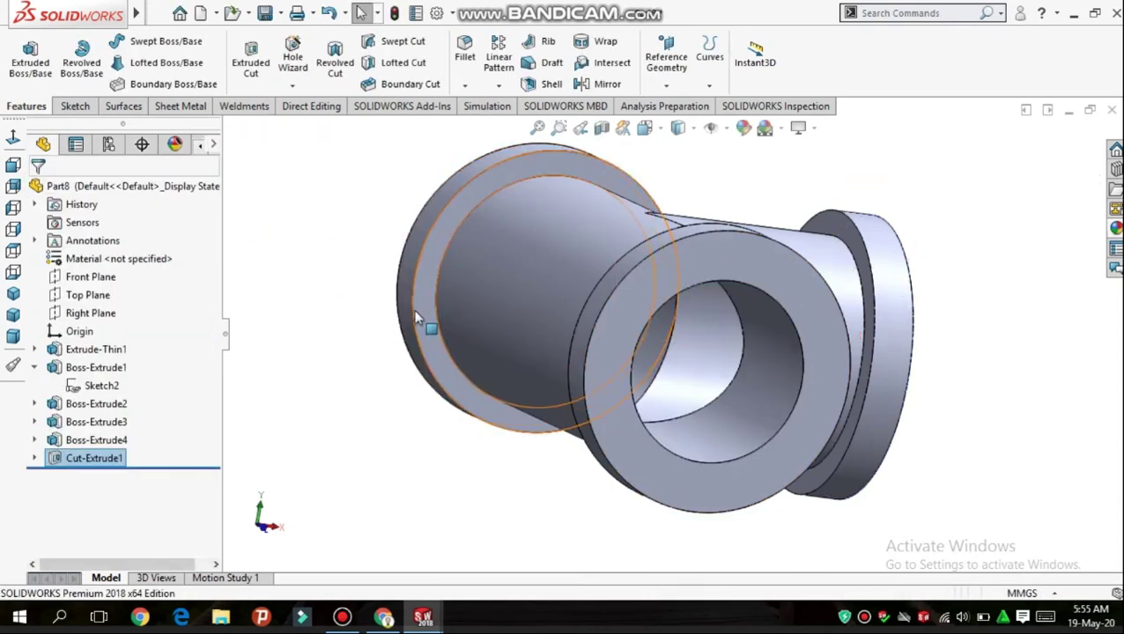
Cut a Metric Tap M16x2.0 thread from the inner edge of one main tube end, Blind to 15 mm deep
{"action": "middle_click_drag", "start_coordinate": [329, 243], "coordinate": [251, 281]}
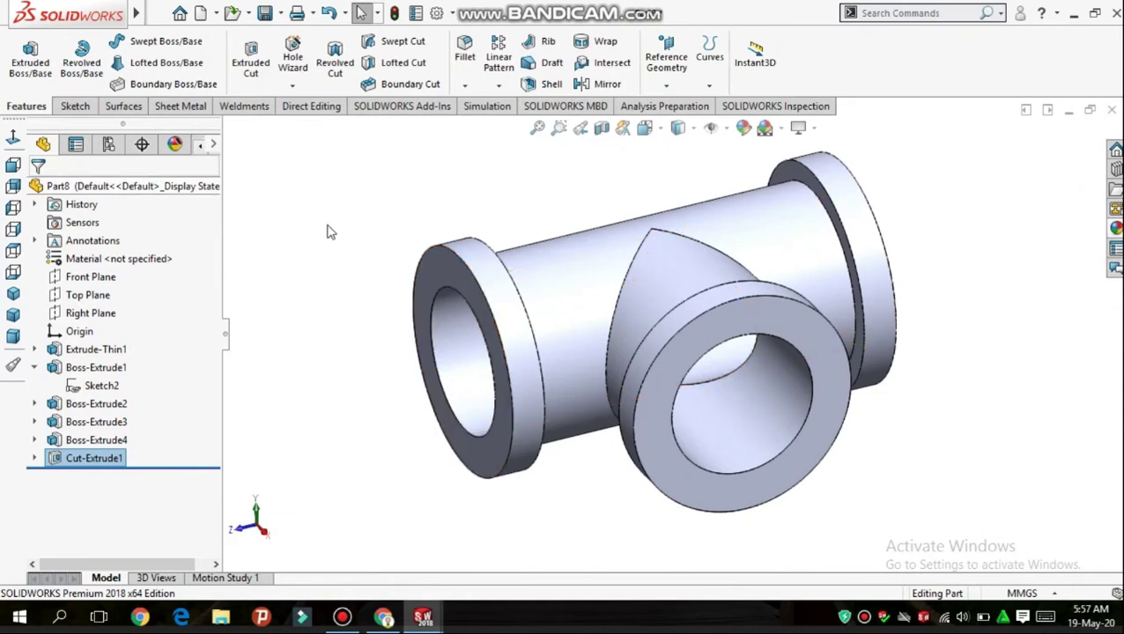
{"action": "left_click", "coordinate": [295, 87]}
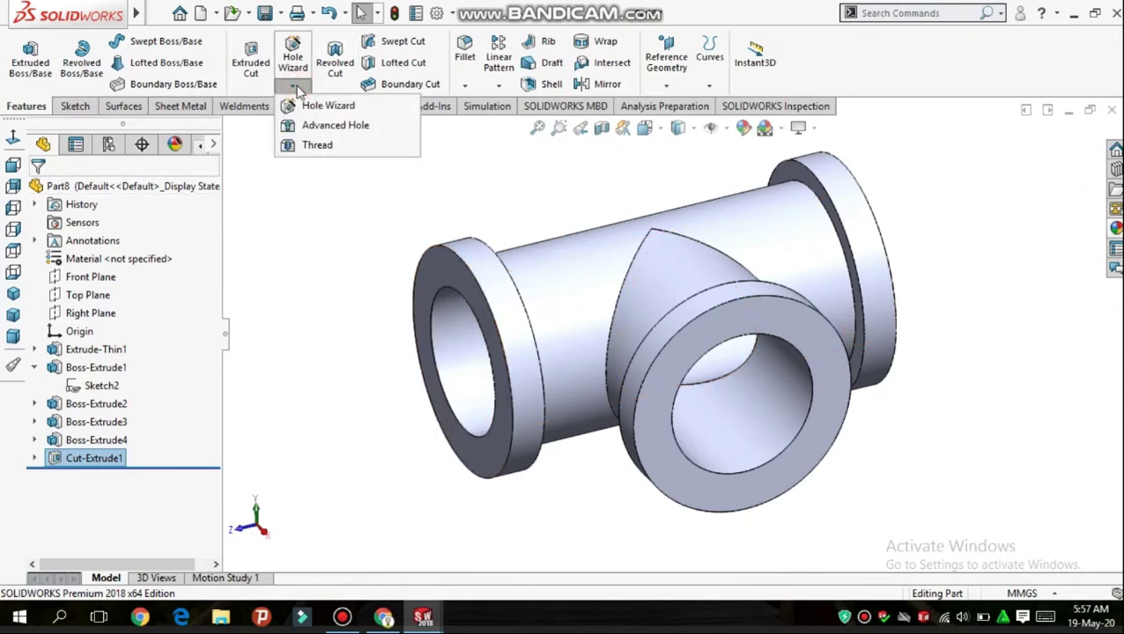
{"action": "left_click", "coordinate": [316, 146]}
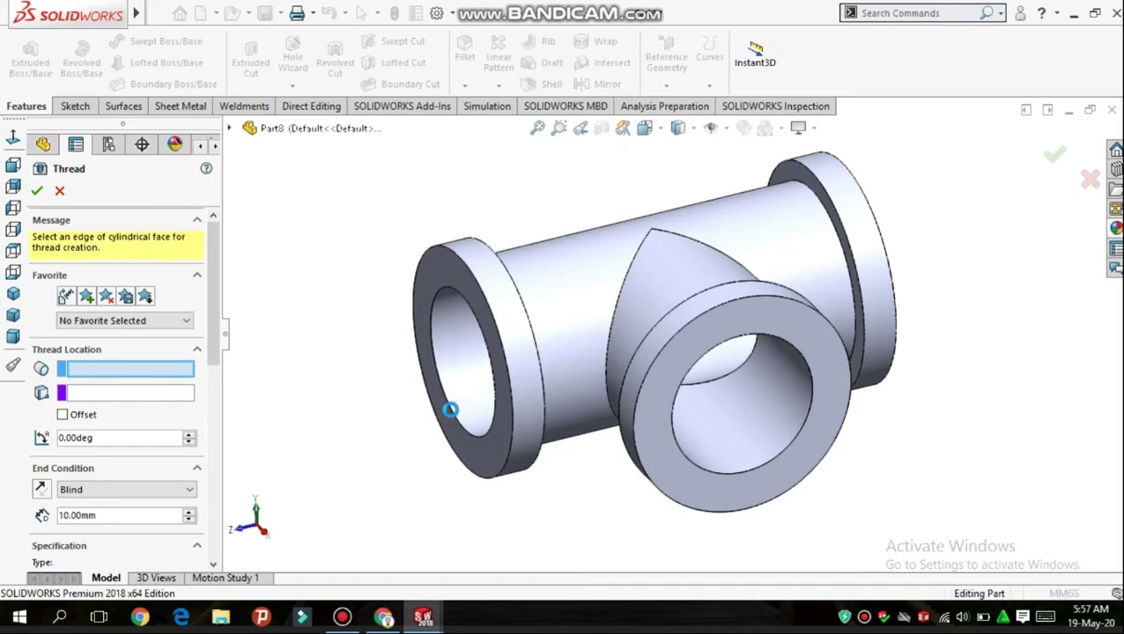
{"action": "left_click", "coordinate": [449, 410]}
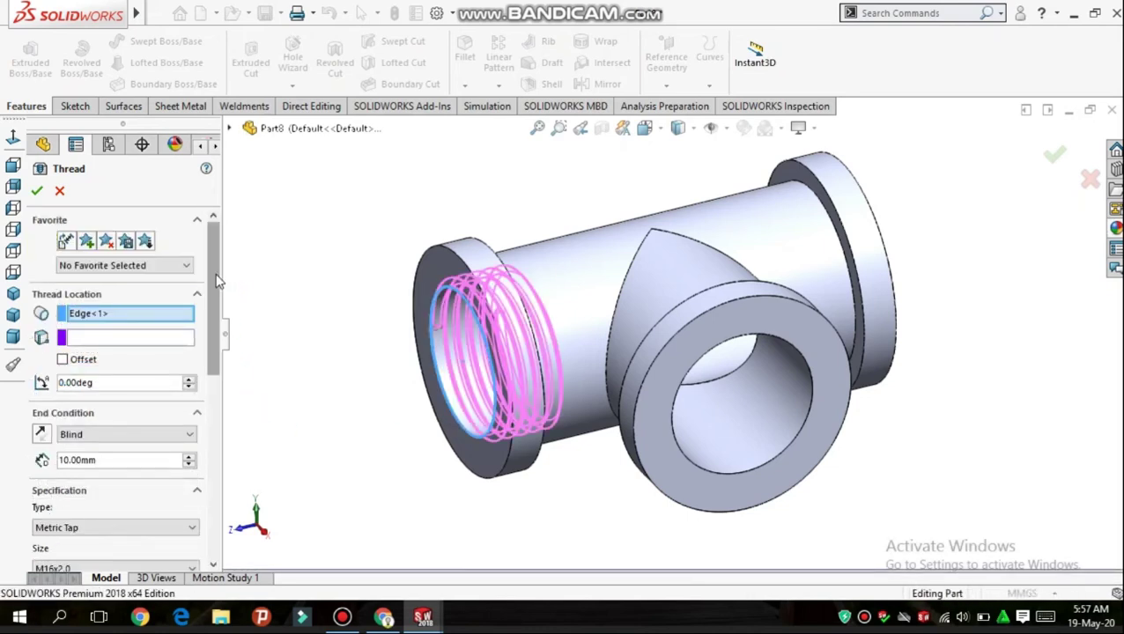
{"action": "scroll", "coordinate": [207, 305], "scroll_direction": "down", "scroll_amount": 3}
{"action": "left_click", "coordinate": [115, 346]}
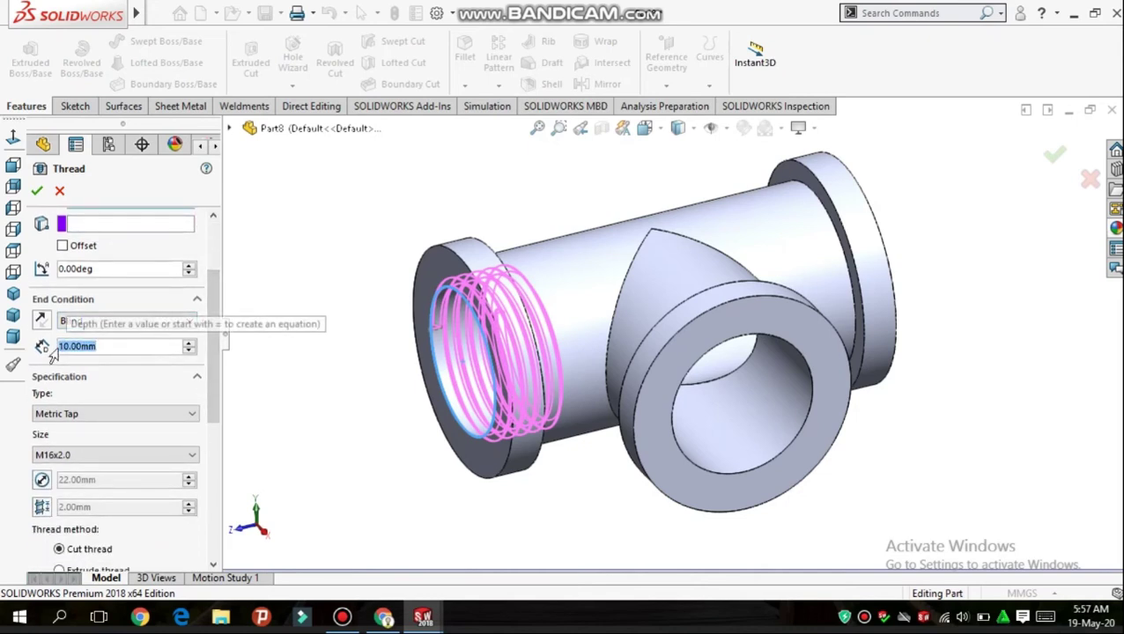
{"action": "type", "text": "15"}
{"action": "key", "text": "Return"}
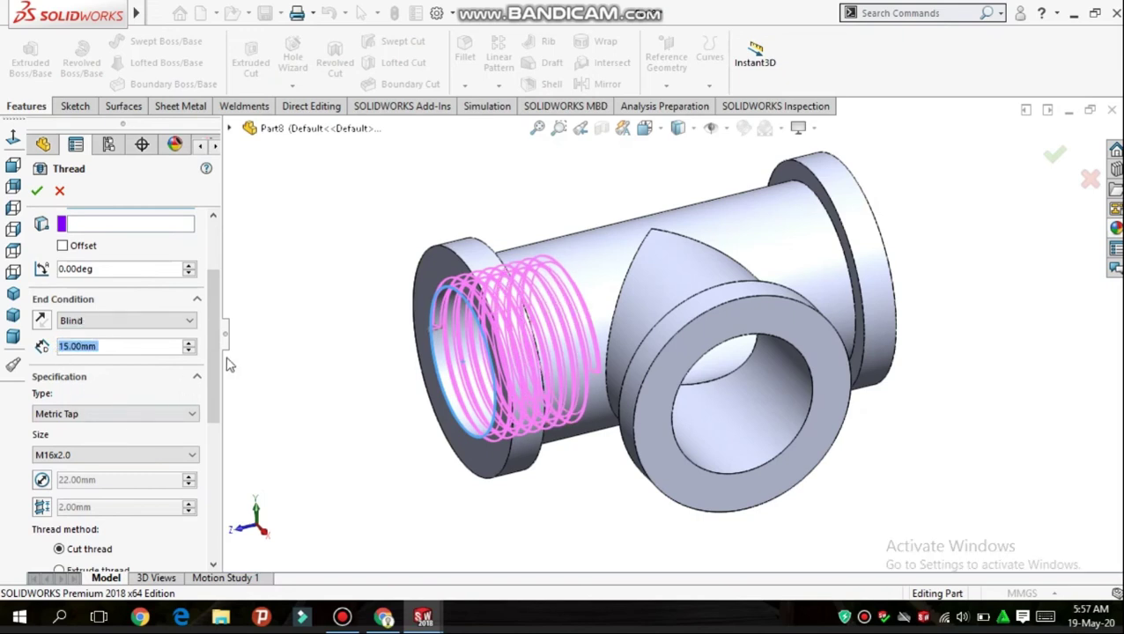
{"action": "scroll", "coordinate": [130, 407], "scroll_direction": "down", "scroll_amount": 3}
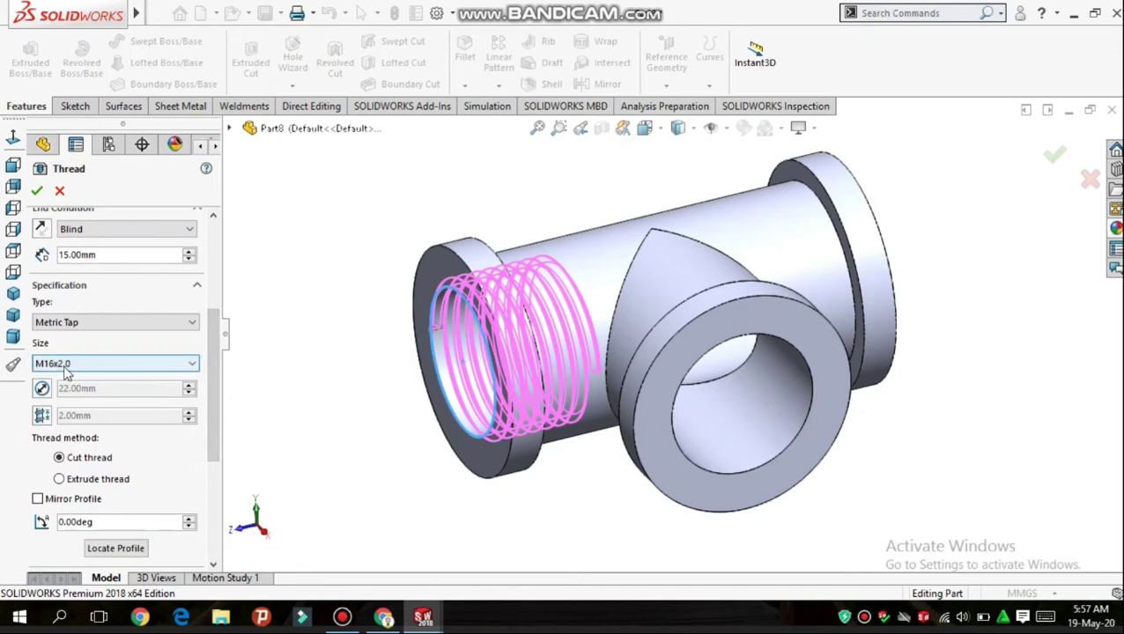
{"action": "left_click", "coordinate": [37, 191]}
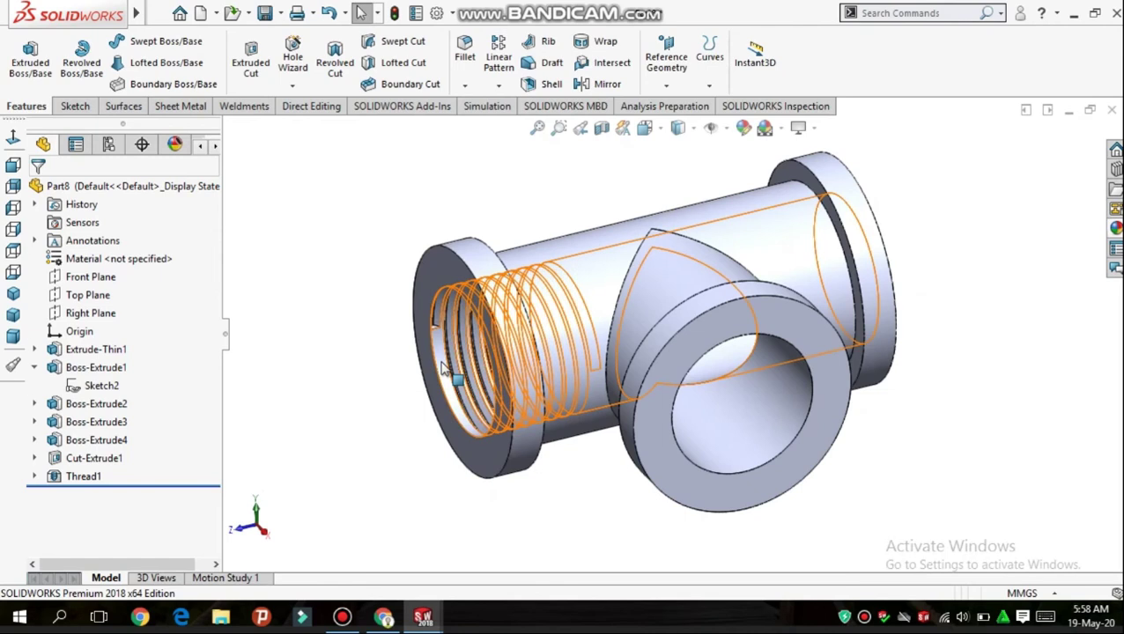
Edit the main tube's end thread to start at a 2 mm offset from the edge, with the offset direction reversed
{"action": "mouse_move", "coordinate": [326, 343]}
{"action": "middle_mouse_down"}
{"action": "mouse_move", "coordinate": [343, 356]}
{"action": "mouse_move", "coordinate": [333, 345]}
{"action": "middle_mouse_up"}
{"action": "scroll", "coordinate": [429, 342], "scroll_direction": "down", "scroll_amount": 2}
{"action": "scroll", "coordinate": [473, 321], "scroll_direction": "down", "scroll_amount": 3}
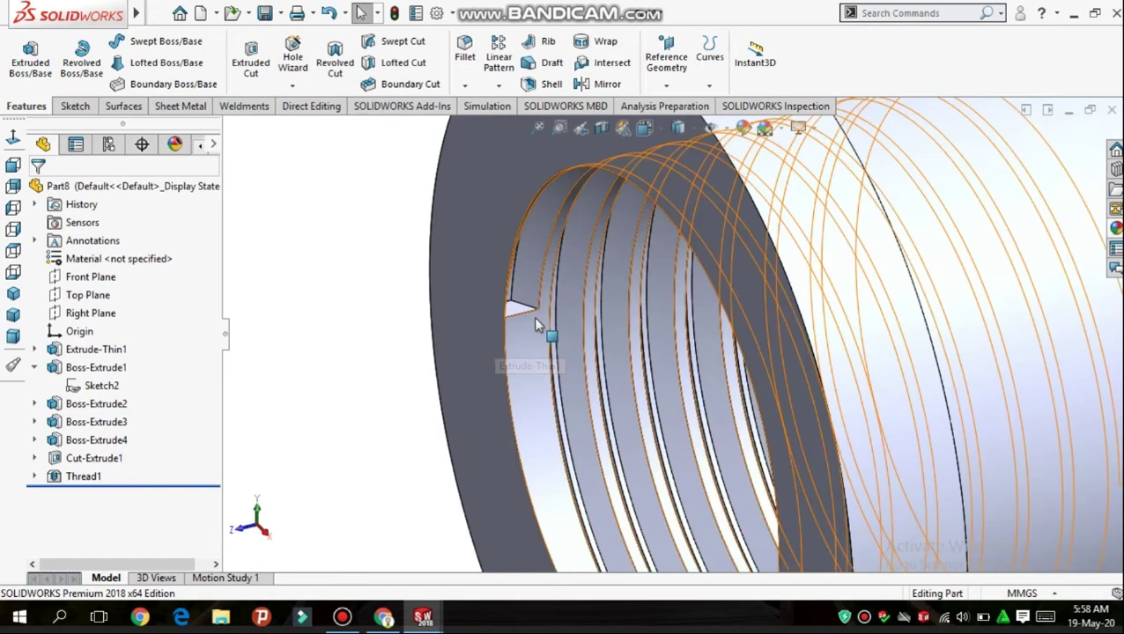
{"action": "scroll", "coordinate": [400, 370], "scroll_direction": "up", "scroll_amount": 2}
{"action": "scroll", "coordinate": [401, 396], "scroll_direction": "up", "scroll_amount": 2}
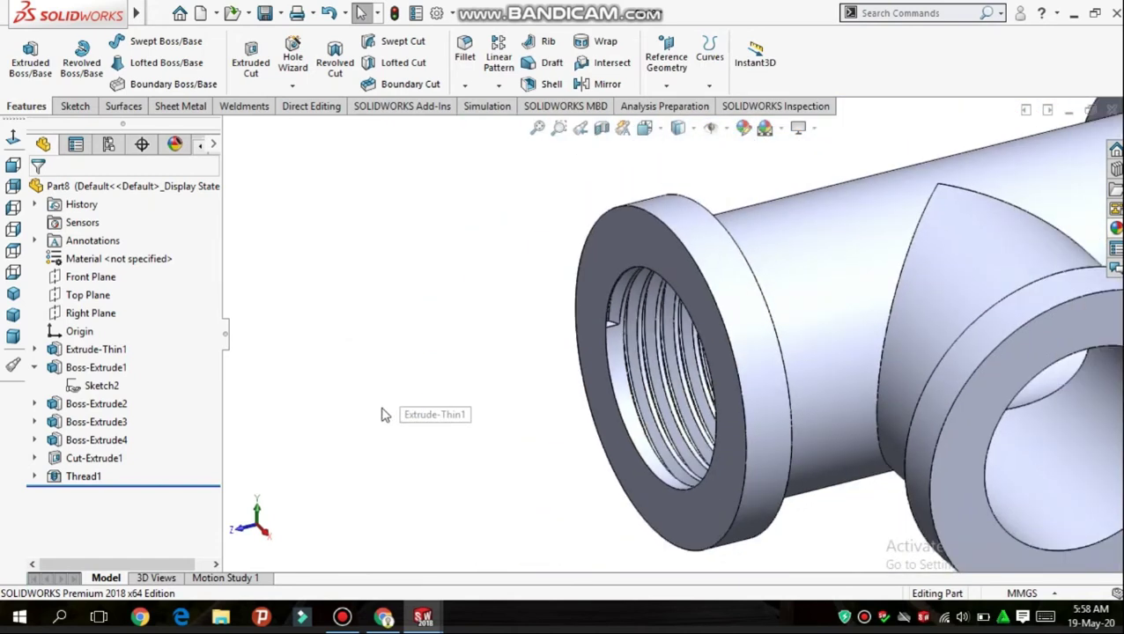
{"action": "right_click", "coordinate": [78, 476]}
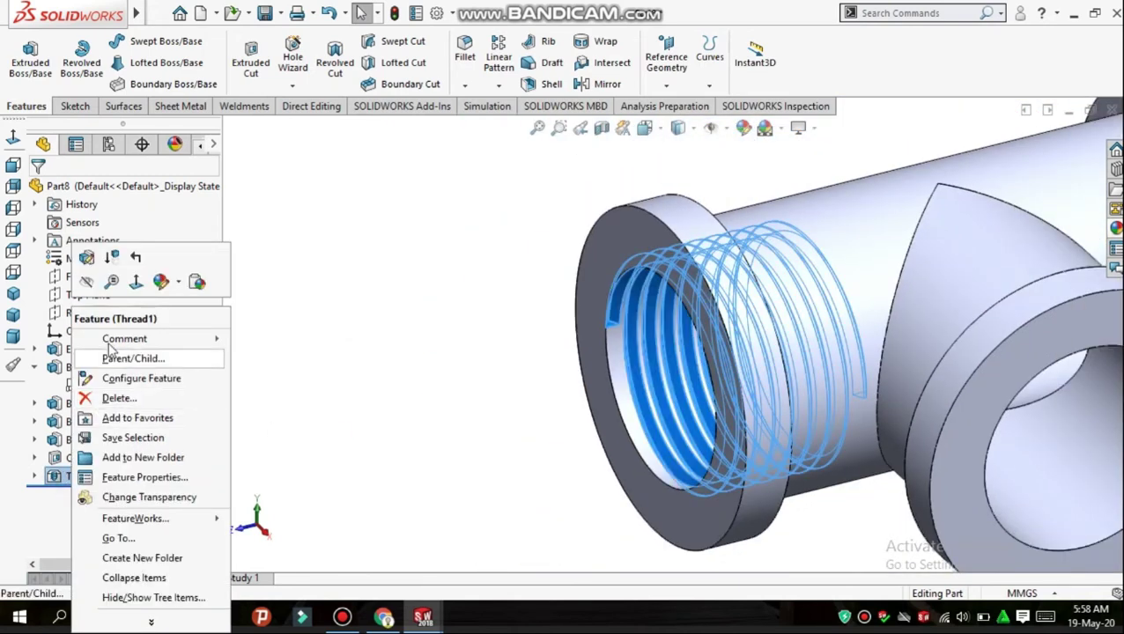
{"action": "left_click", "coordinate": [88, 257]}
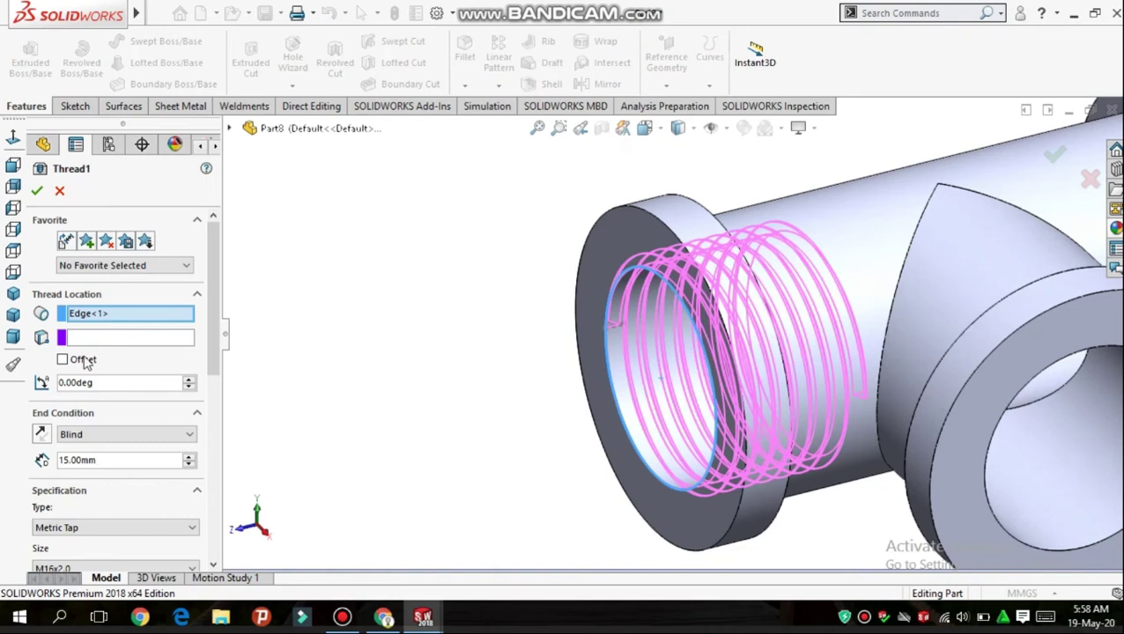
{"action": "left_click", "coordinate": [62, 359]}
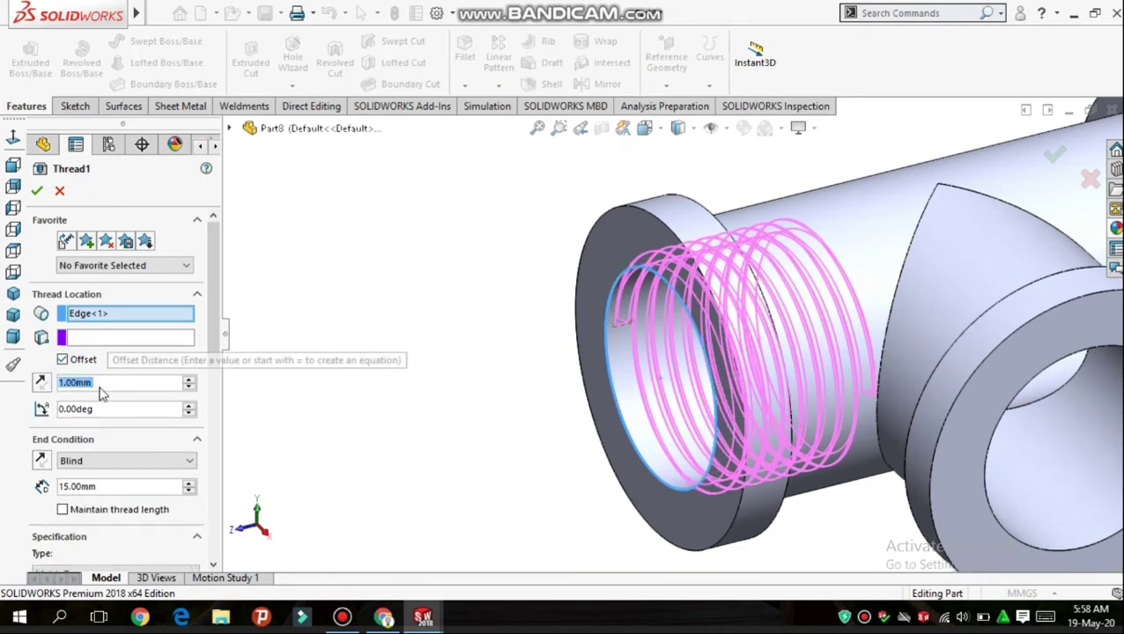
{"action": "type", "text": "2"}
{"action": "key", "text": "Return"}
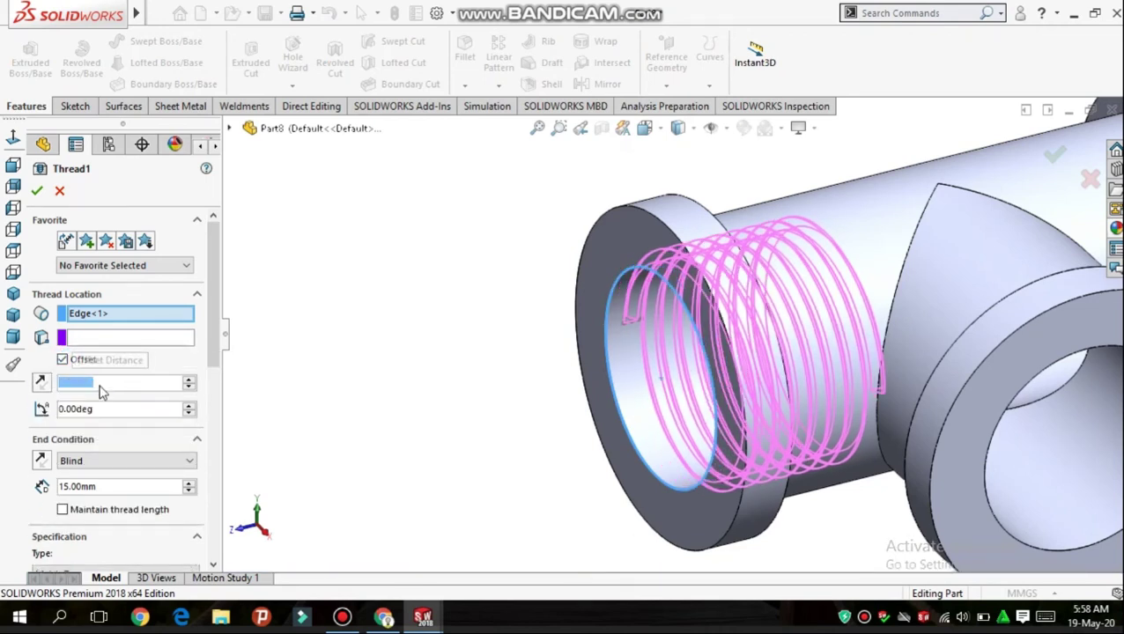
{"action": "left_click", "coordinate": [43, 382]}
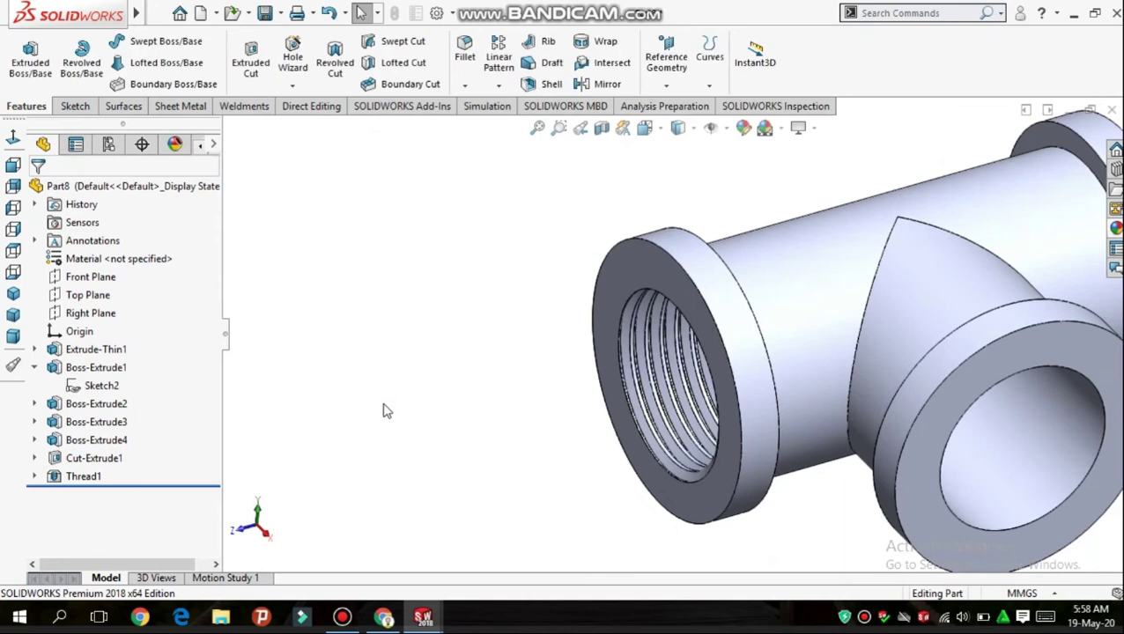
Set up a Metric Tap M16x2.0 cut thread on the inner edge of the branch opening, Blind to 15 mm deep
{"action": "mouse_move", "coordinate": [496, 293]}
{"action": "middle_mouse_down"}
{"action": "mouse_move", "coordinate": [453, 236]}
{"action": "mouse_move", "coordinate": [494, 284]}
{"action": "middle_mouse_up"}
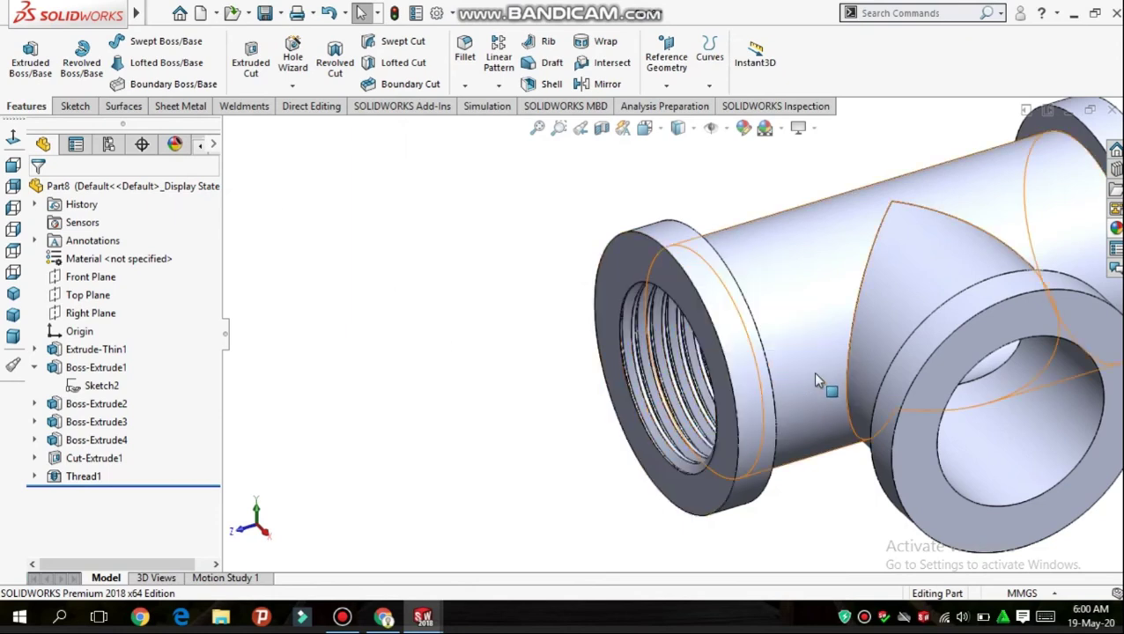
{"action": "scroll", "coordinate": [986, 384], "scroll_direction": "up", "scroll_amount": 3}
{"action": "middle_click_drag", "start_coordinate": [978, 379], "coordinate": [964, 401]}
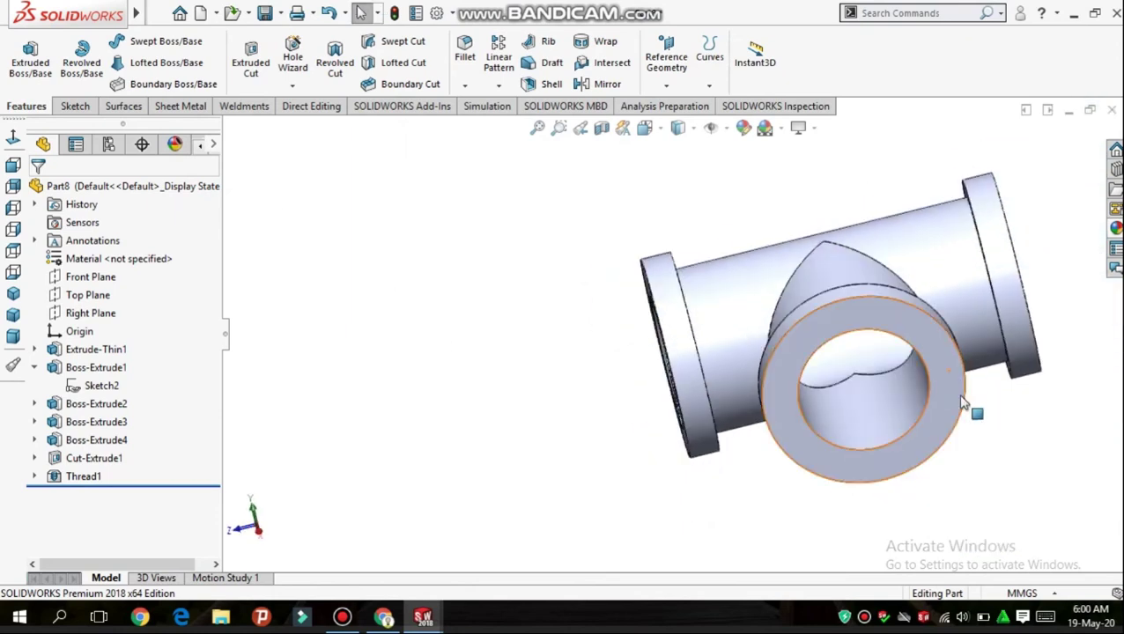
{"action": "left_click", "coordinate": [293, 86]}
{"action": "left_click", "coordinate": [333, 145]}
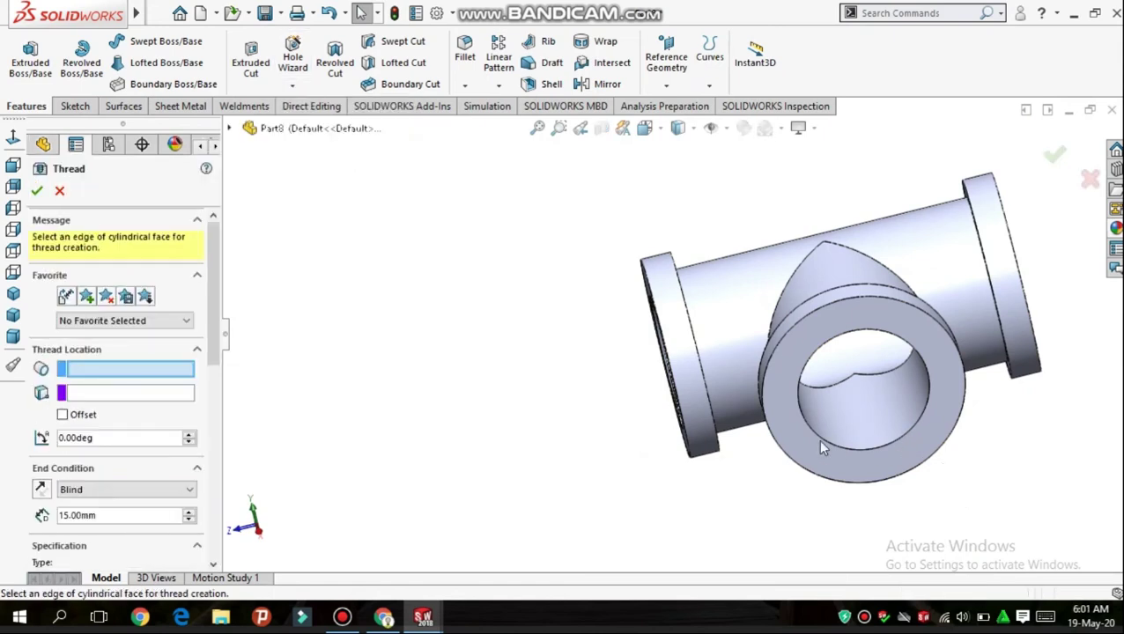
{"action": "left_click", "coordinate": [911, 432]}
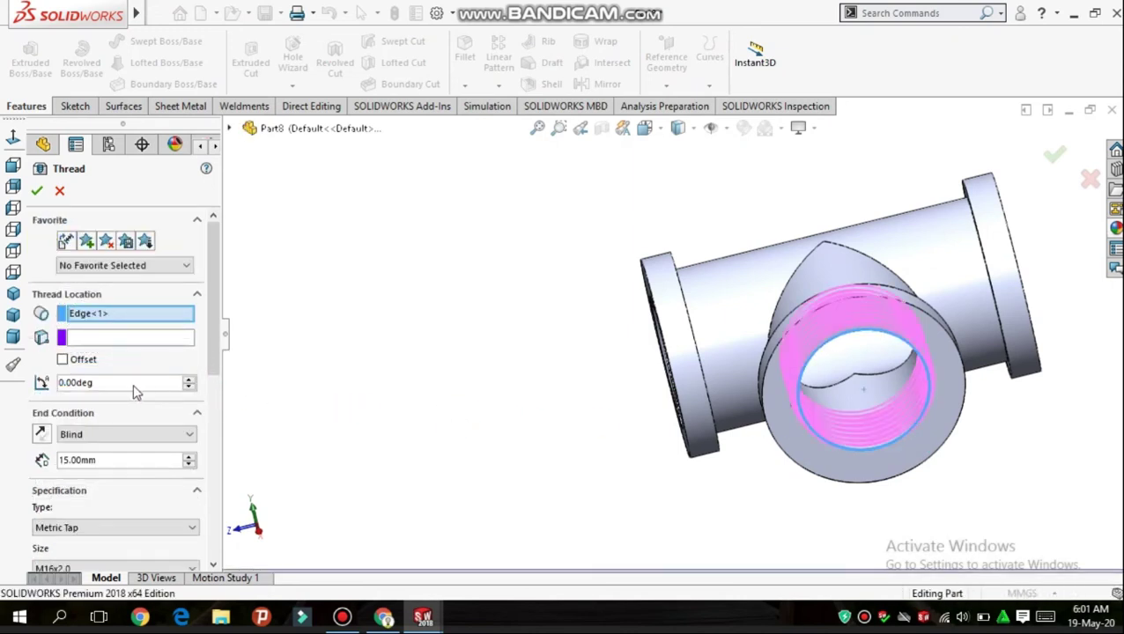
{"action": "left_click_drag", "start_coordinate": [215, 353], "coordinate": [222, 411]}
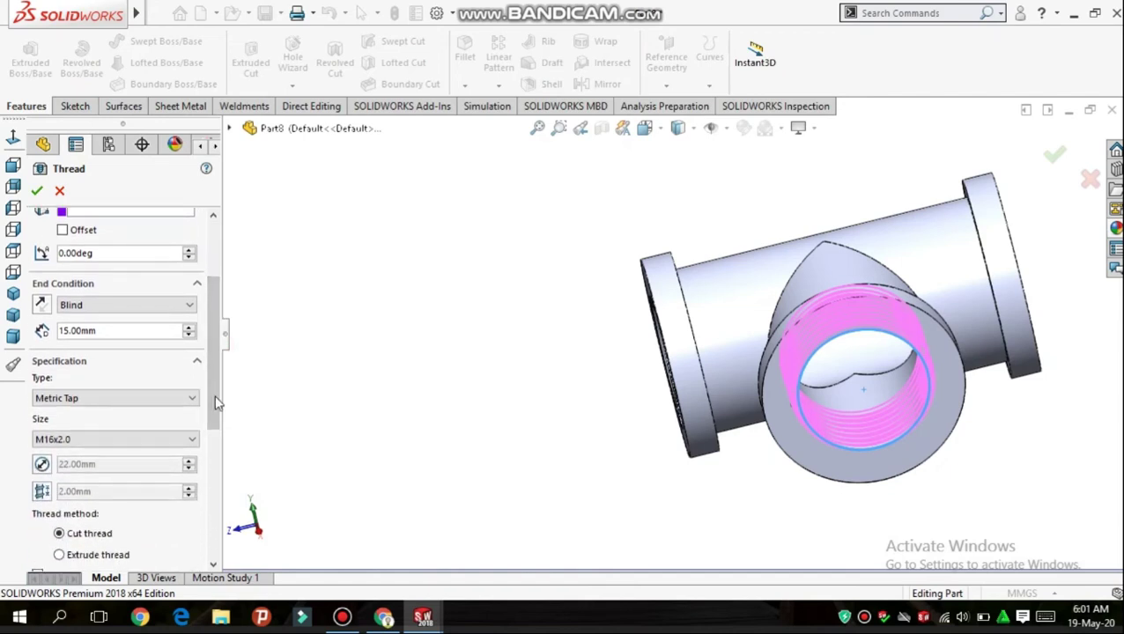
{"action": "scroll", "coordinate": [217, 401], "scroll_direction": "down", "scroll_amount": 1}
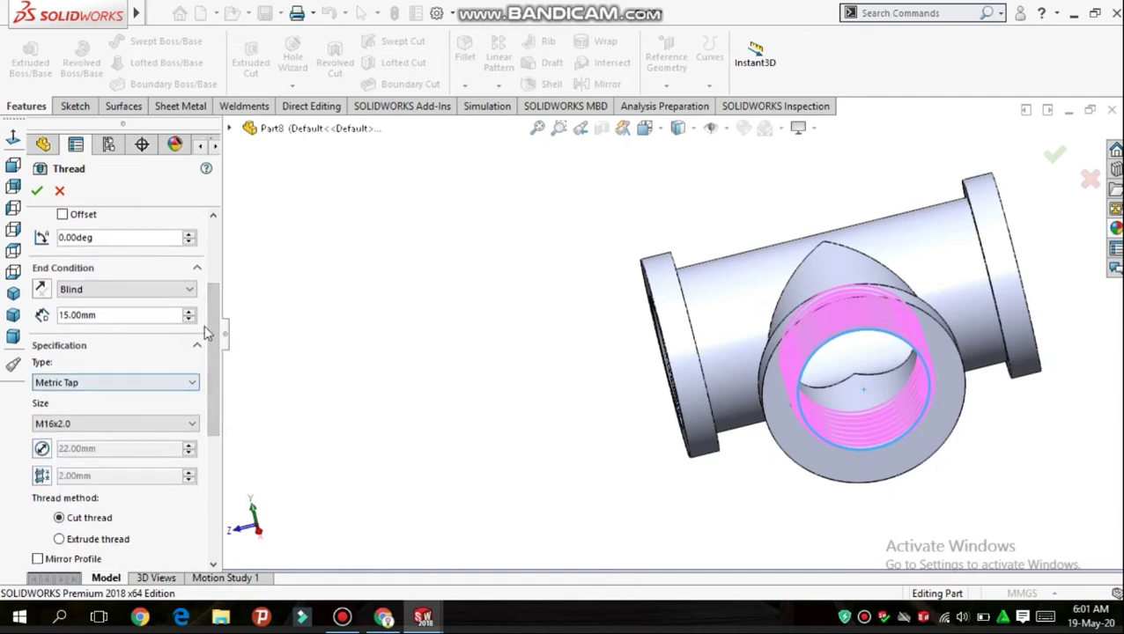
{"action": "left_click_drag", "start_coordinate": [212, 319], "coordinate": [232, 214]}
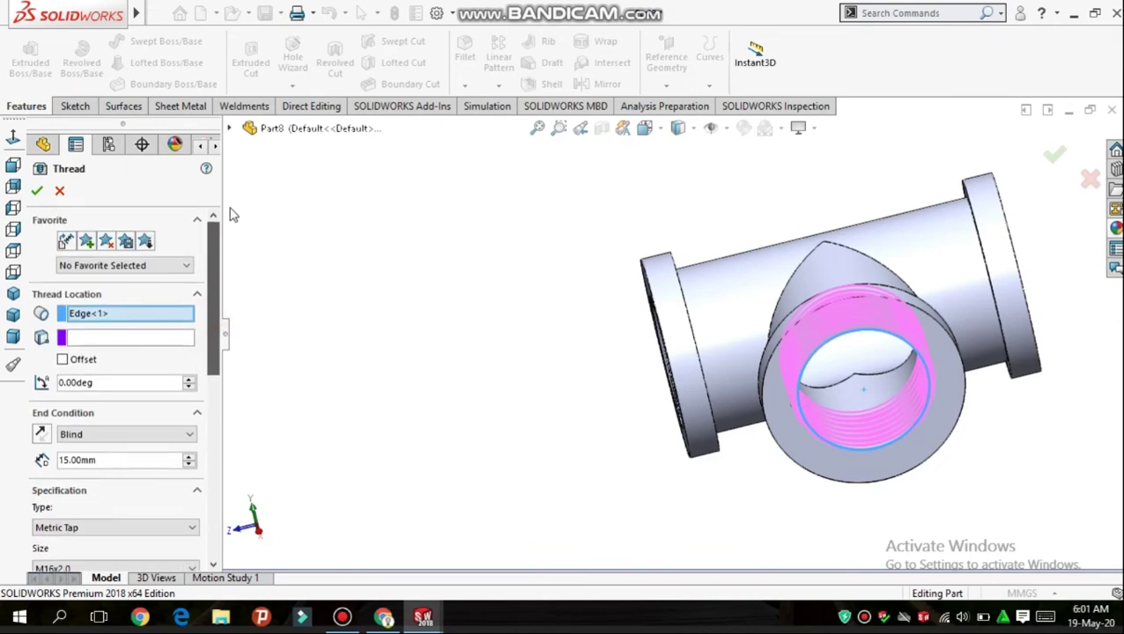
Offset the branch thread's start by 2 mm with the direction reversed and create the thread
{"action": "left_click", "coordinate": [61, 360]}
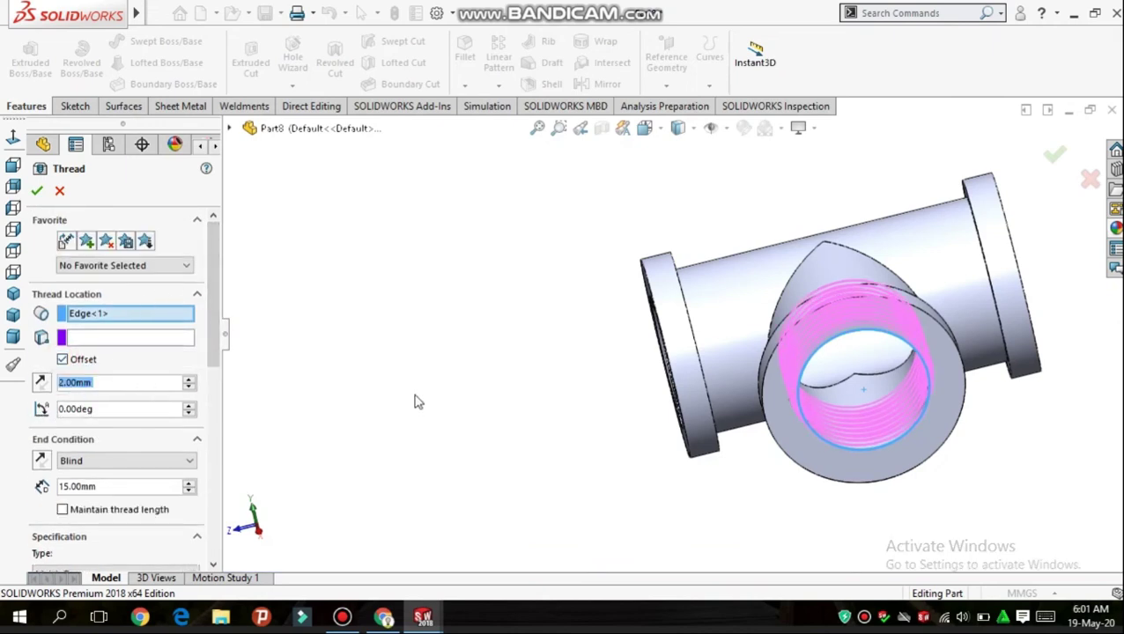
{"action": "middle_click_drag", "start_coordinate": [430, 406], "coordinate": [490, 391]}
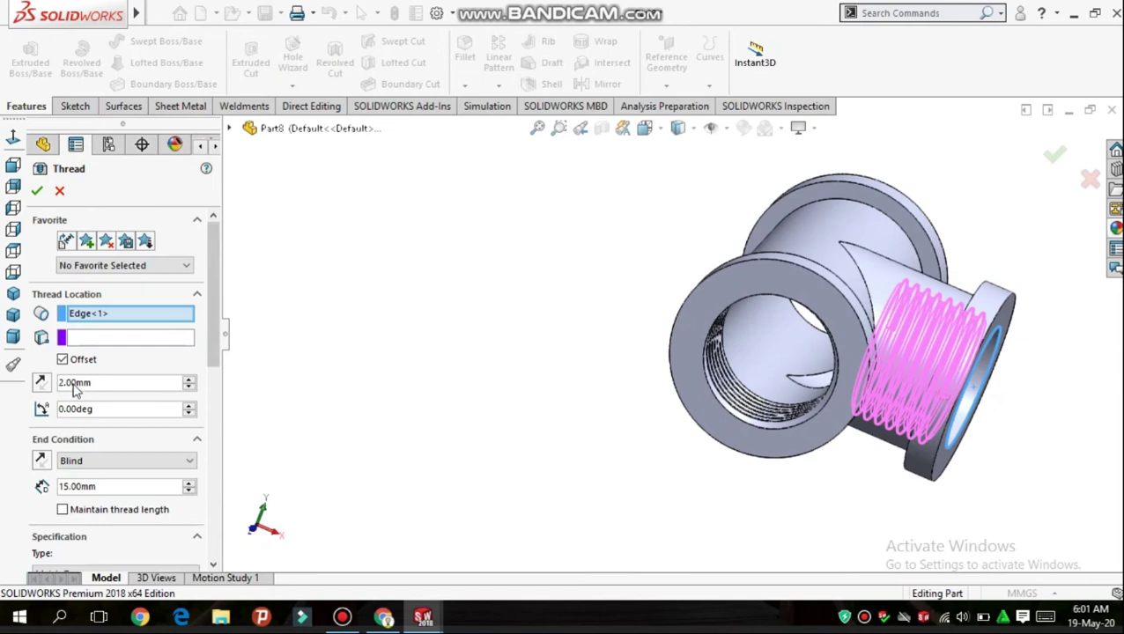
{"action": "left_click", "coordinate": [44, 382]}
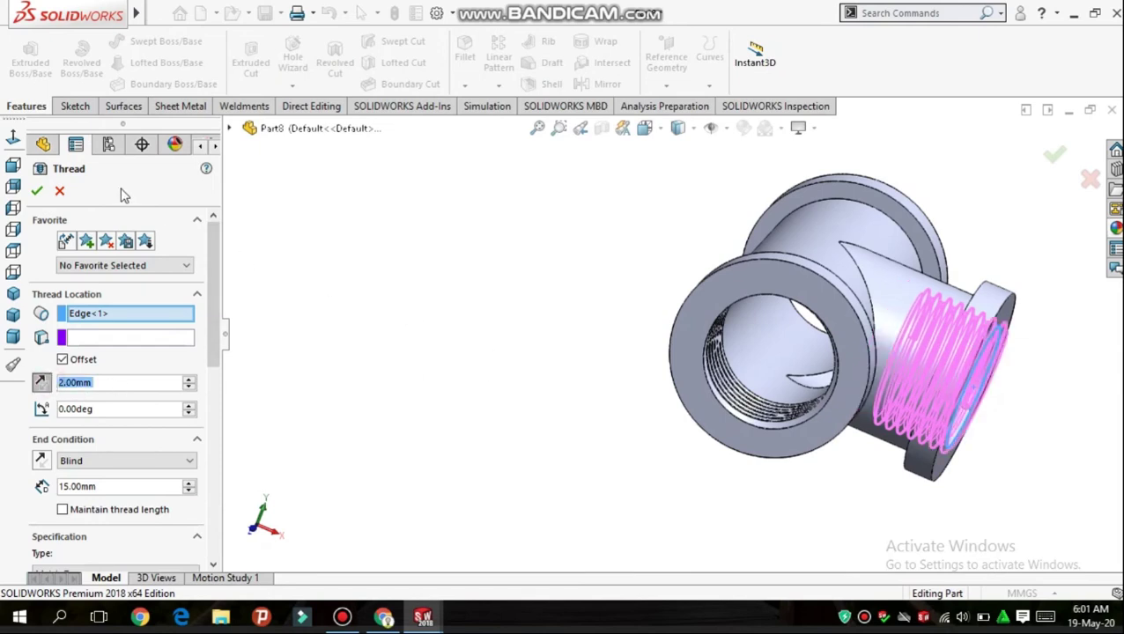
{"action": "left_click", "coordinate": [33, 189]}
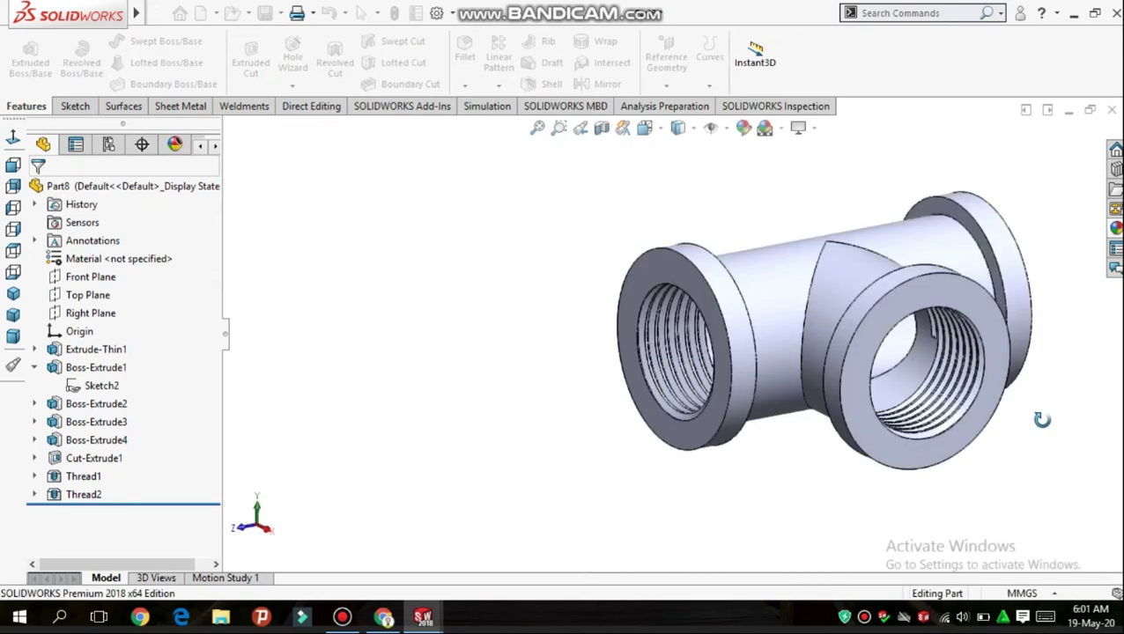
Set up a Metric Tap M16x2.0 thread on the unthreaded main tube end's inner edge, Blind 15 mm deep, with a reversed 2 mm start offset
{"action": "middle_click_drag", "start_coordinate": [975, 439], "coordinate": [905, 479]}
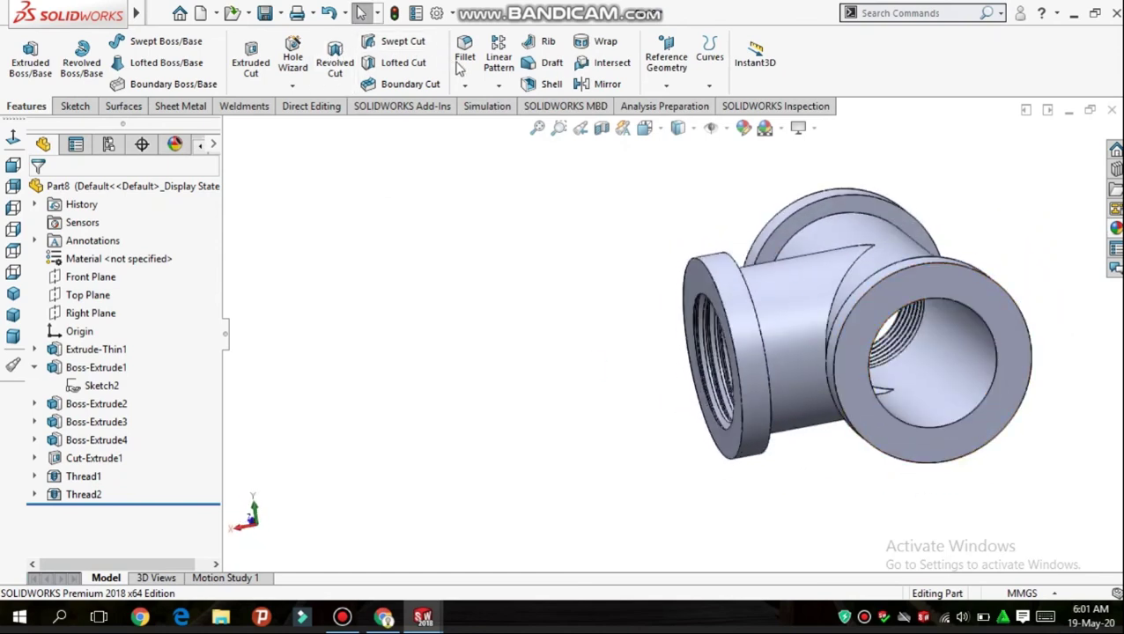
{"action": "left_click", "coordinate": [279, 88]}
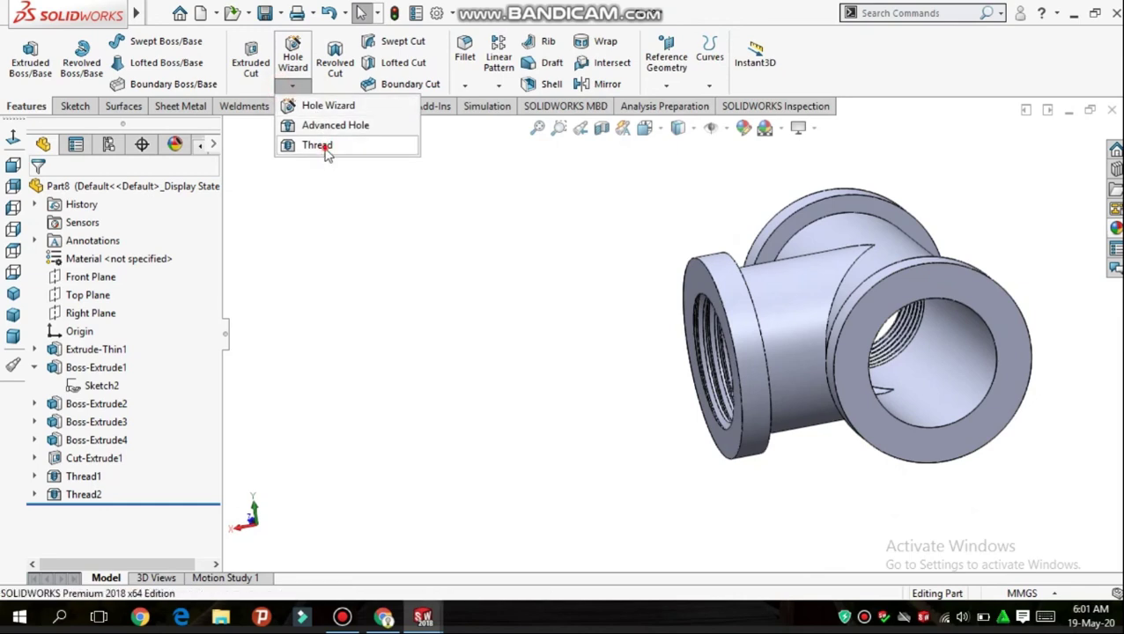
{"action": "left_click", "coordinate": [324, 145]}
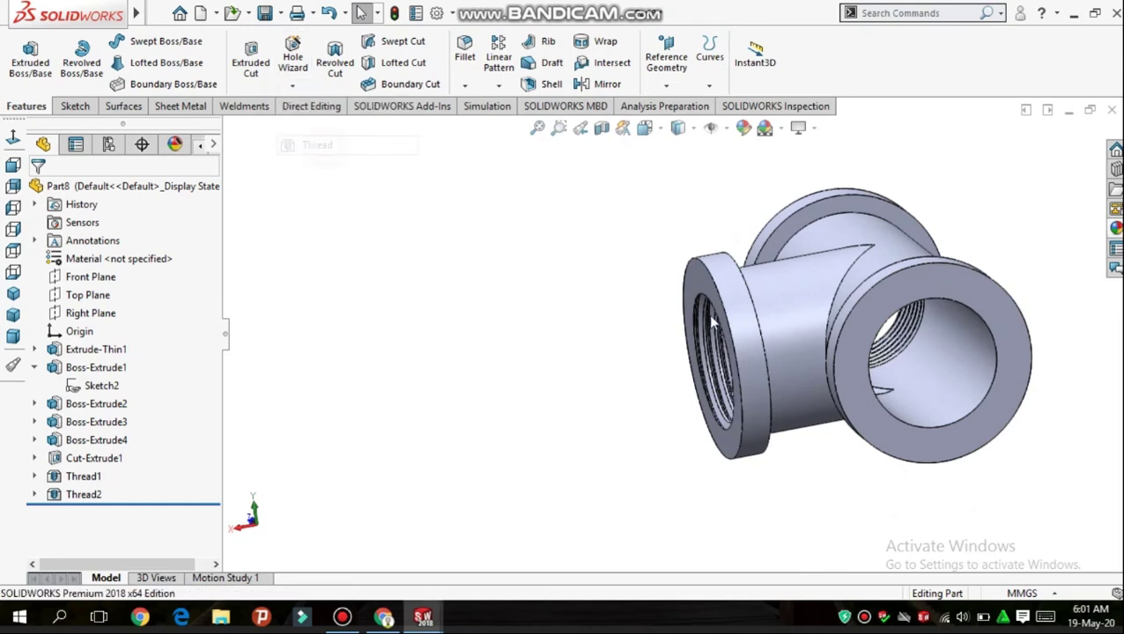
{"action": "left_click", "coordinate": [961, 421]}
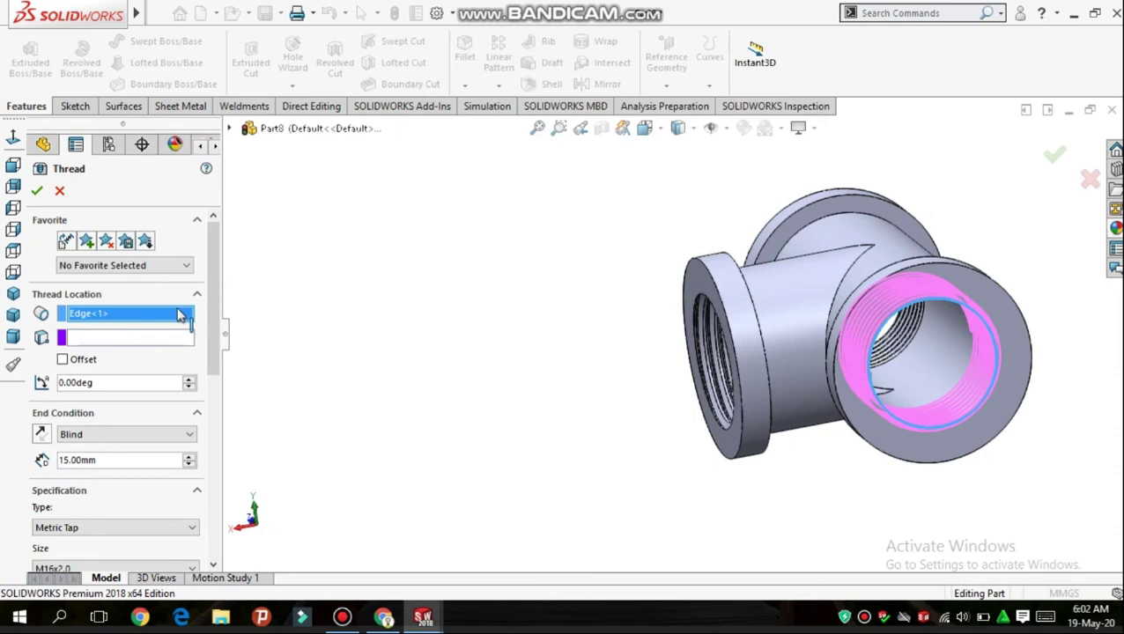
{"action": "left_click", "coordinate": [66, 363]}
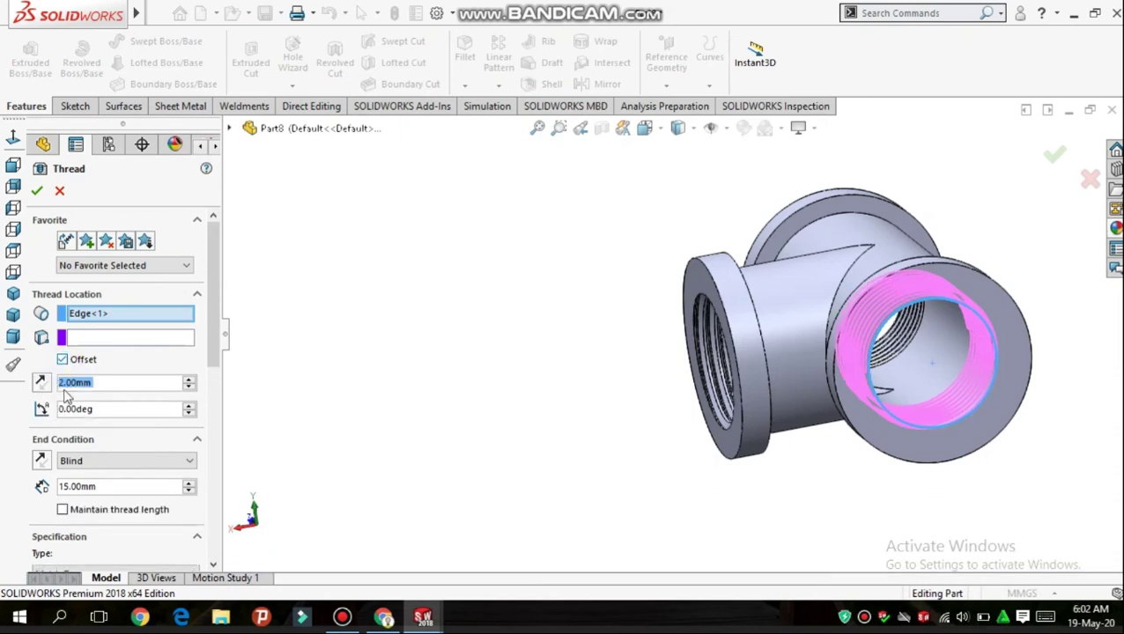
{"action": "left_click", "coordinate": [41, 382]}
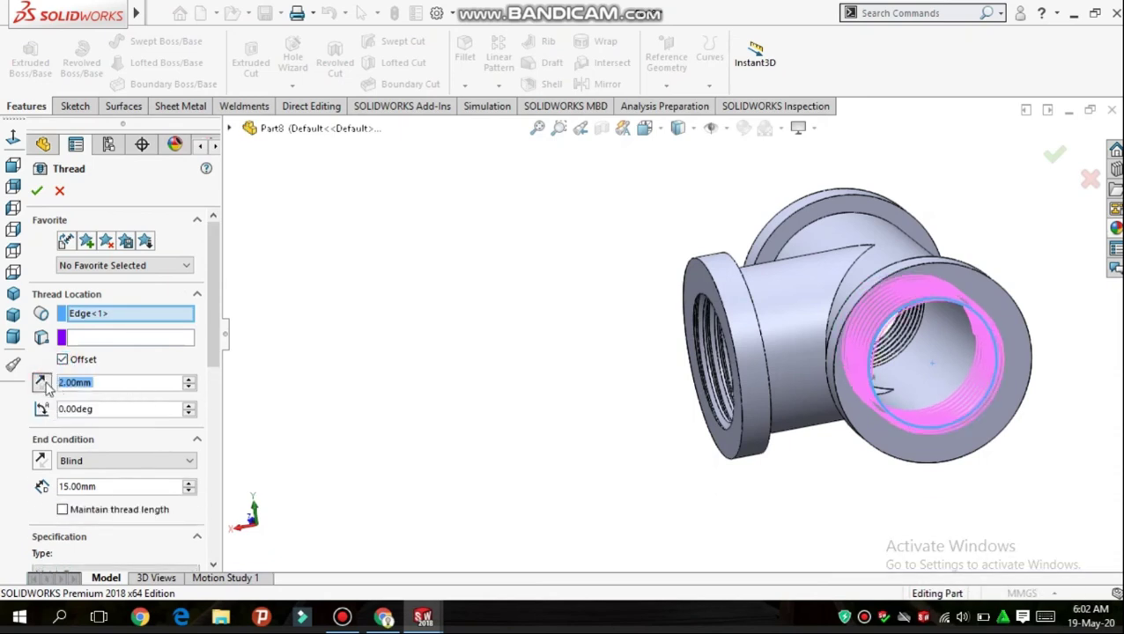
Make the main tube end's thread a left-hand cut thread and create it
{"action": "middle_click_drag", "start_coordinate": [388, 356], "coordinate": [421, 345]}
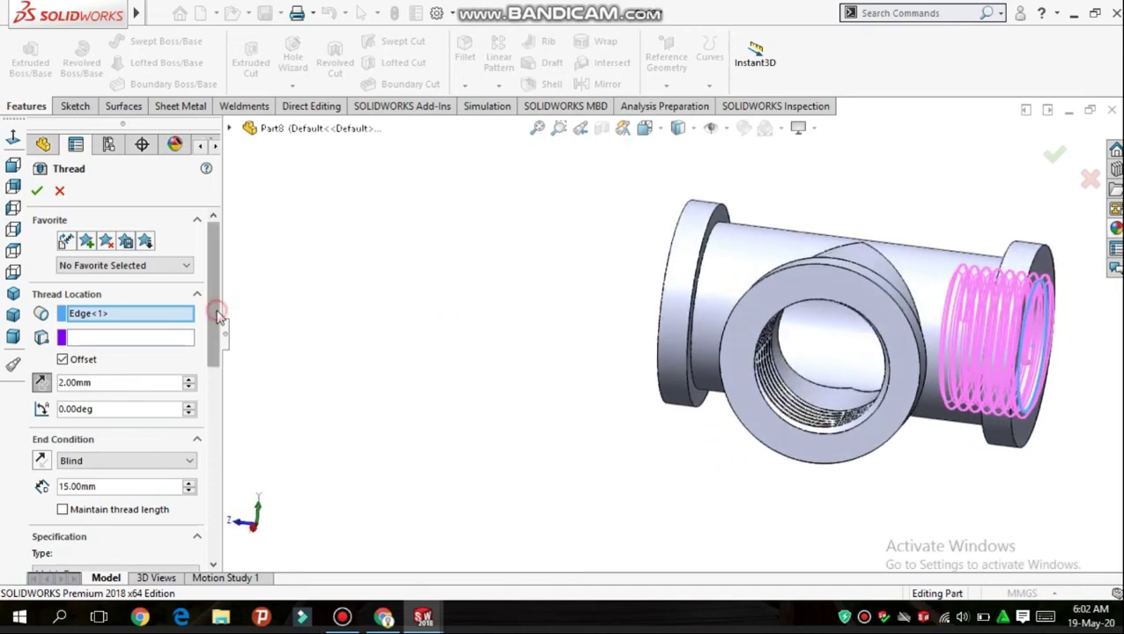
{"action": "scroll", "coordinate": [216, 319], "scroll_direction": "down", "scroll_amount": 3}
{"action": "left_click_drag", "start_coordinate": [220, 361], "coordinate": [231, 478]}
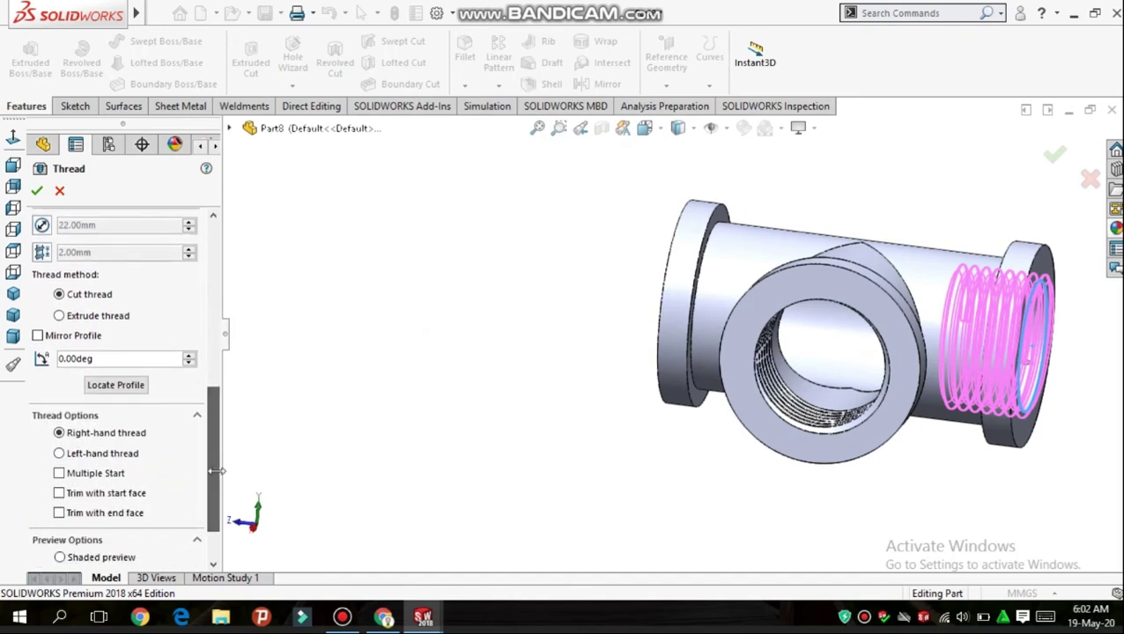
{"action": "left_click", "coordinate": [60, 453]}
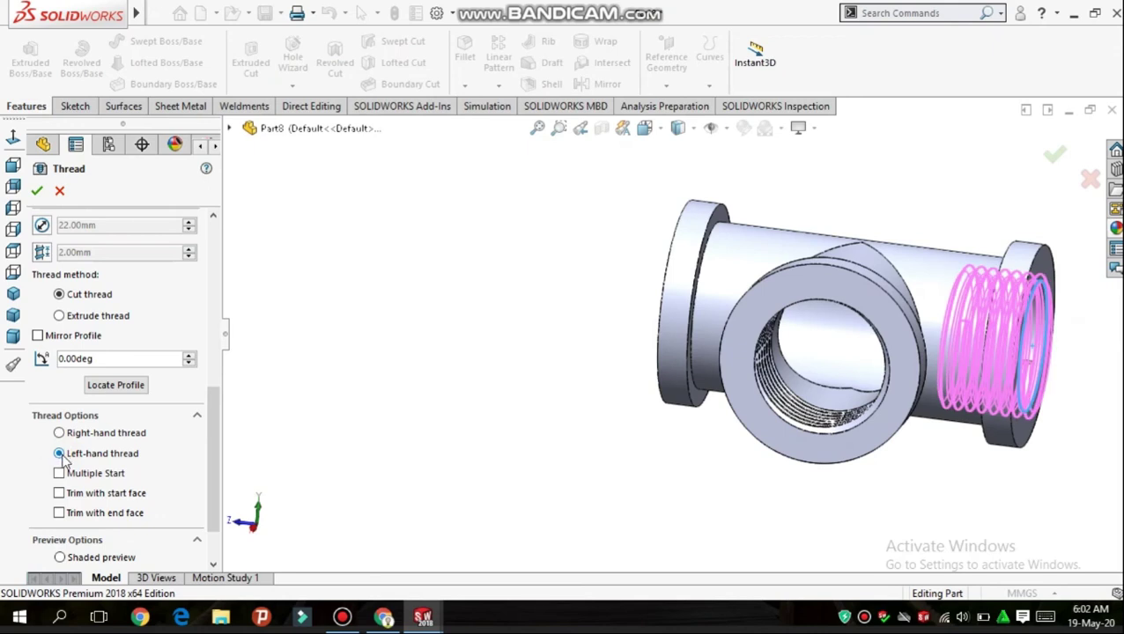
{"action": "left_click", "coordinate": [37, 191]}
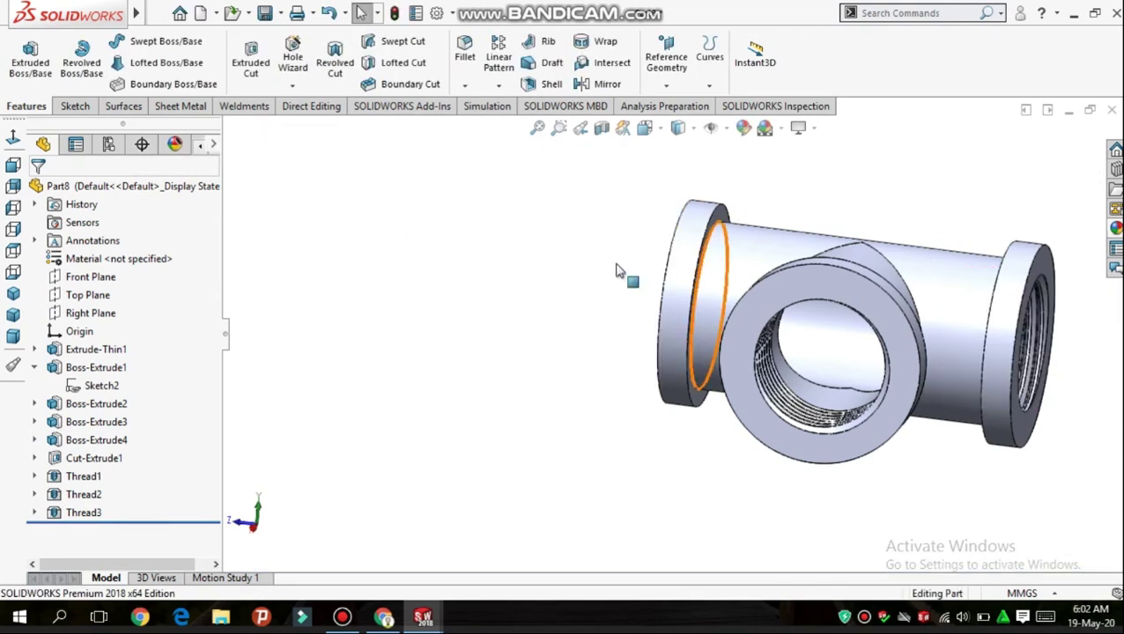
Fillet the edges of the main tube's outer face and the outer rim faces of all three collars with a 1 mm radius
{"action": "middle_click_drag", "start_coordinate": [539, 260], "coordinate": [493, 343]}
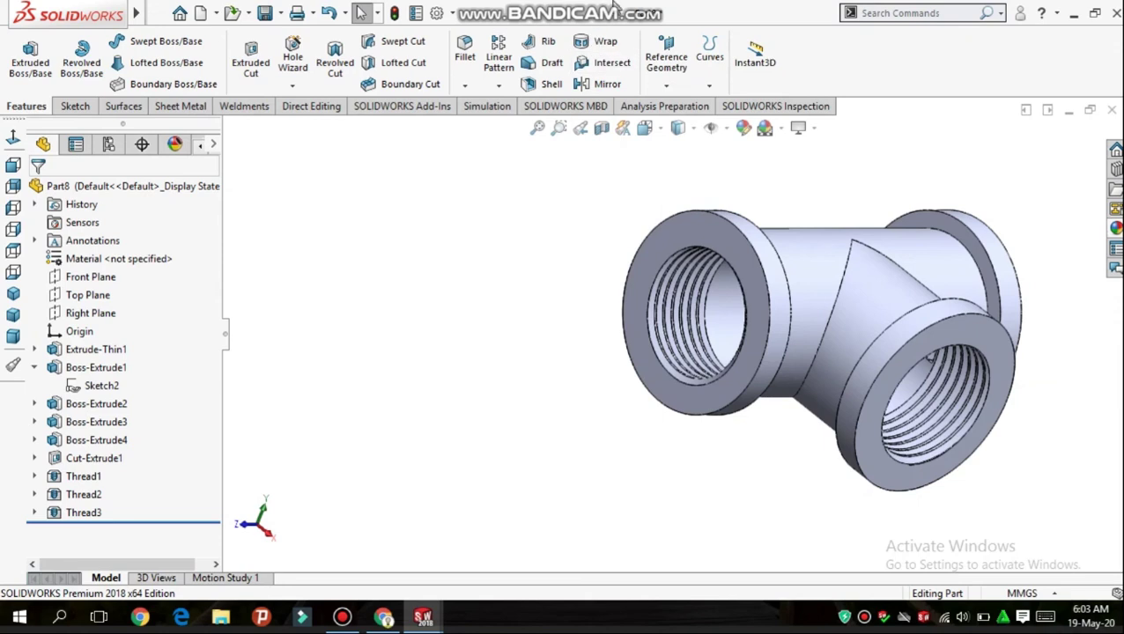
{"action": "left_click", "coordinate": [457, 56]}
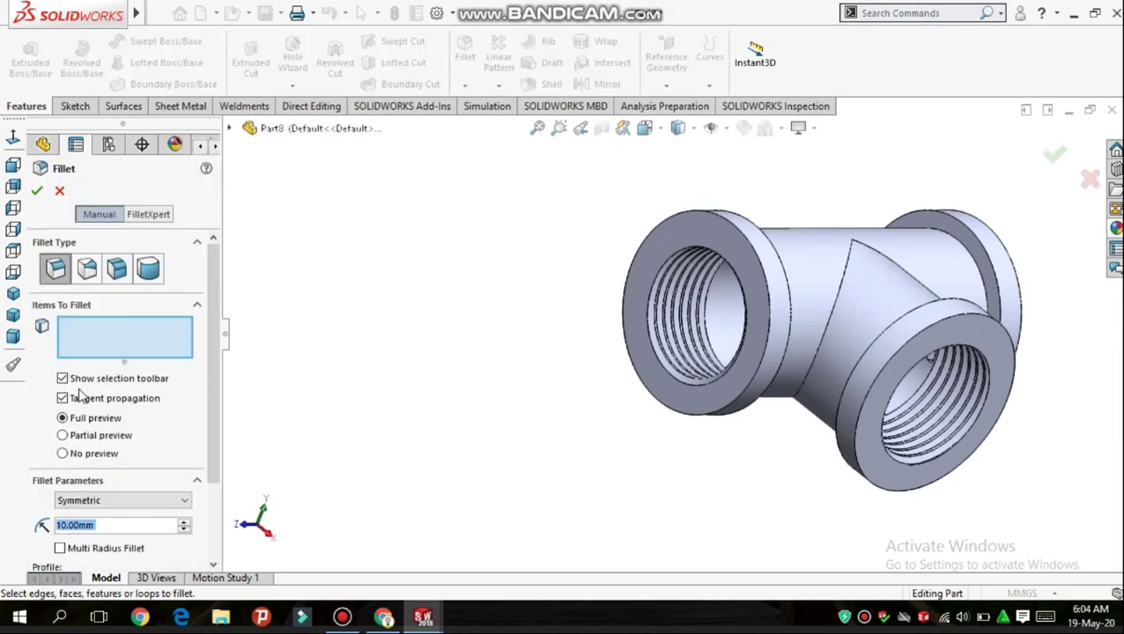
{"action": "type", "text": "1"}
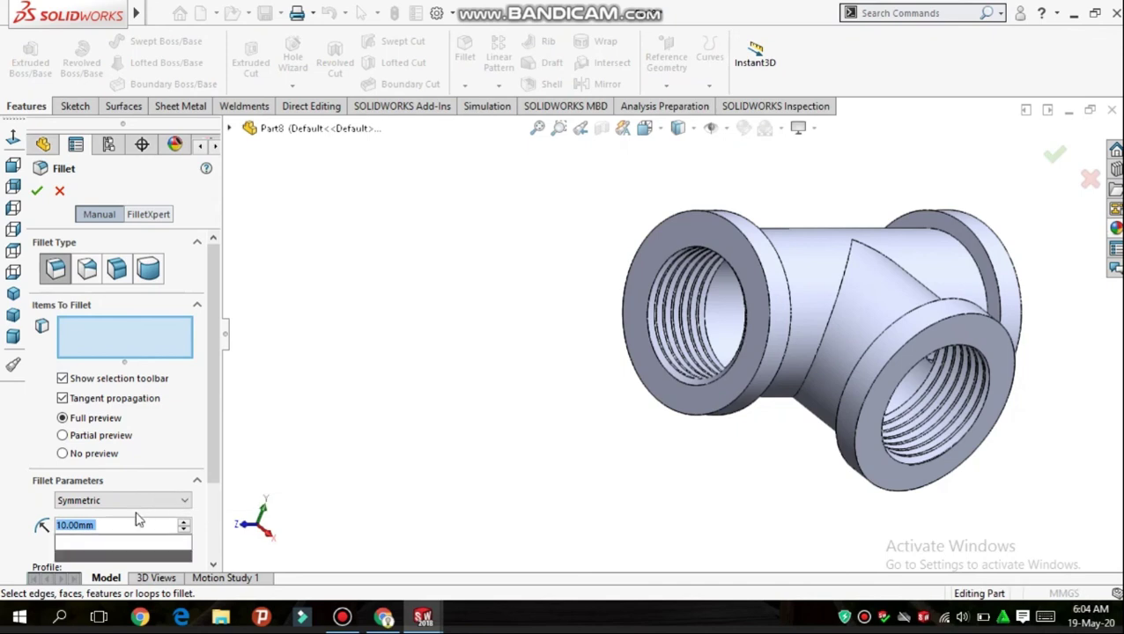
{"action": "key", "text": "Return"}
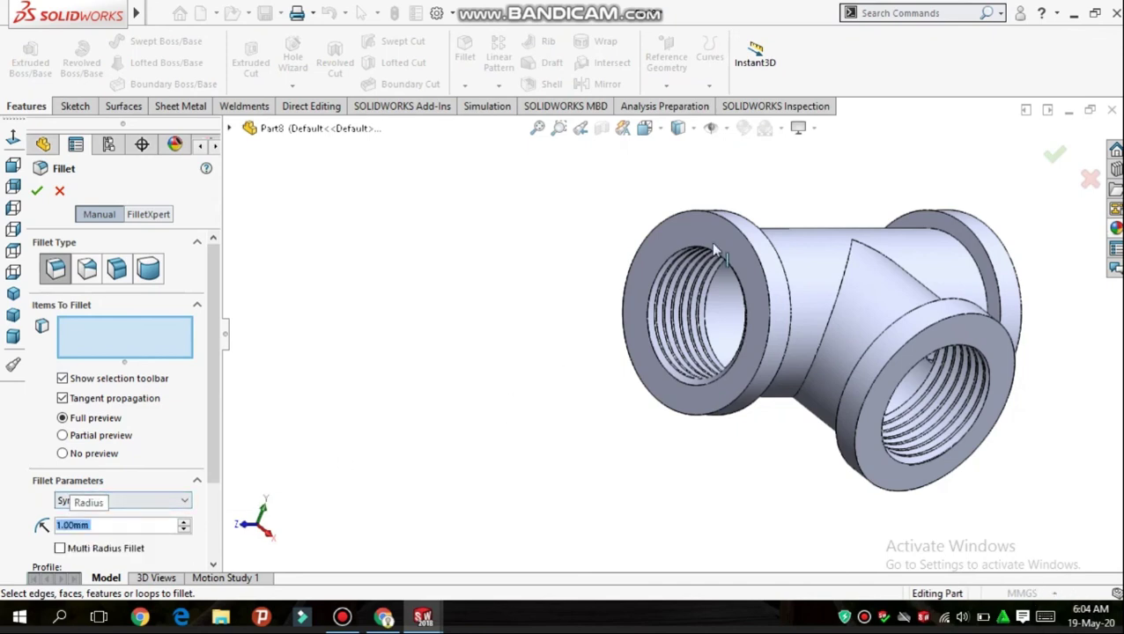
{"action": "left_click", "coordinate": [808, 241]}
{"action": "middle_click_drag", "start_coordinate": [784, 231], "coordinate": [687, 239]}
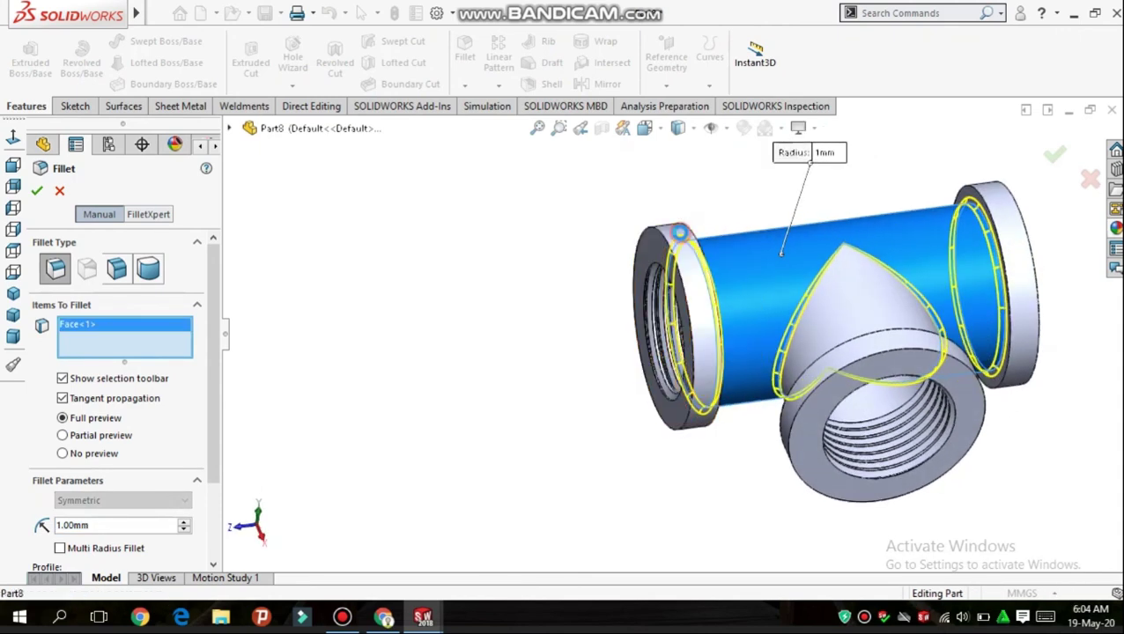
{"action": "left_click", "coordinate": [683, 240]}
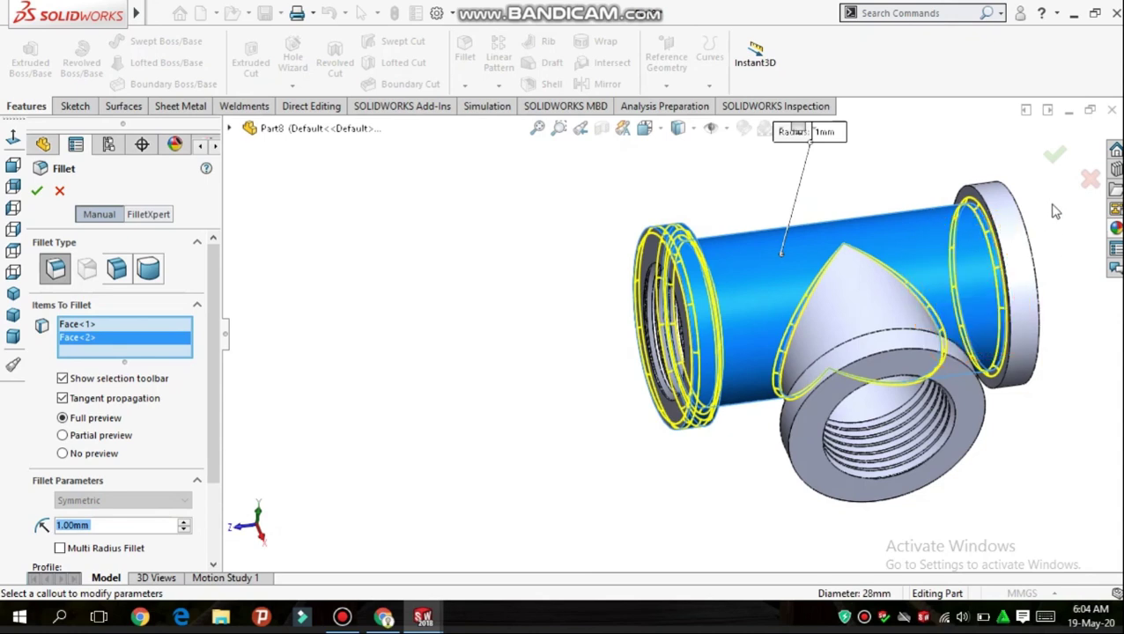
{"action": "left_click", "coordinate": [1004, 209]}
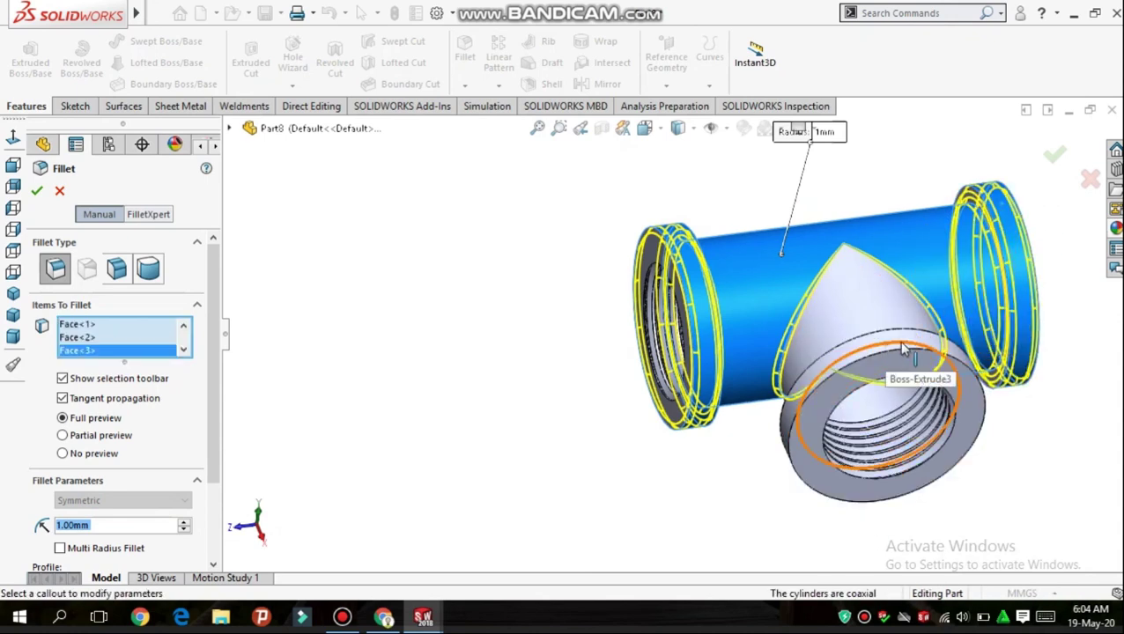
{"action": "middle_click_drag", "start_coordinate": [950, 350], "coordinate": [962, 401]}
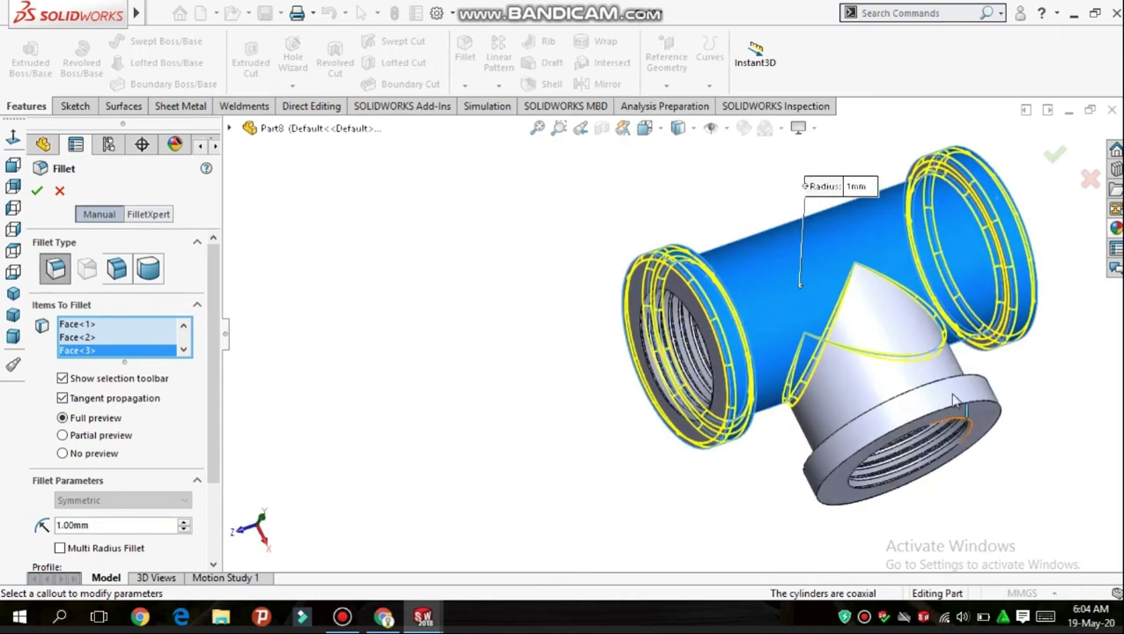
{"action": "left_click", "coordinate": [965, 404]}
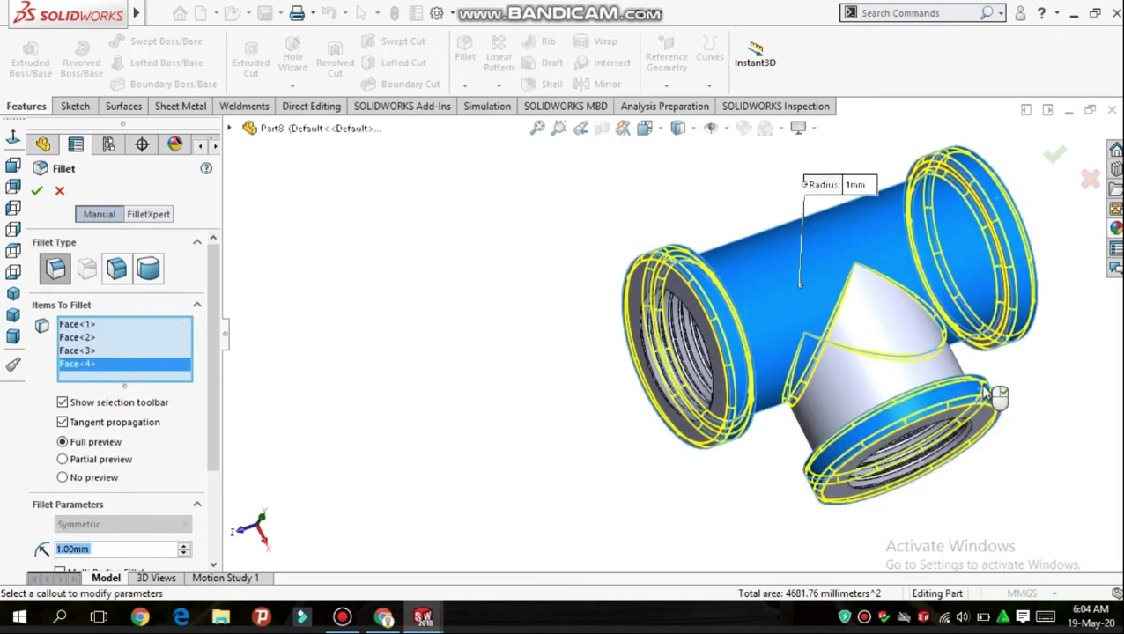
{"action": "left_click", "coordinate": [36, 187]}
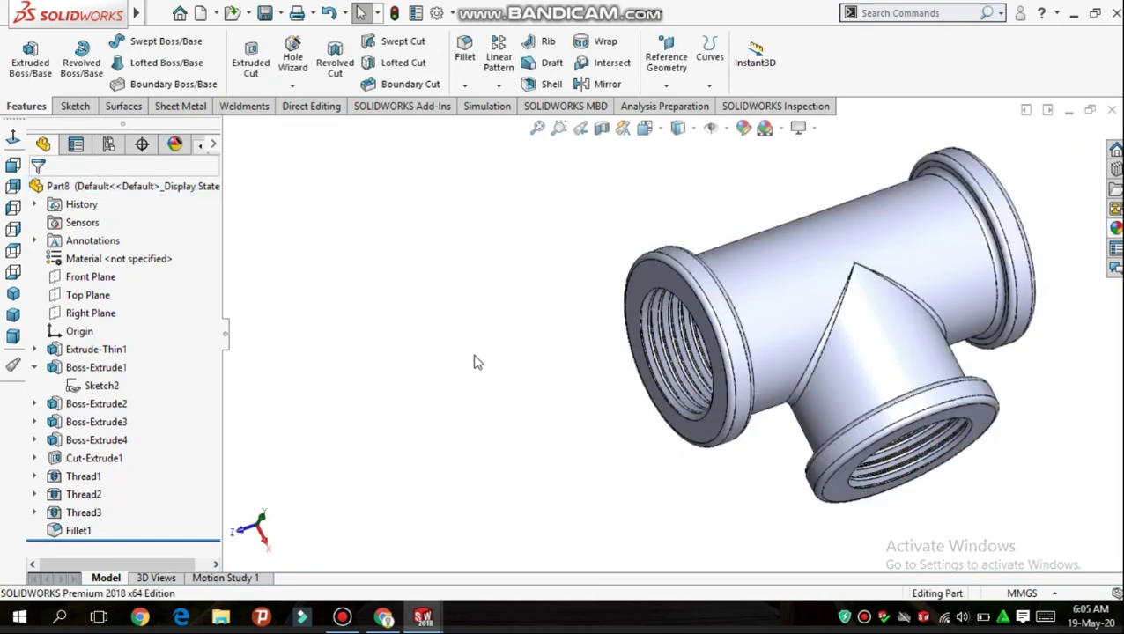
Apply the brushed brass metal appearance to the whole tee body
{"action": "middle_click_drag", "start_coordinate": [616, 393], "coordinate": [569, 340]}
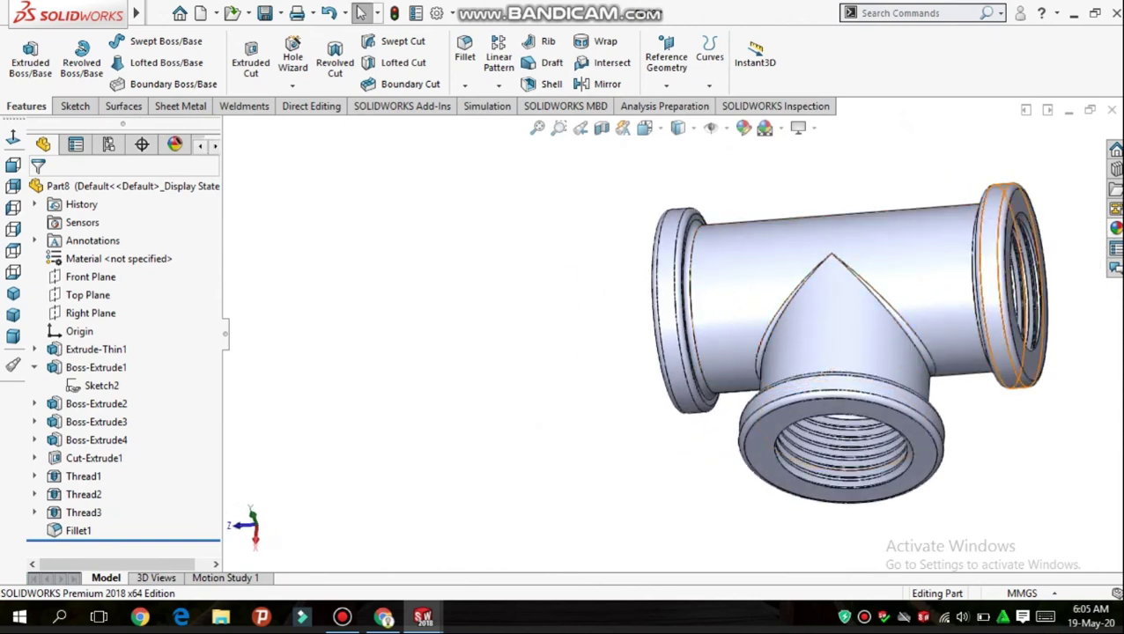
{"action": "left_click", "coordinate": [1115, 227]}
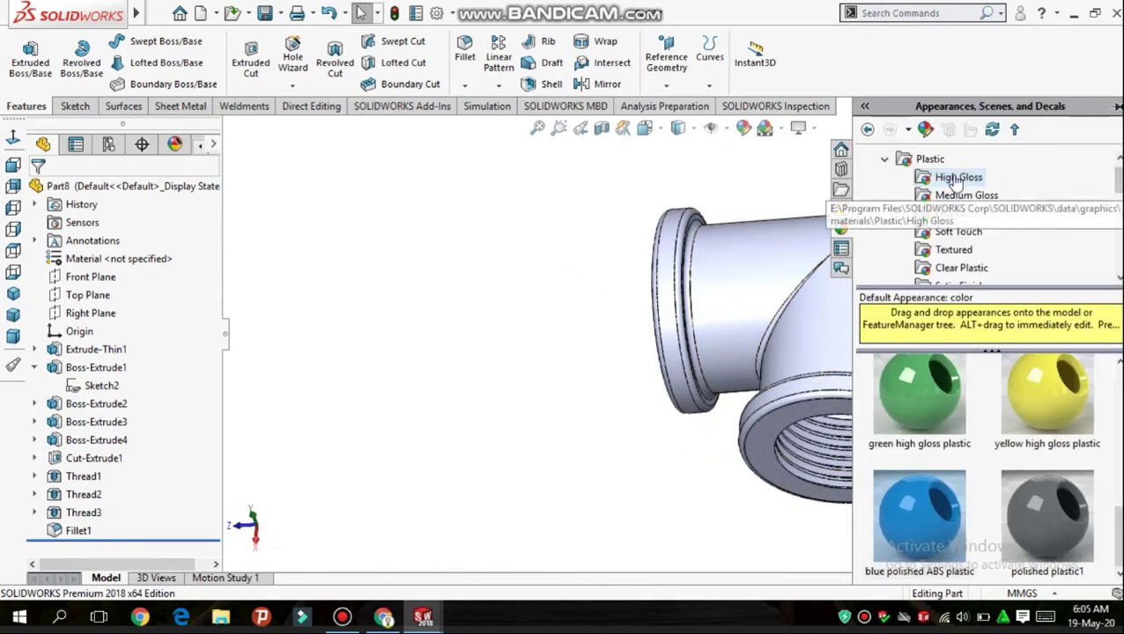
{"action": "left_click_drag", "start_coordinate": [1119, 181], "coordinate": [1119, 226]}
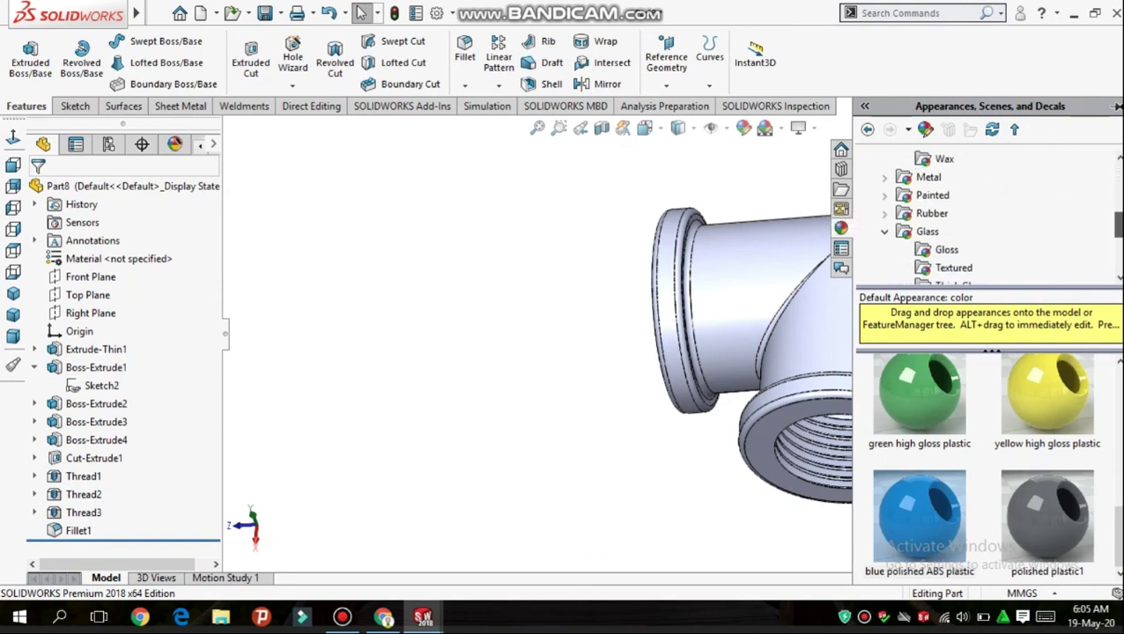
{"action": "left_click", "coordinate": [885, 178]}
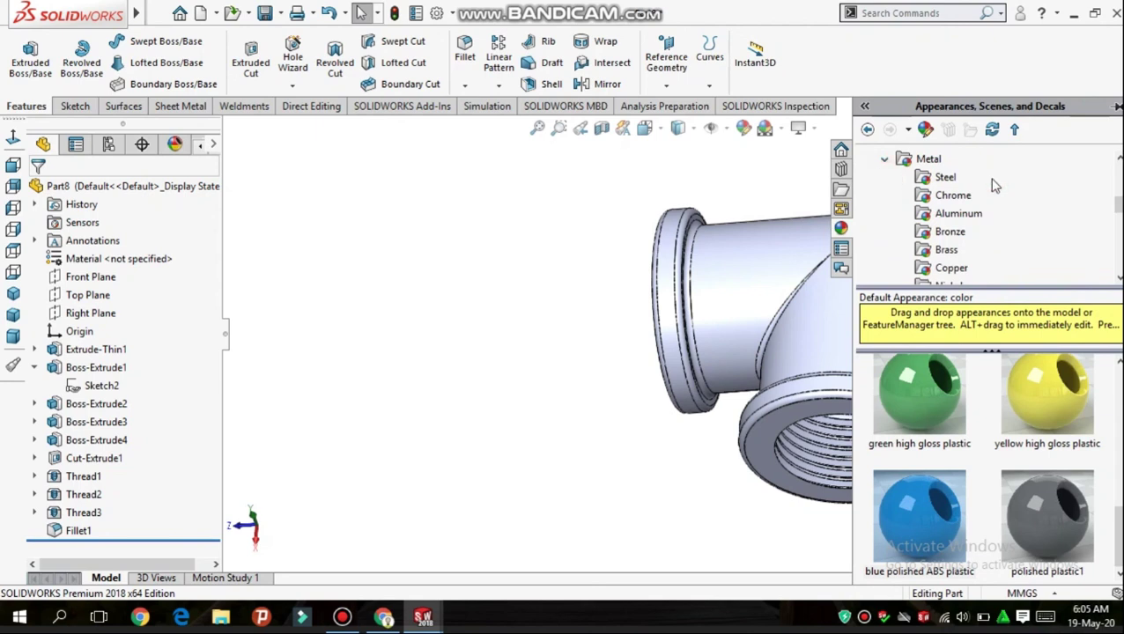
{"action": "left_click", "coordinate": [946, 251]}
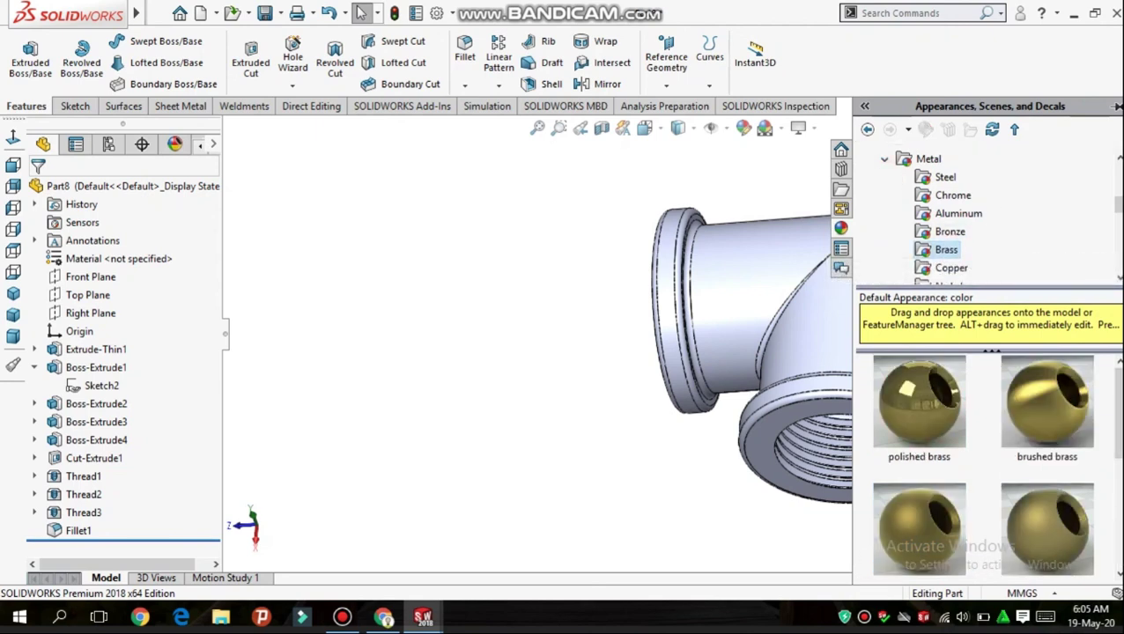
{"action": "mouse_move", "coordinate": [1057, 407]}
{"action": "left_mouse_down"}
{"action": "mouse_move", "coordinate": [723, 296]}
{"action": "mouse_move", "coordinate": [754, 308]}
{"action": "left_mouse_up"}
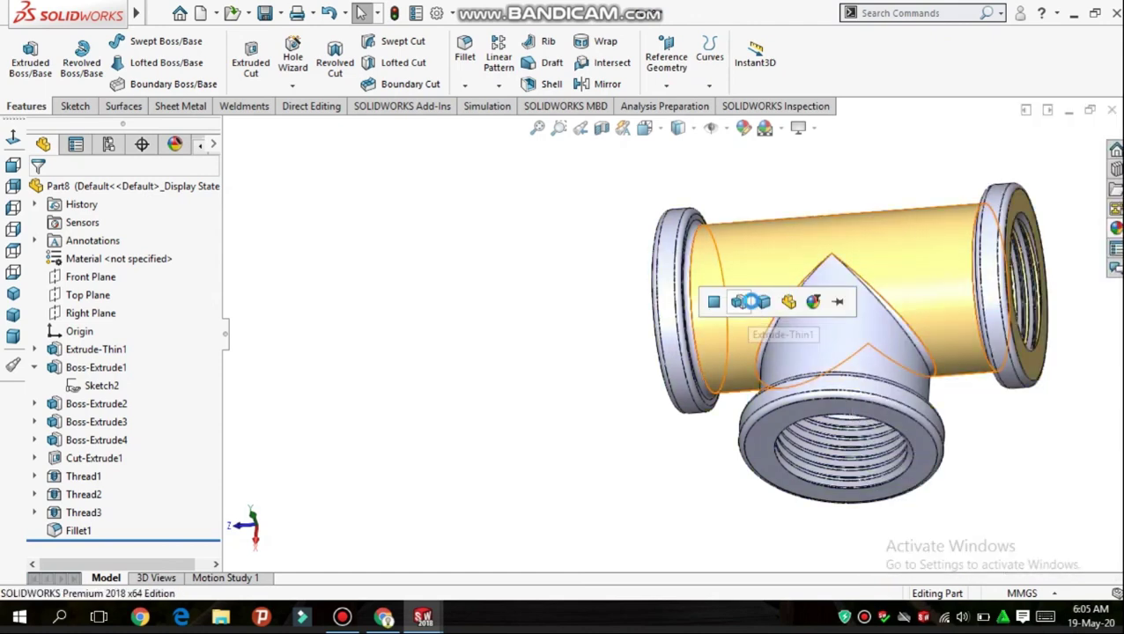
{"action": "left_click", "coordinate": [765, 303]}
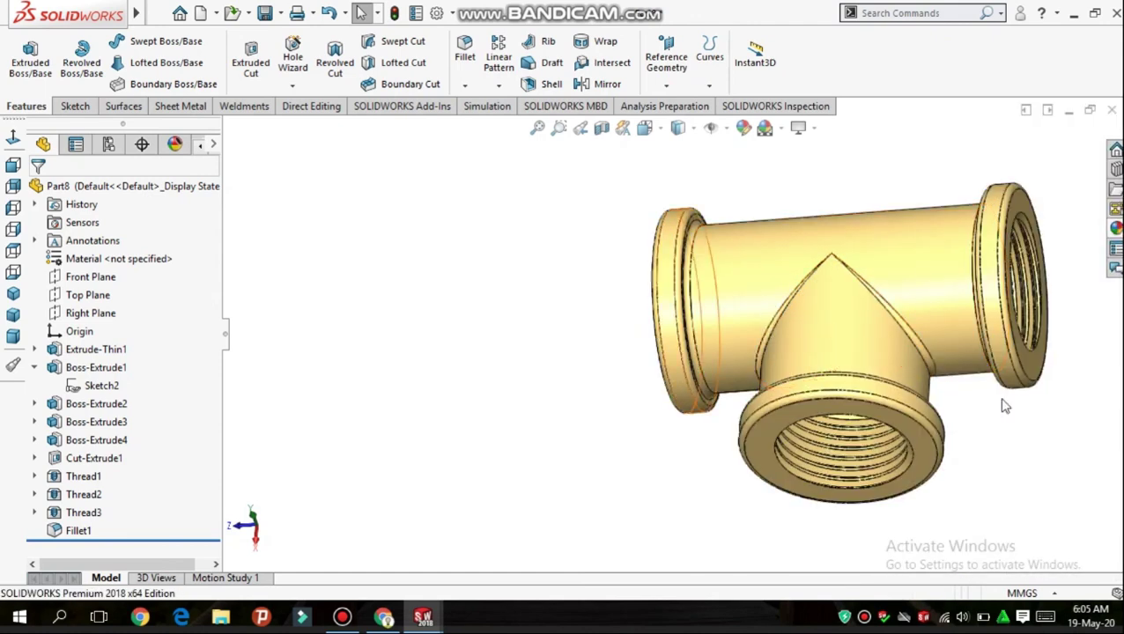
{"action": "middle_click_drag", "start_coordinate": [1115, 437], "coordinate": [540, 419]}
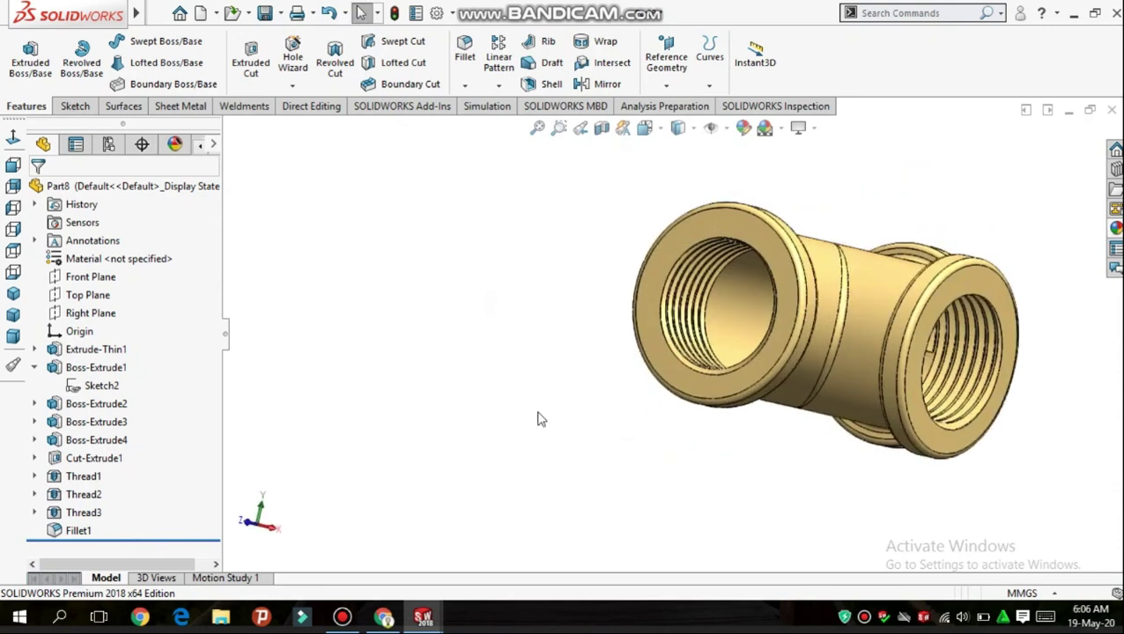